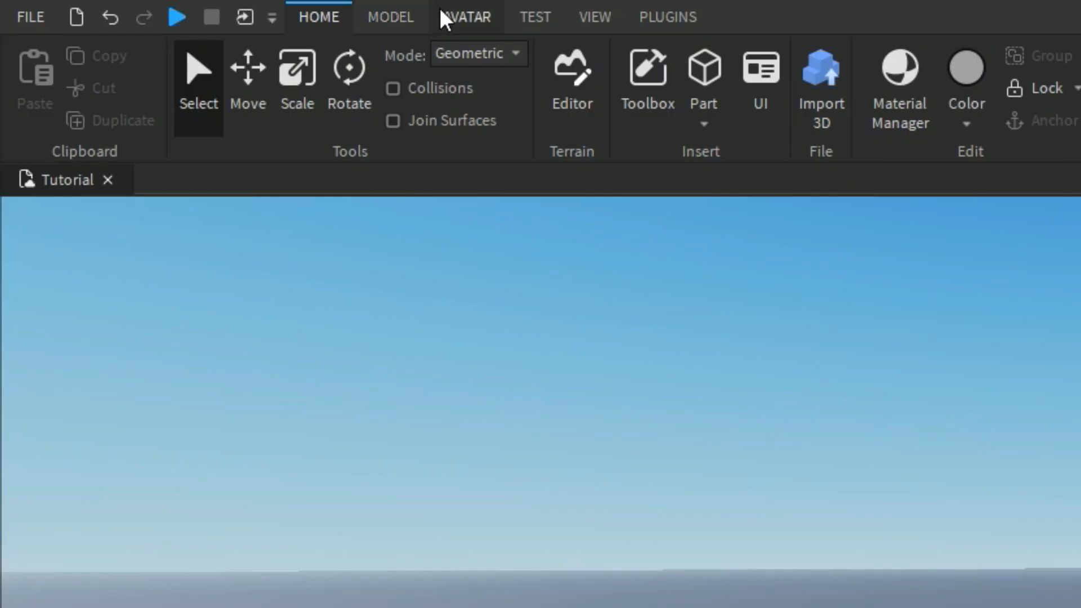
Show the Explorer, Properties and Output windows
left_click(585, 15)
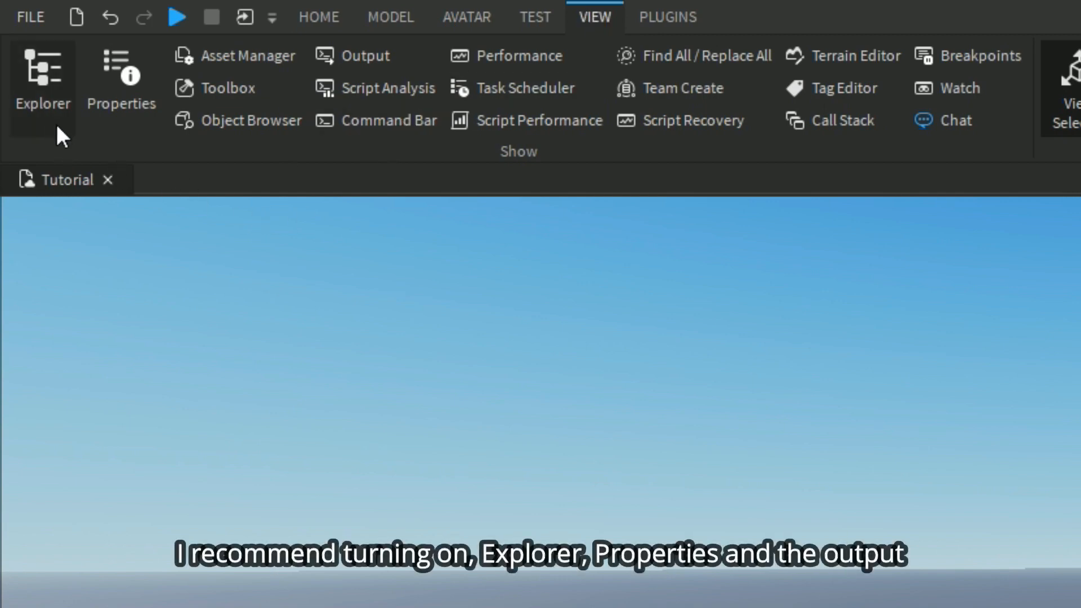
left_click(35, 80)
left_click(99, 81)
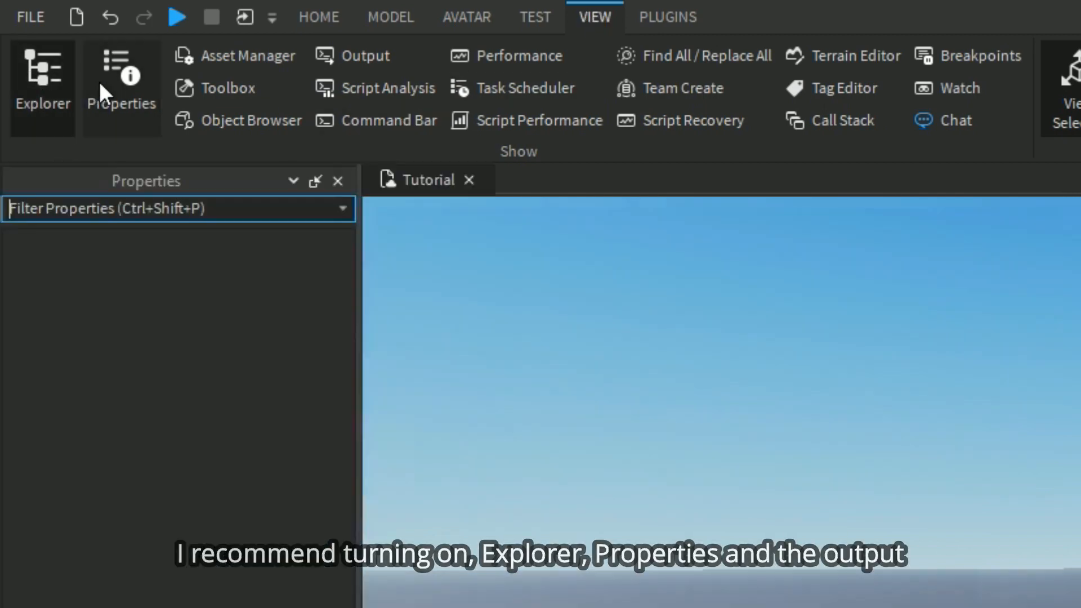
left_click(395, 52)
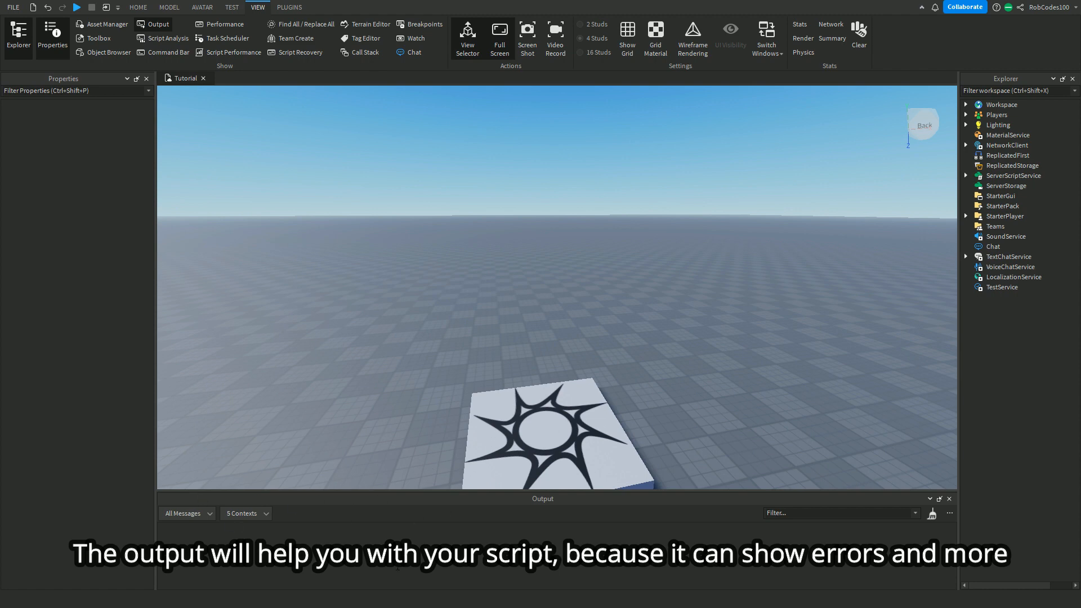
Expand Workspace in the Explorer and examine its Baseplate and SpawnLocation in the 3D view
left_click(967, 104)
left_click(1012, 145)
key("f")
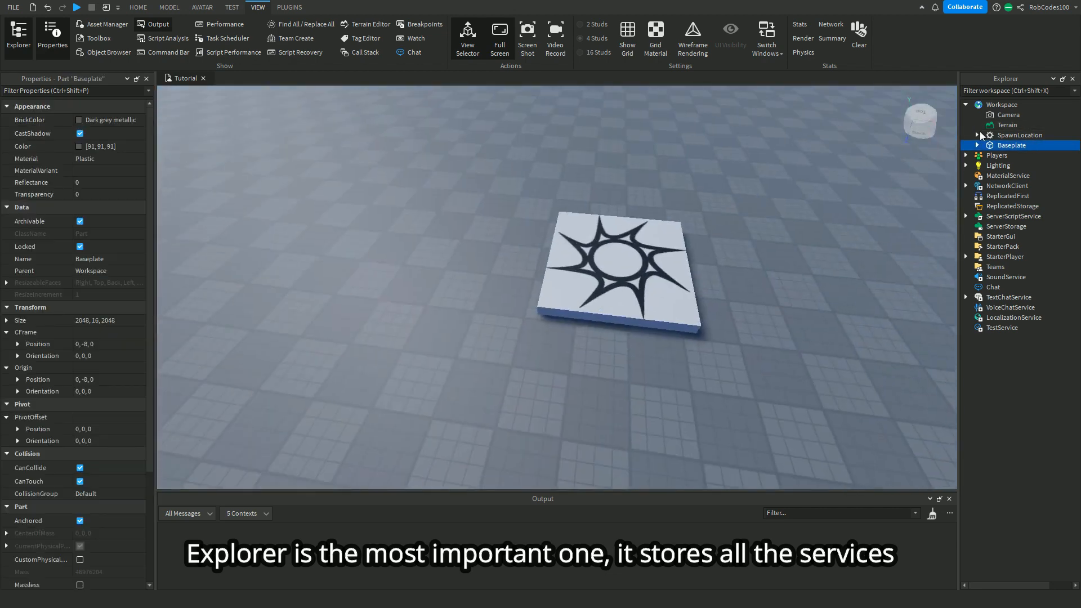
right_click_drag(681, 222, 680, 220)
left_click_drag(680, 220, 705, 232)
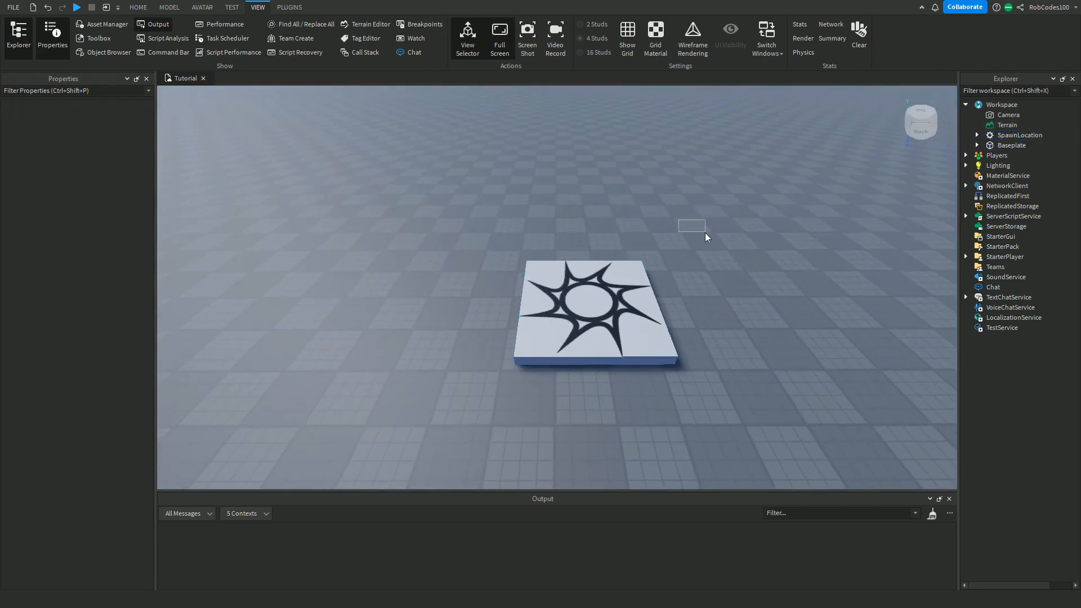
left_click_drag(496, 295, 503, 364)
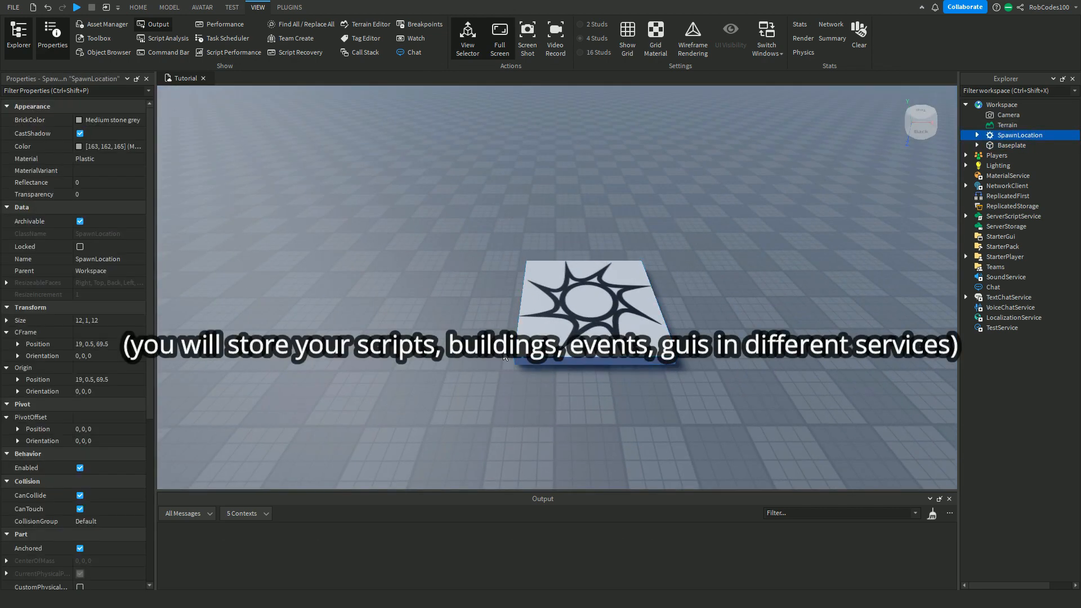
left_click(503, 364)
right_click_drag(502, 363, 517, 357)
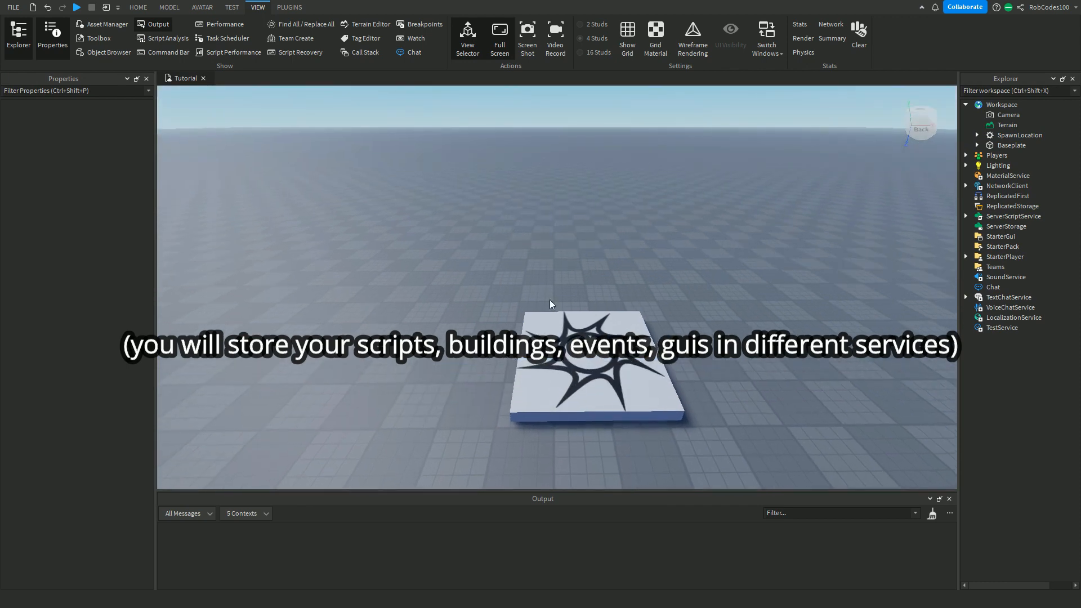
Try another BrickColor and a Transparency of 1 on the SpawnLocation, restoring Medium stone grey and 0
left_click(562, 339)
scroll(119, 231, "down", 5)
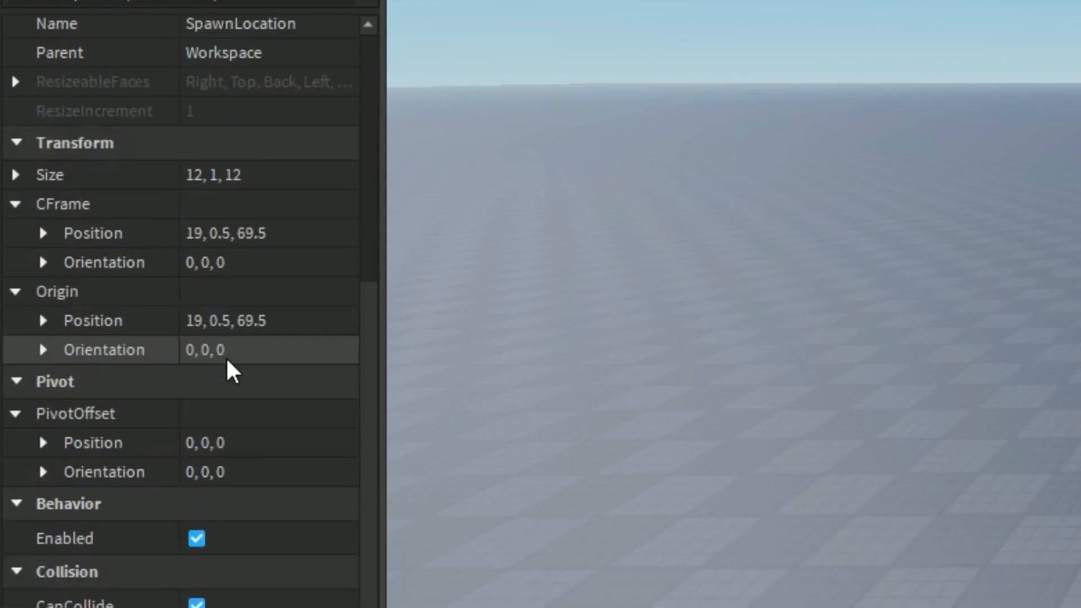
scroll(90, 231, "up", 5)
left_click(208, 69)
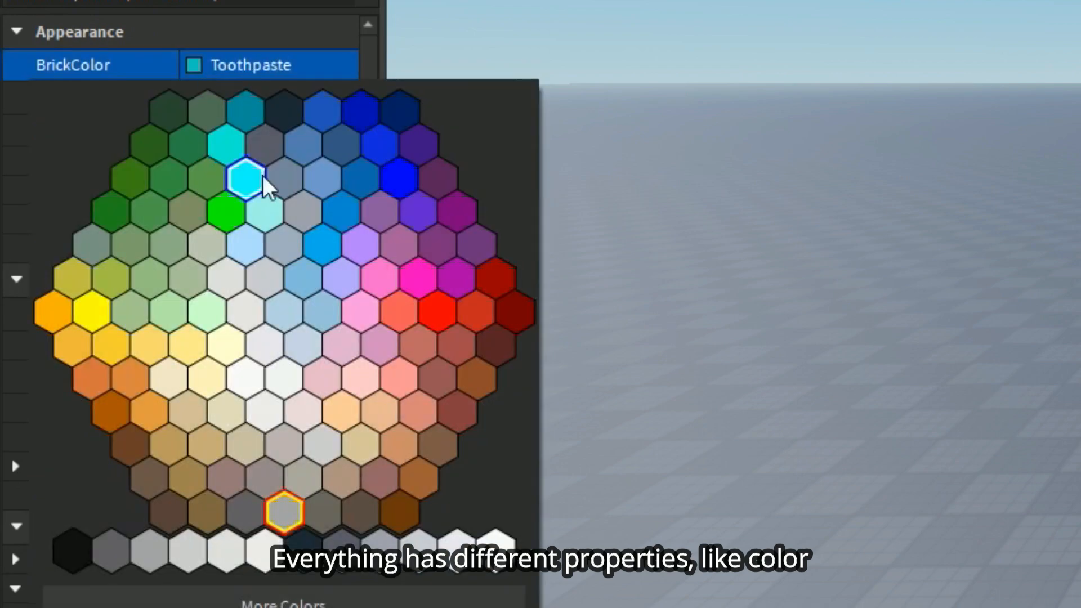
left_click(285, 512)
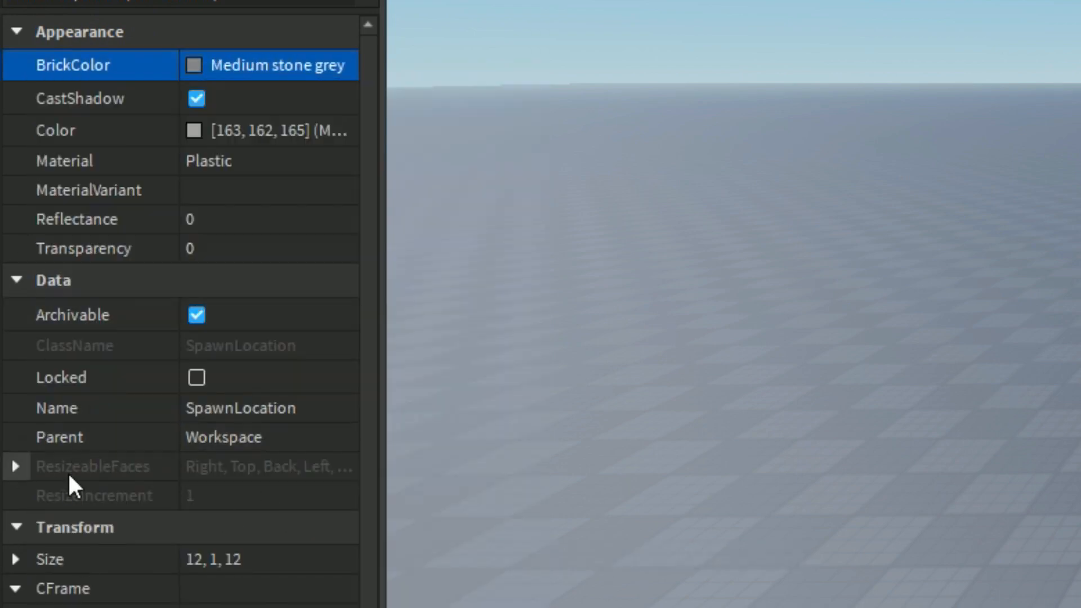
left_click(253, 253)
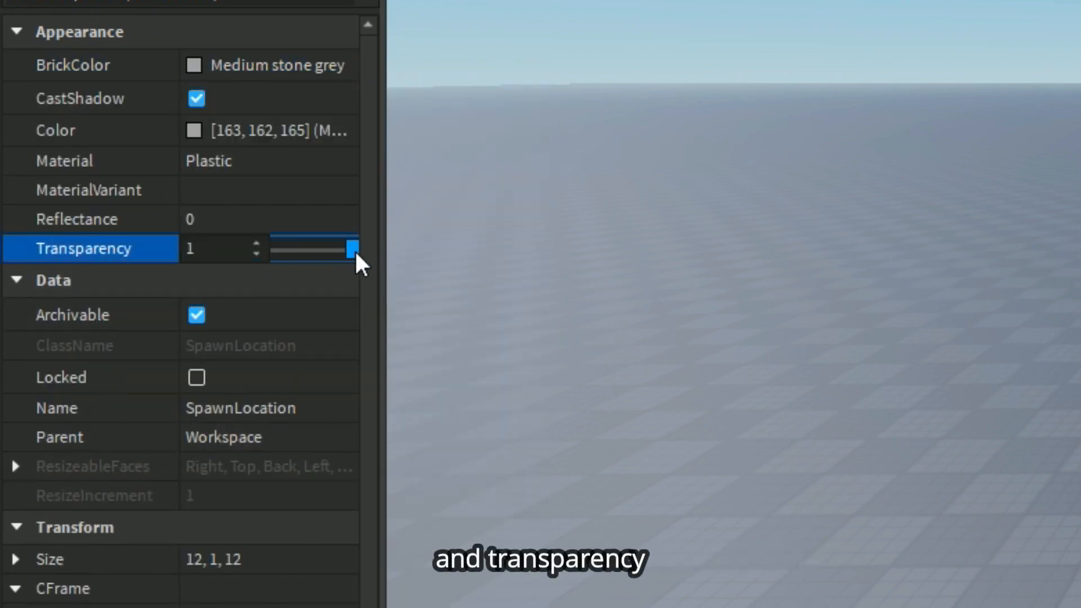
left_click_drag(356, 256, 278, 253)
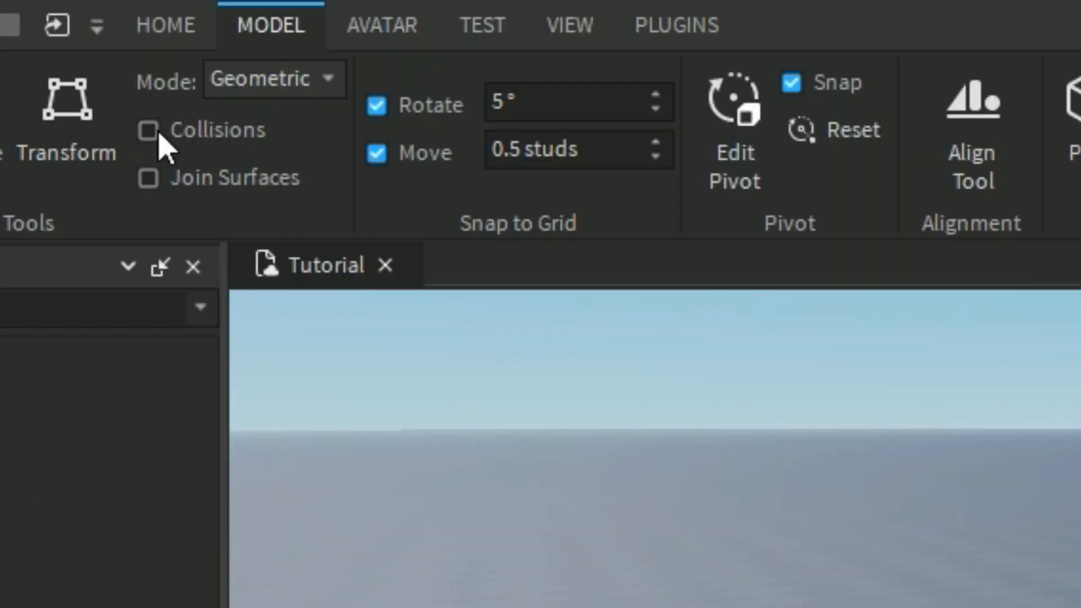
Insert a block part onto the baseplate
left_click(148, 131)
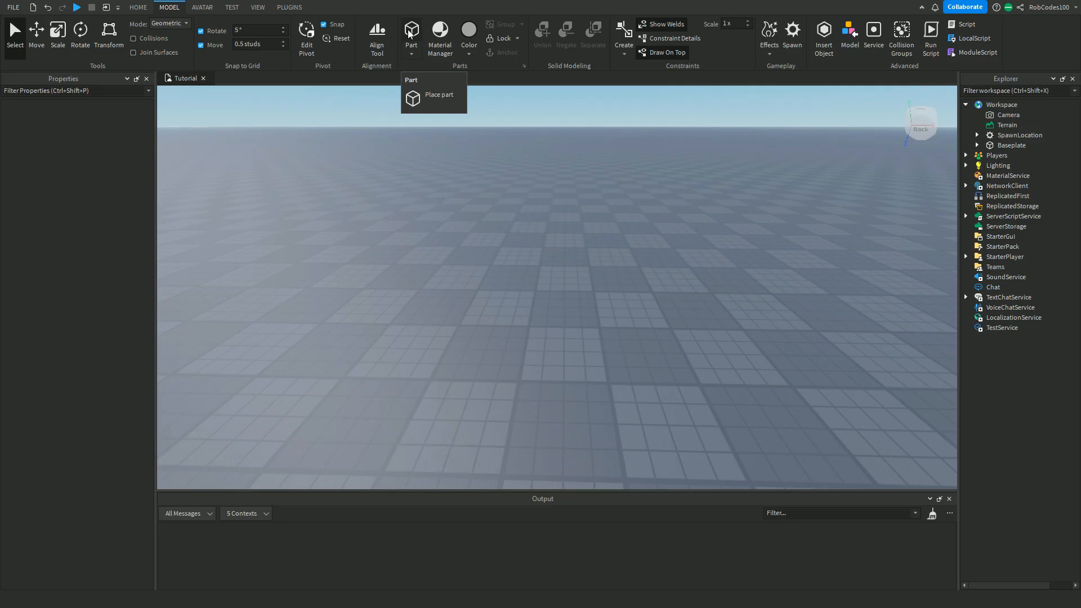
left_click(499, 101)
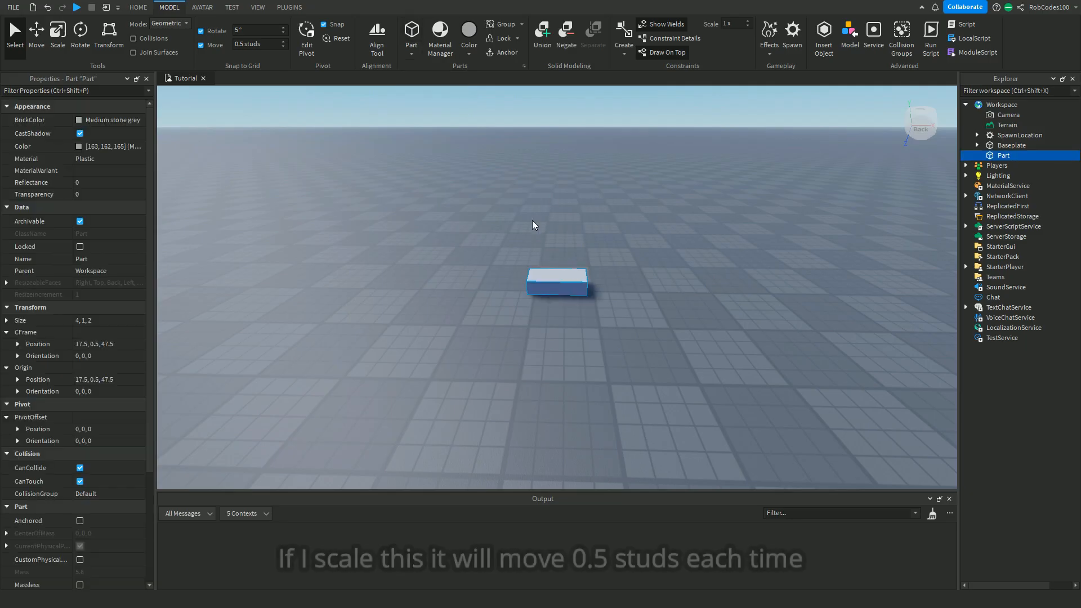
scroll(535, 235, "down", 5)
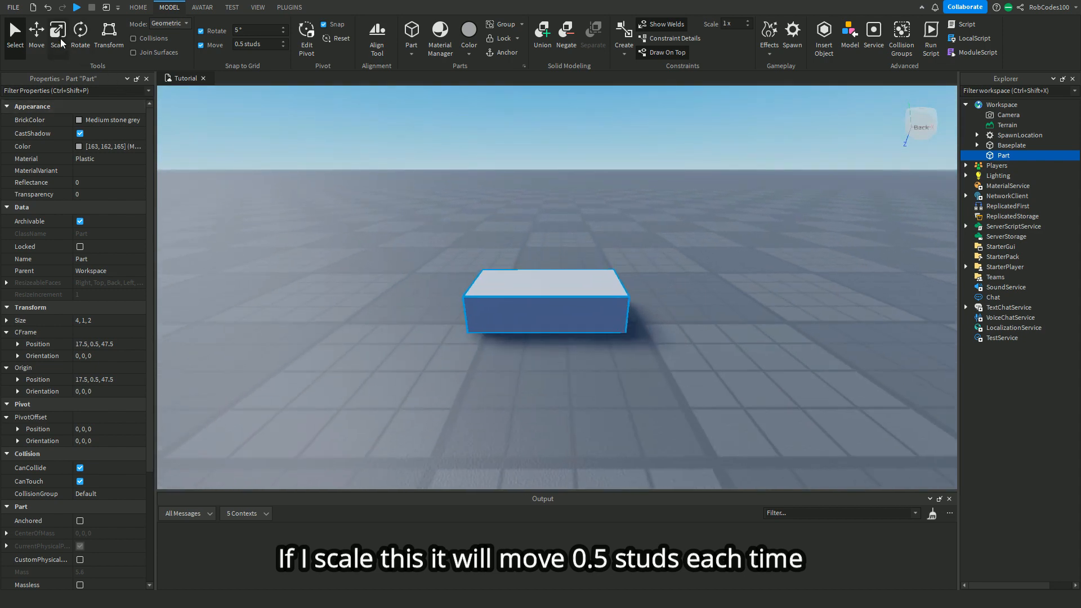
Try scaling the part vertically in 0.5-stud increments and rotating it in 5° increments
left_click(61, 40)
mouse_move(547, 262)
left_mouse_down()
mouse_move(550, 181)
mouse_move(547, 262)
left_mouse_up()
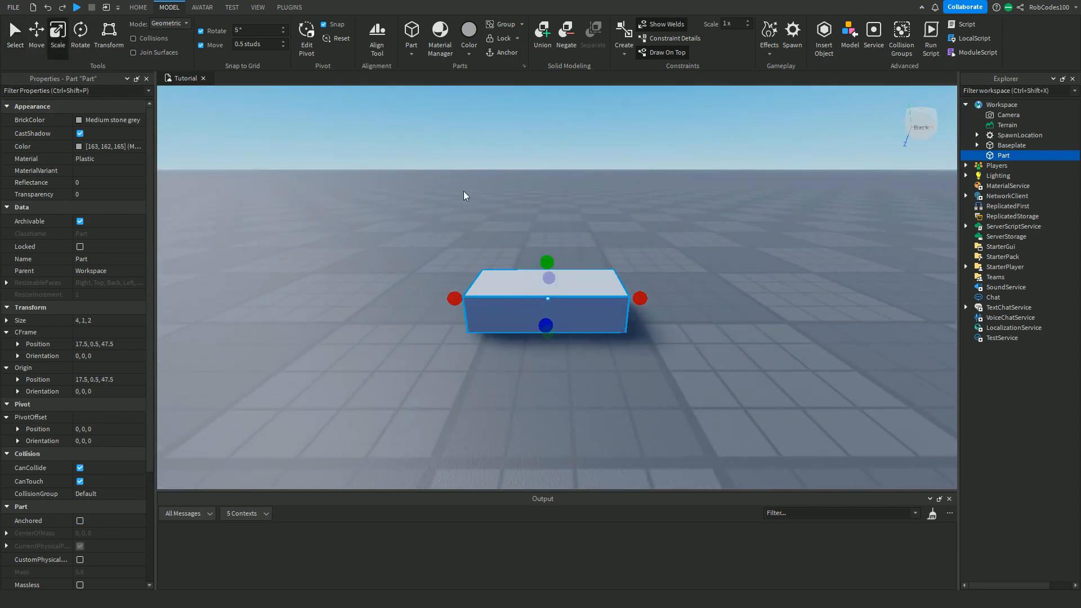
key("ctrl+4")
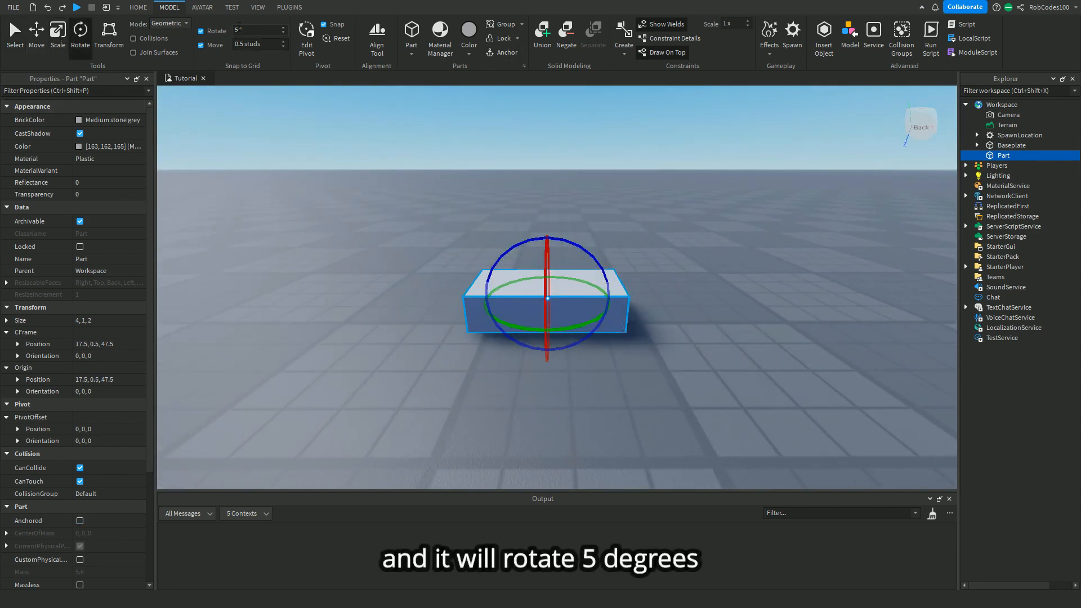
mouse_move(564, 238)
left_mouse_down()
mouse_move(589, 256)
mouse_move(617, 314)
mouse_move(587, 342)
mouse_move(529, 355)
mouse_move(483, 314)
mouse_move(473, 282)
mouse_move(502, 247)
mouse_move(549, 241)
left_mouse_up()
key("ctrl+3")
Set the part's BrickColor to White
scroll(67, 225, "down", 7)
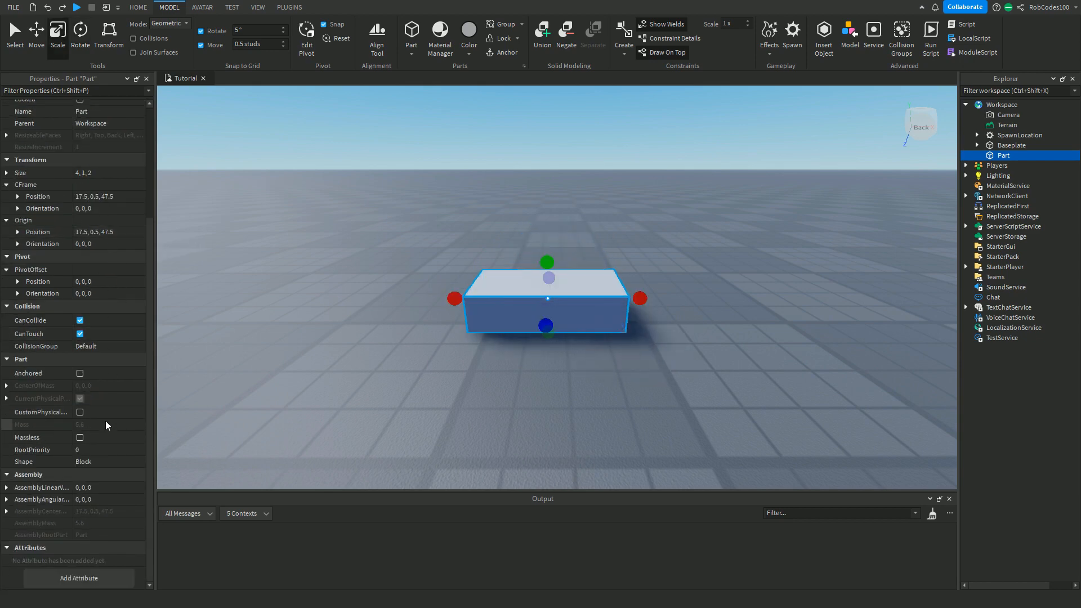
scroll(107, 425, "up", 7)
left_click(79, 120)
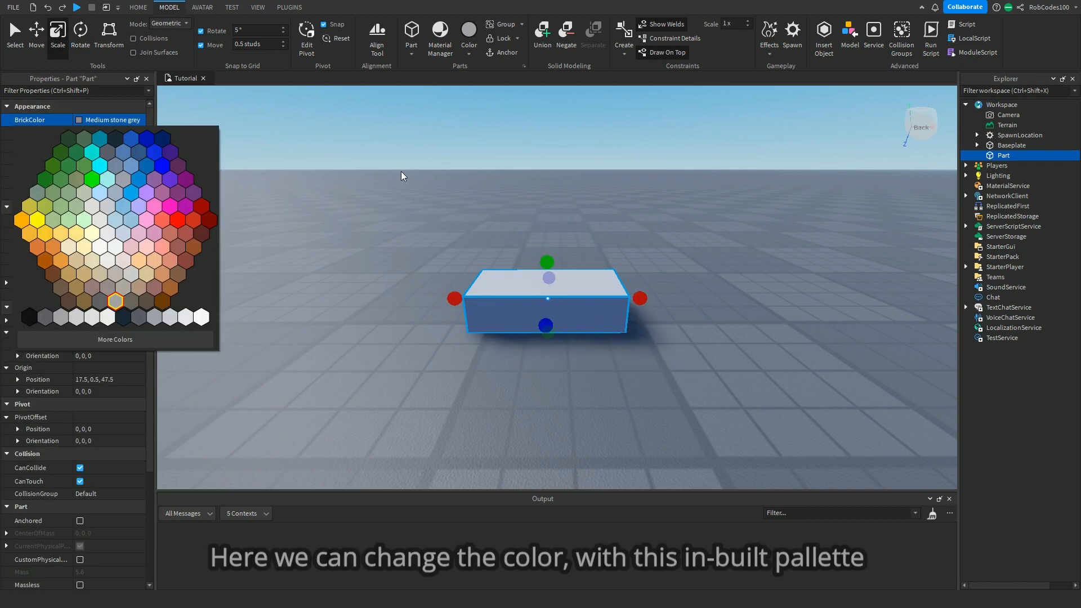
left_click(116, 248)
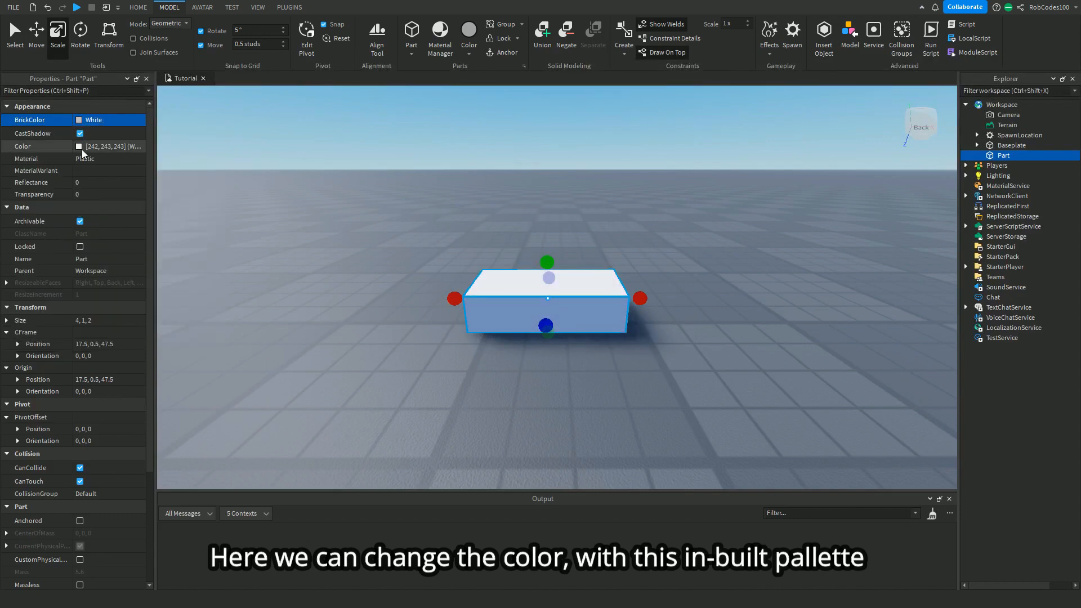
Set the part's Color to a custom dark blue, RGB [21, 14, 126]
left_click(79, 147)
left_click(573, 216)
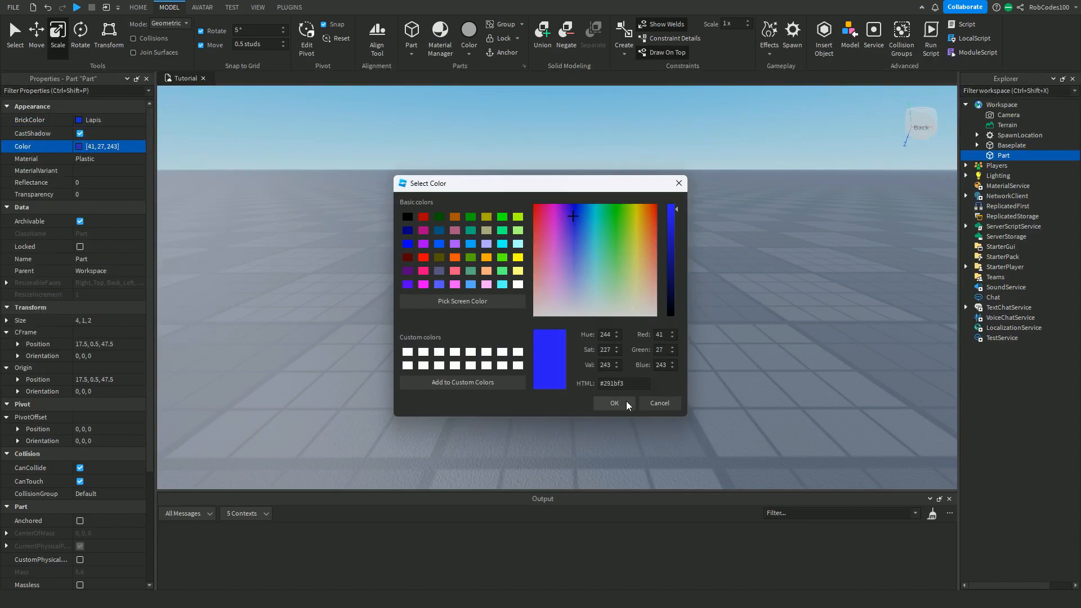
left_click(672, 262)
left_click(624, 405)
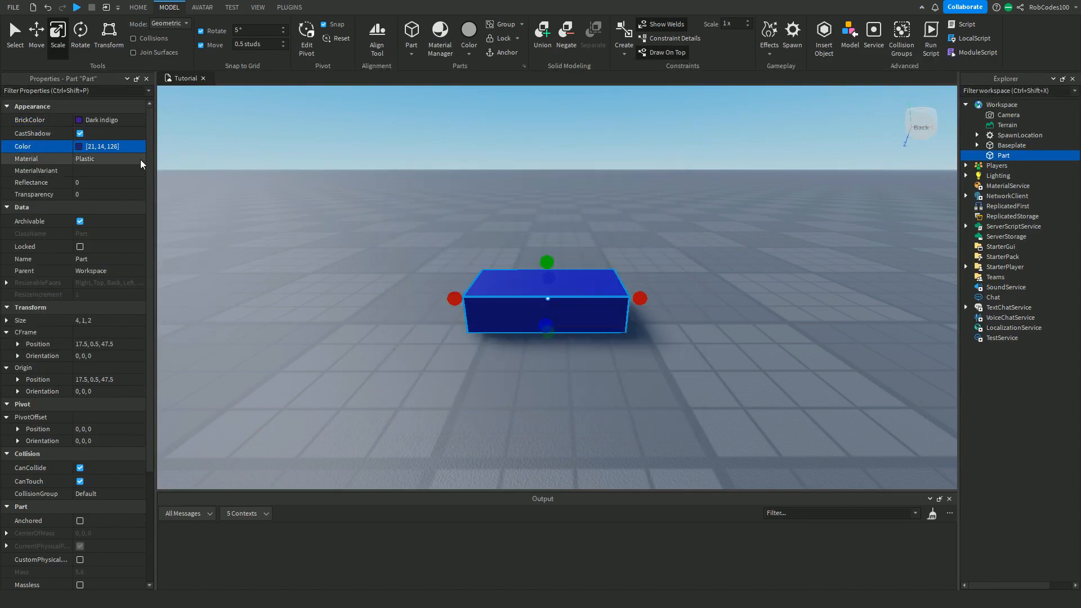
Try the Ice and Wood materials on the blue part
left_click(140, 160)
left_click(141, 160)
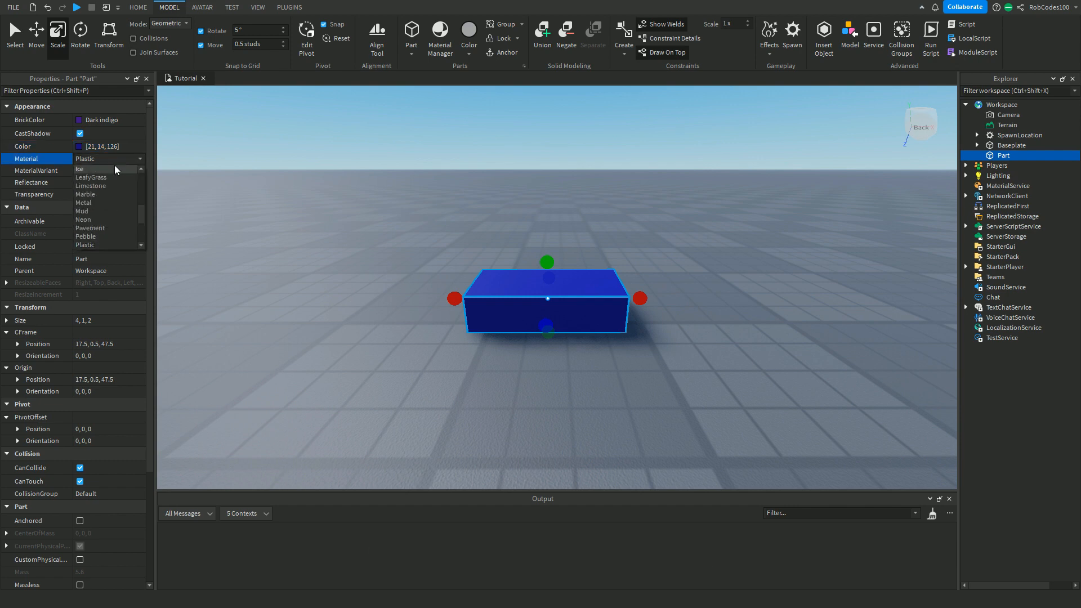
left_click(79, 169)
left_click(140, 160)
scroll(97, 243, "down", 2)
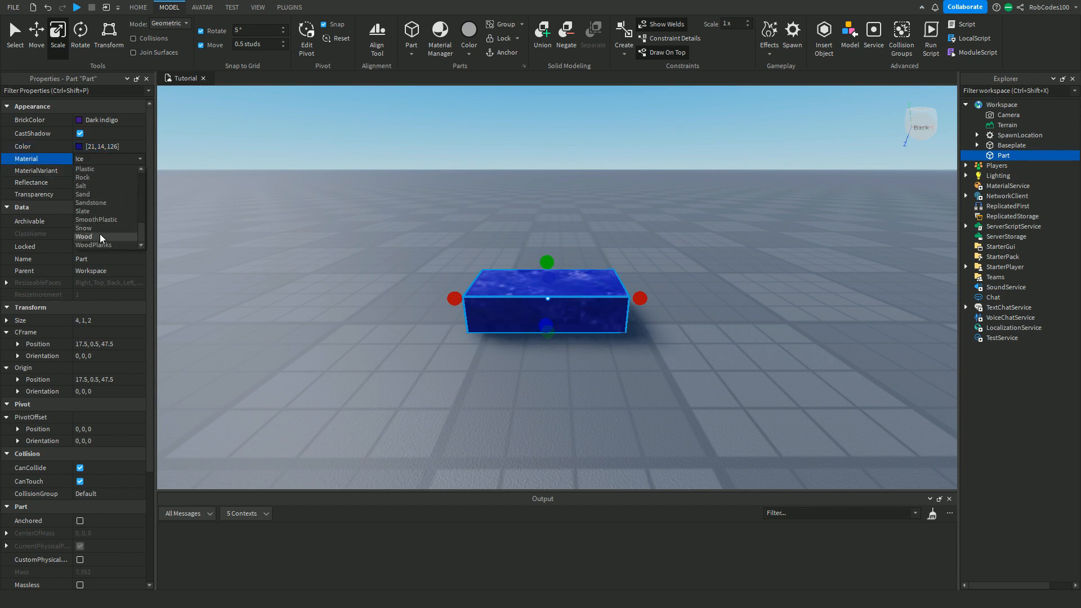
left_click(96, 237)
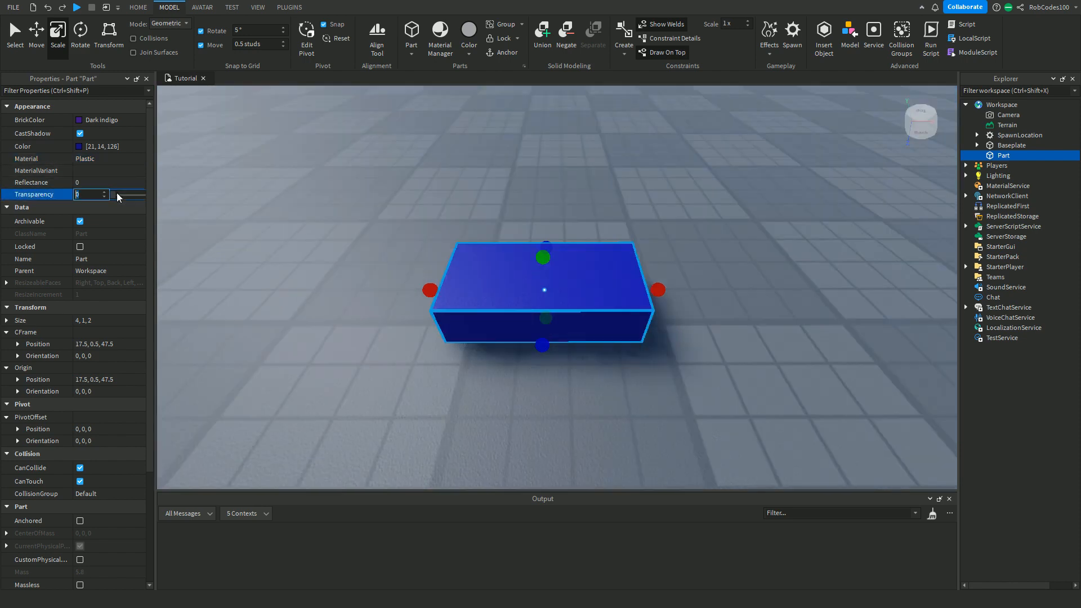
Try out the part's Transparency slider and its Anchored option, leaving transparency at 0 and the part unanchored
mouse_move(120, 194)
left_mouse_down()
mouse_move(142, 196)
mouse_move(116, 195)
left_mouse_up()
scroll(83, 382, "down", 5)
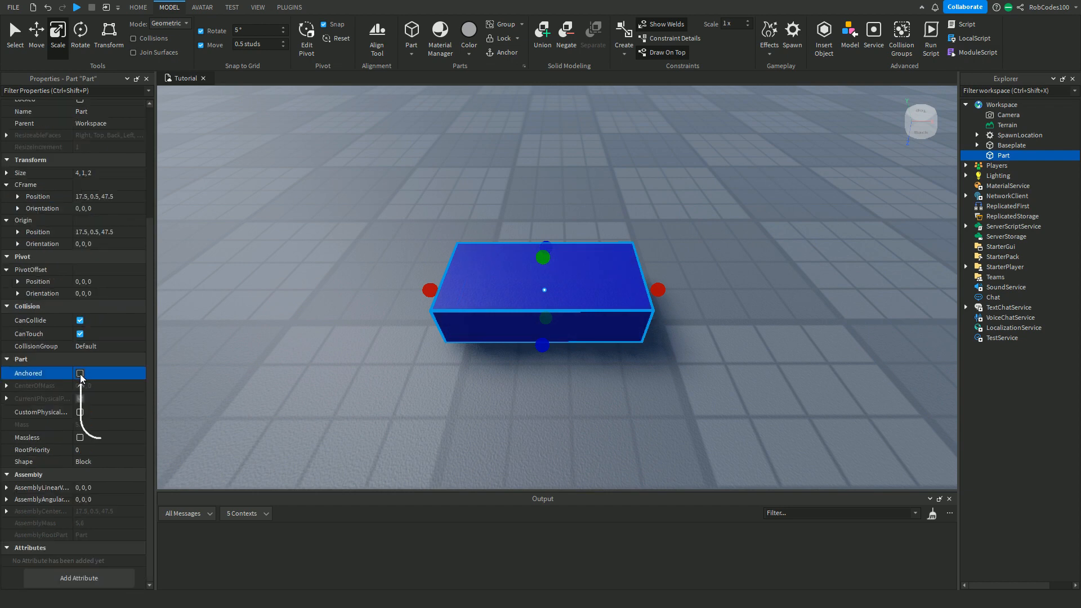
left_click(80, 374)
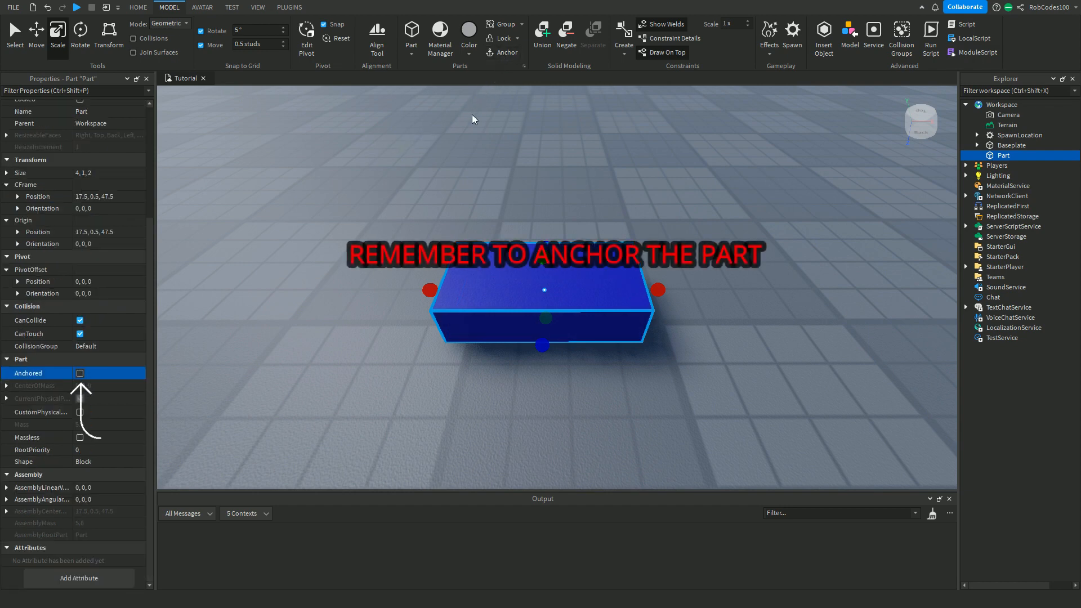
Move the part straight up above the baseplate to position 17.5, 4, 47.5
right_click_drag(367, 191, 376, 148)
left_click(39, 36)
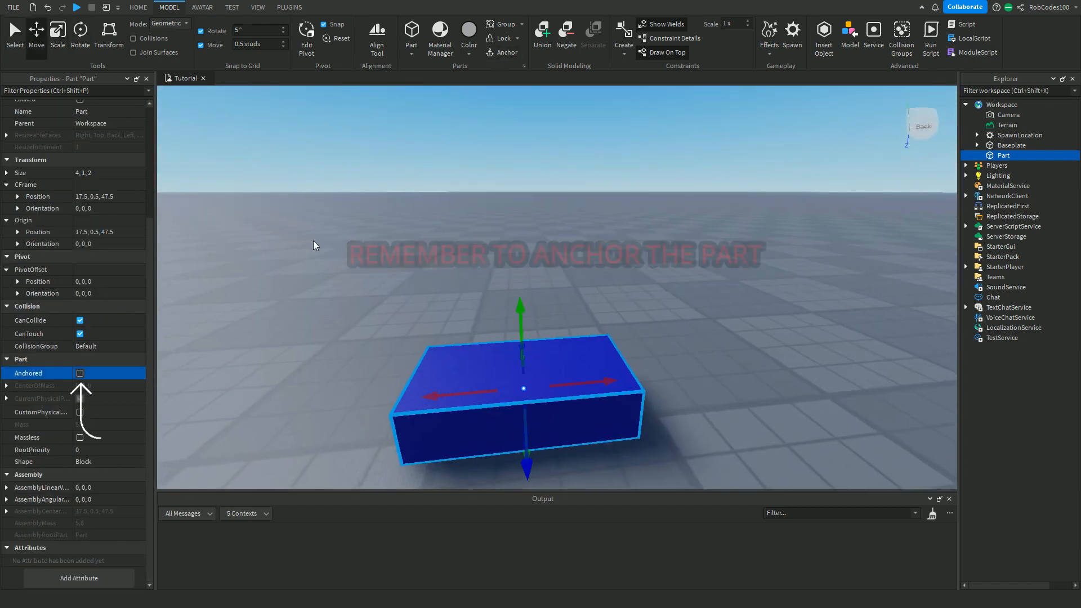
left_click_drag(520, 316, 490, 226)
right_click_drag(490, 227, 373, 194)
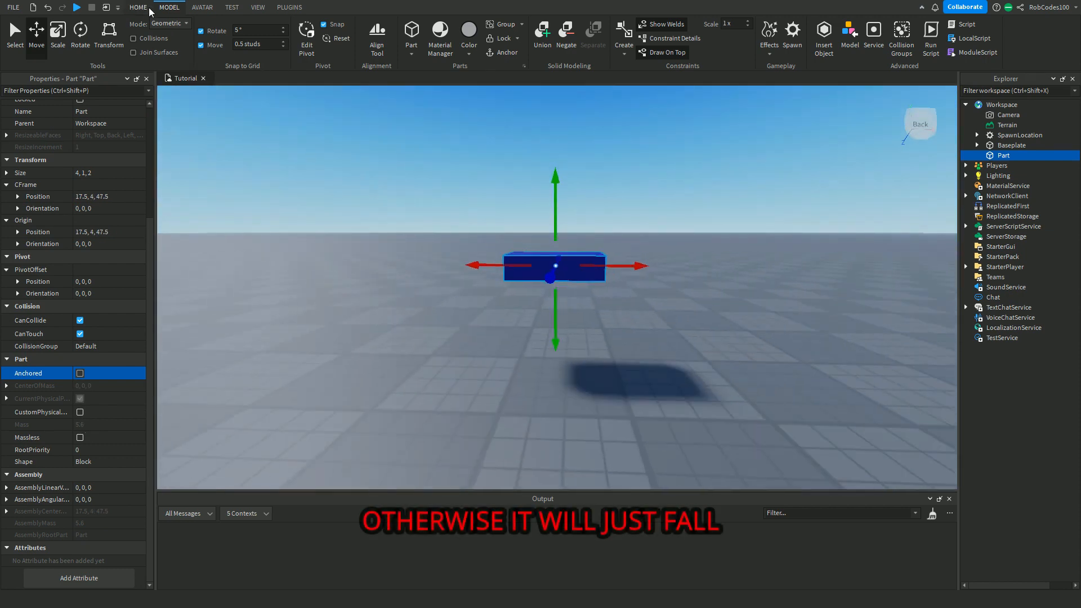
Run the simulation to test the unanchored part, move the part around during the run, and stop the simulation
left_click(138, 6)
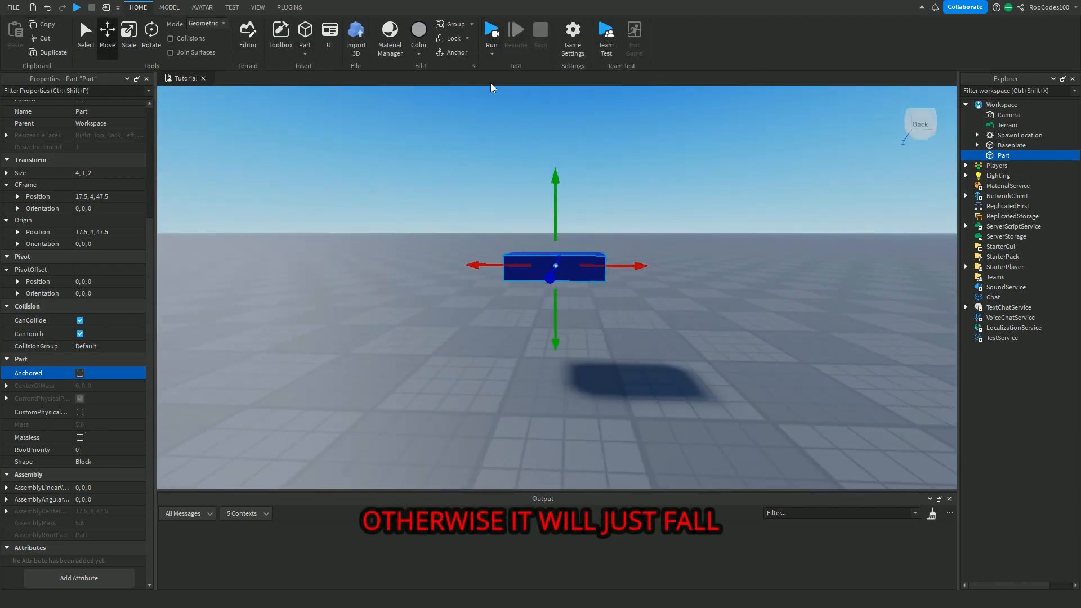
key("F8")
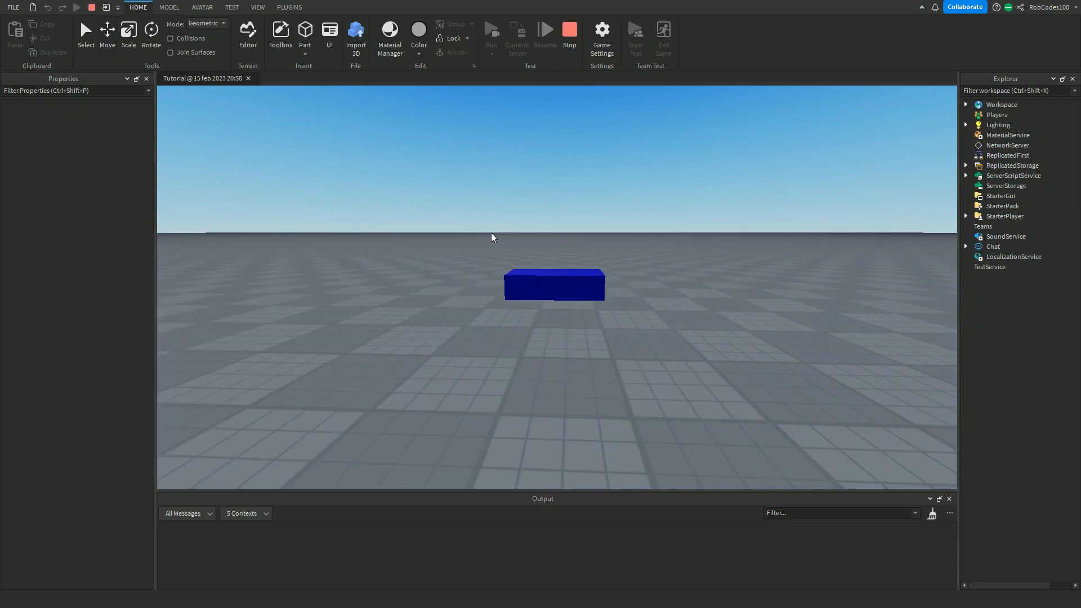
left_click(547, 352)
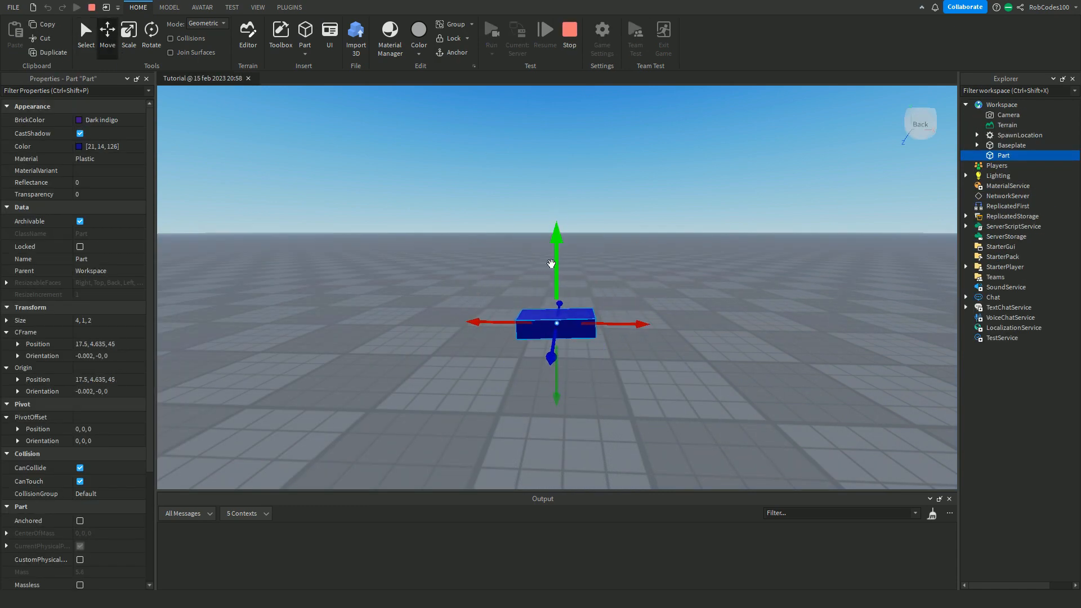
key("shift+F5")
Anchor the part and run the simulation again to test it
left_click(451, 53)
key("F8")
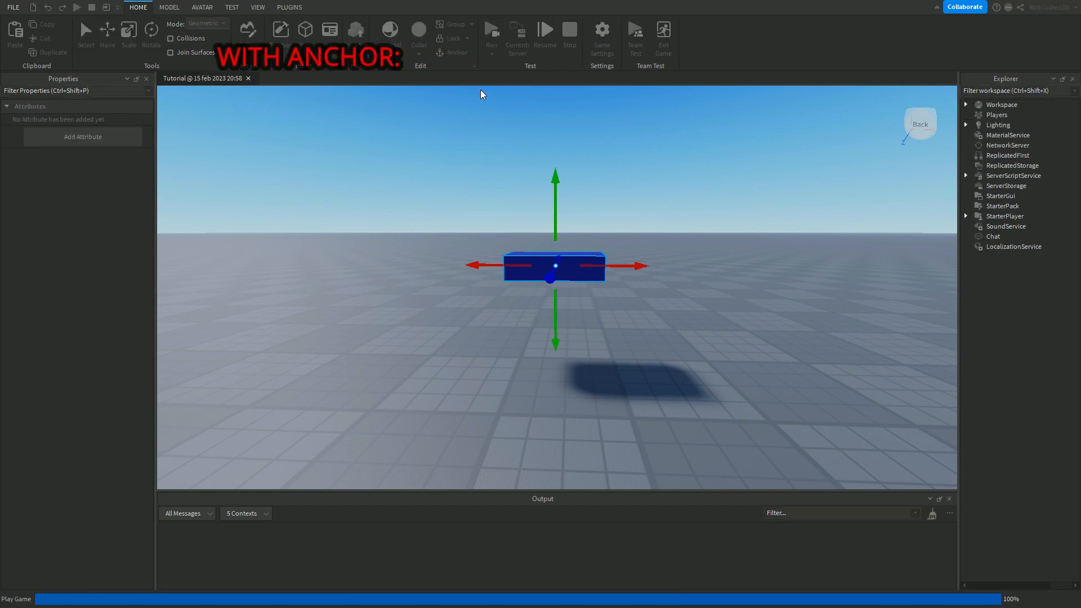
Scale the anchored part proportionally on all axes to a size of 15, 3.75, 7.5
right_click_drag(437, 258, 437, 258)
key("w")
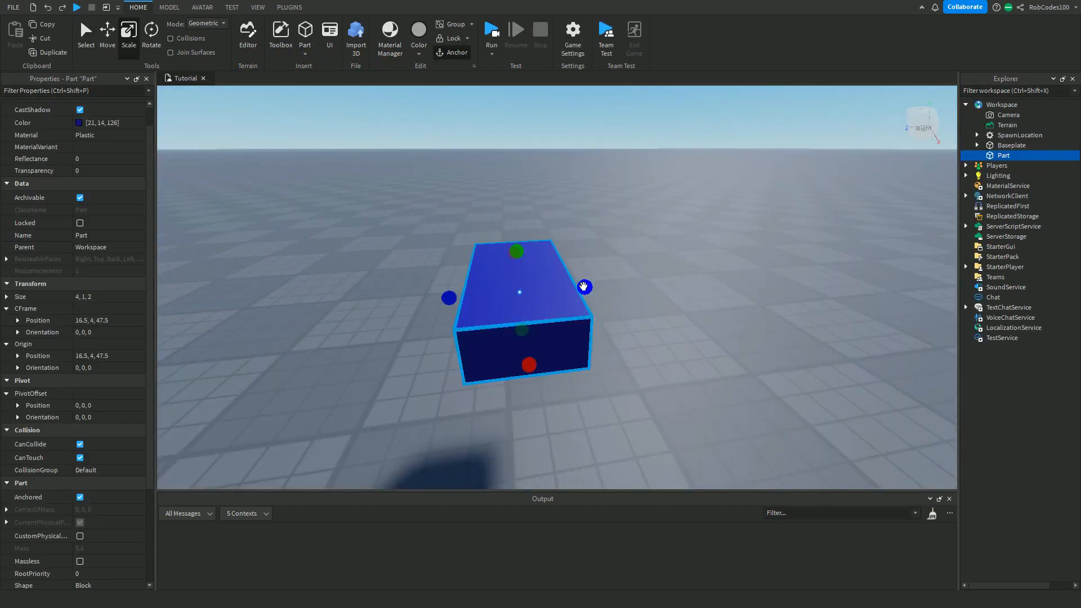
left_click_drag(581, 287, 683, 249, "shift")
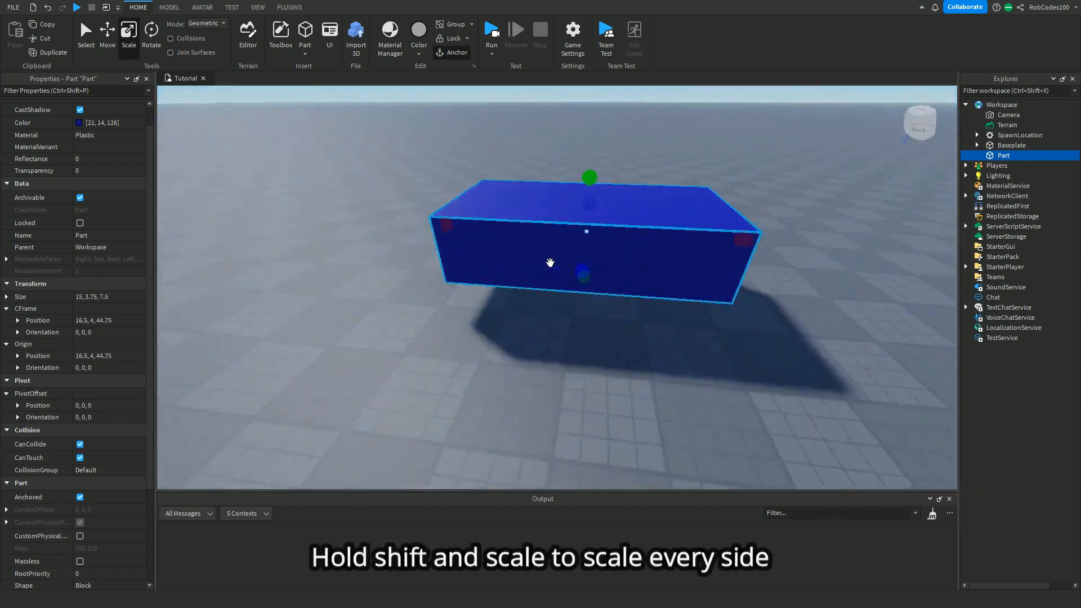
Scale the part proportionally on all axes to 43, 10.75, 21.5 and undo the scaling
scroll(526, 236, "down", 5)
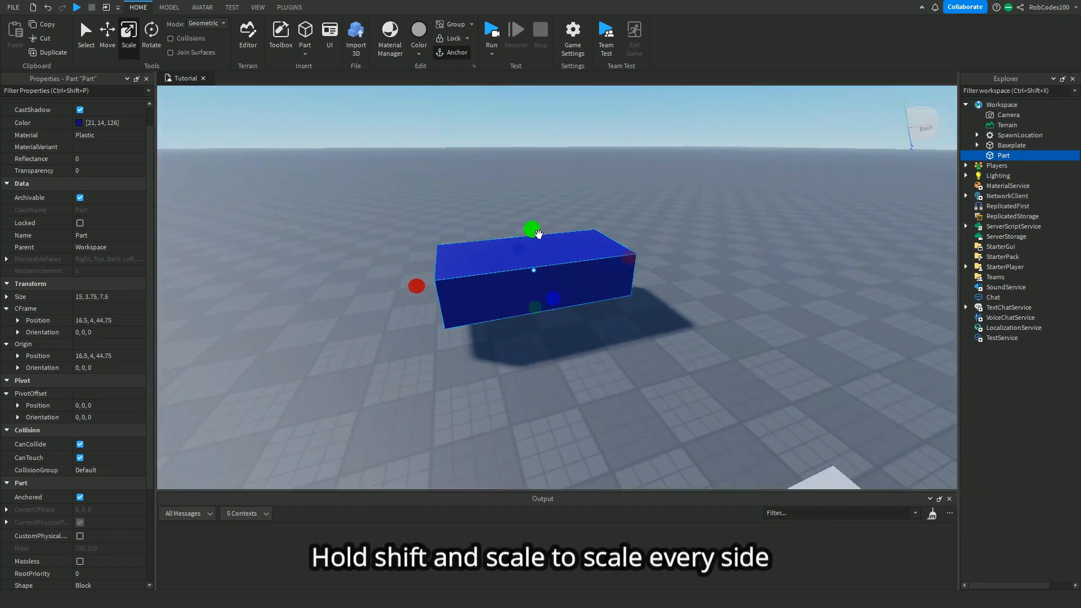
left_click_drag(525, 229, 561, 134, "shift")
key("ctrl+z")
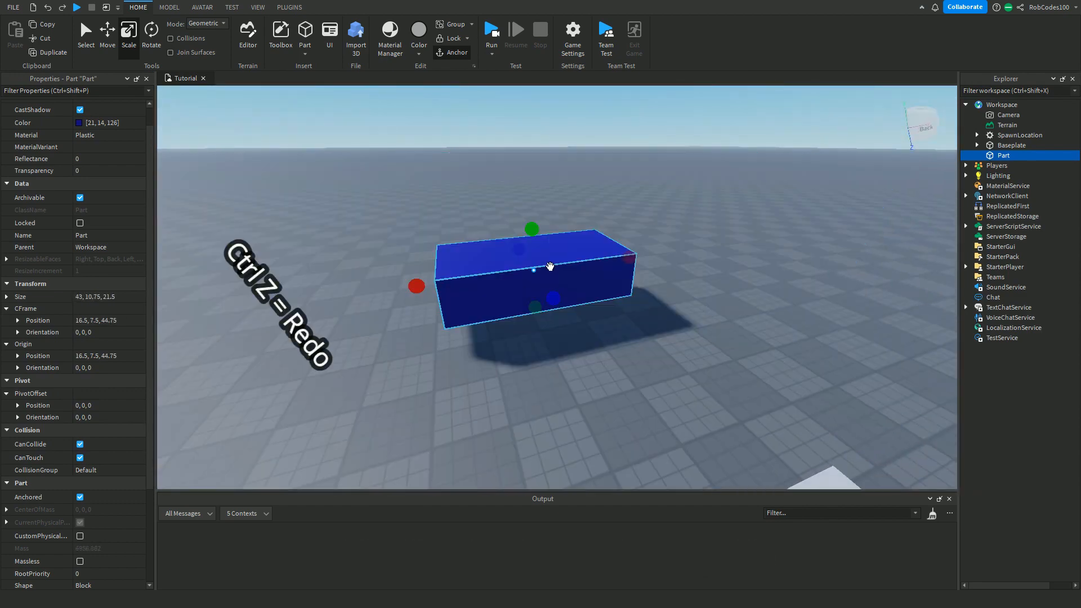
scroll(545, 269, "down", 3)
key("ctrl+z")
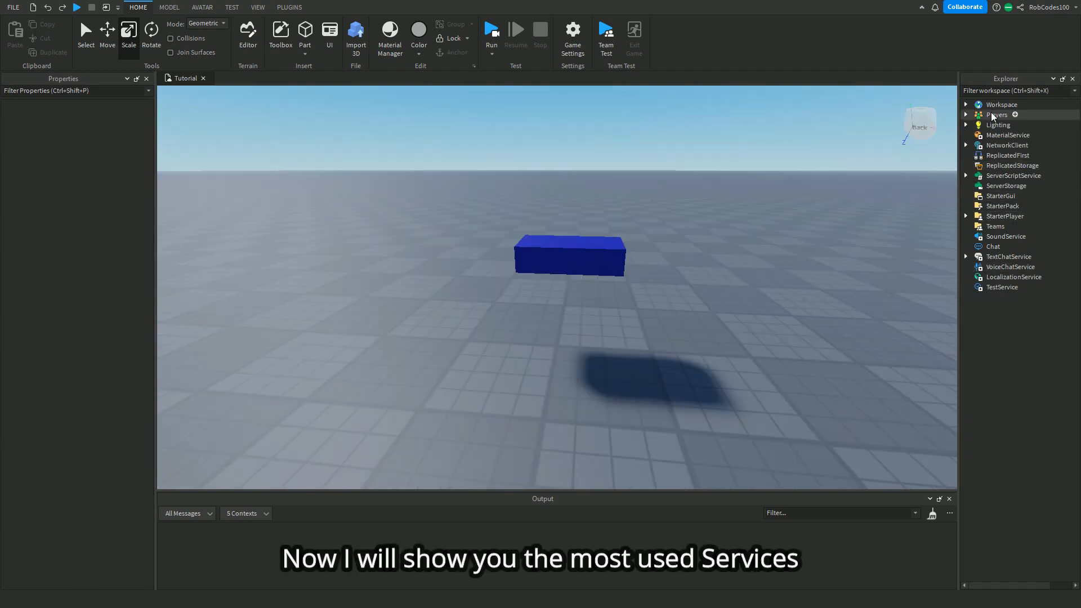
Expand Workspace in the object tree and delete the blue part from the scene
left_click(966, 105)
left_click(565, 246)
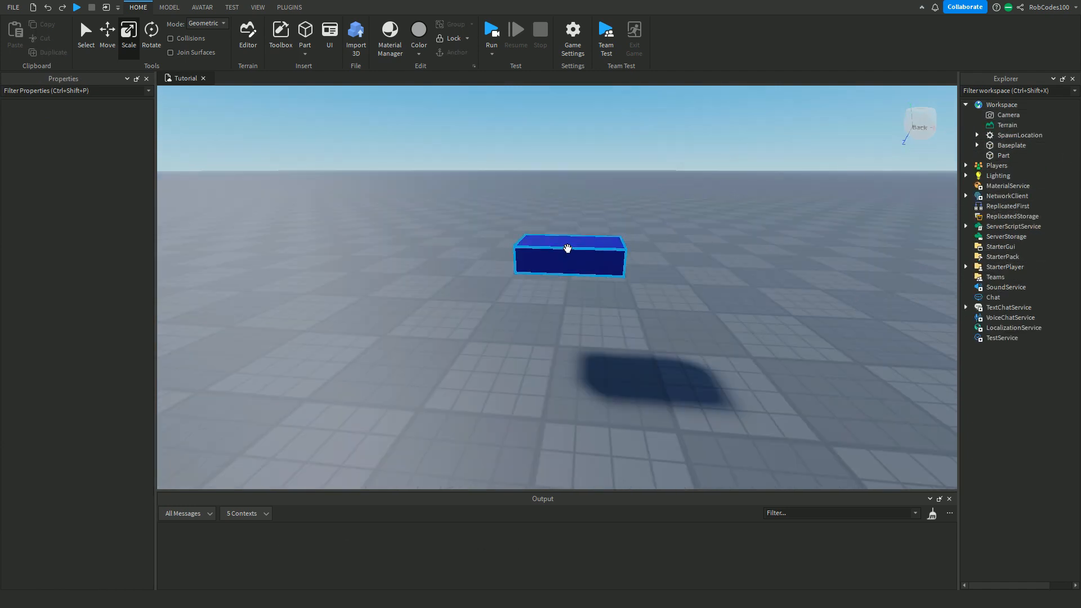
key("Delete")
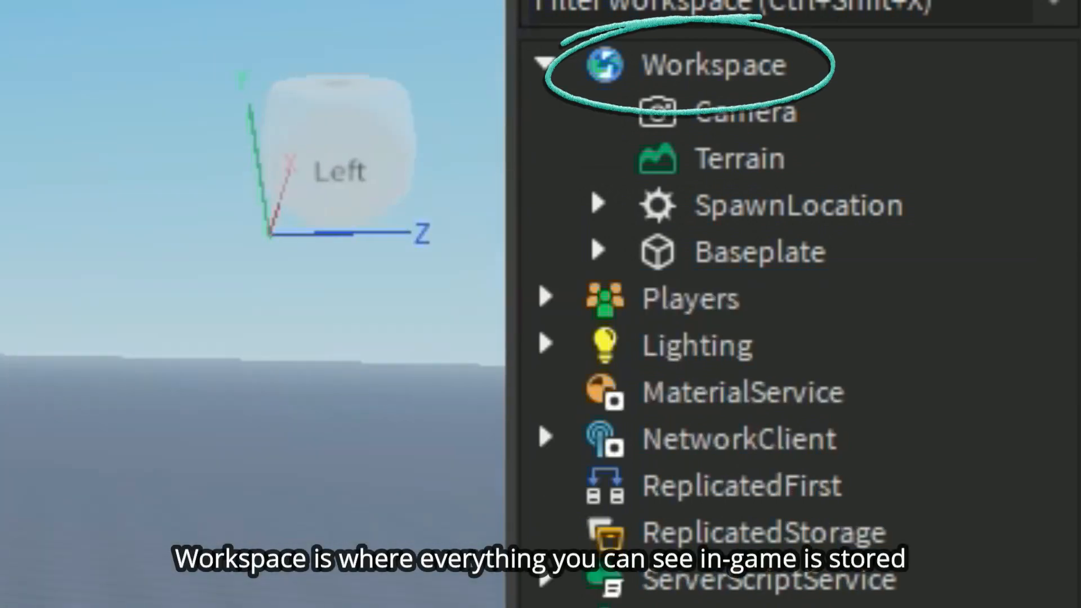
Move the large grey part's entry within Workspace and delete the part
left_click(797, 205)
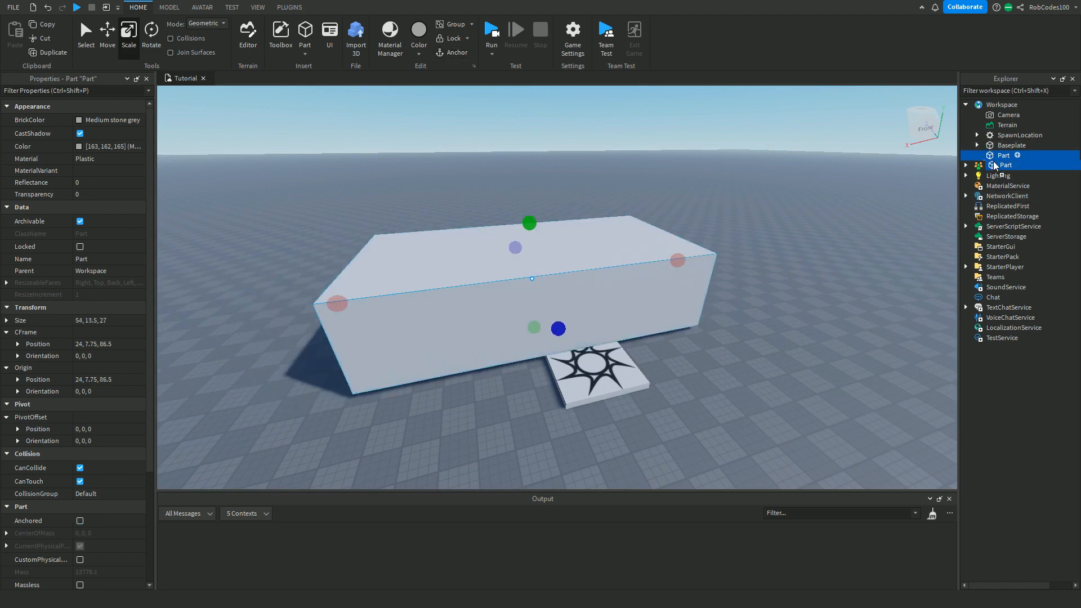
left_click_drag(994, 165, 1013, 110)
key("Delete")
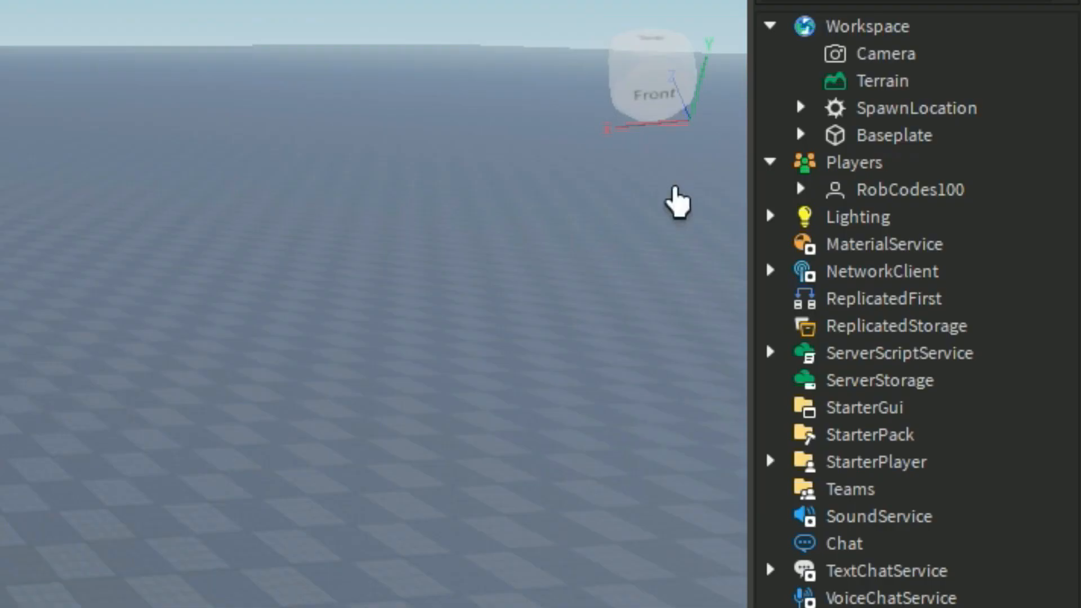
Examine the Players service down to the player's Backpack and PlayerScripts, collapse it, and select ServerScriptService
left_click(966, 105)
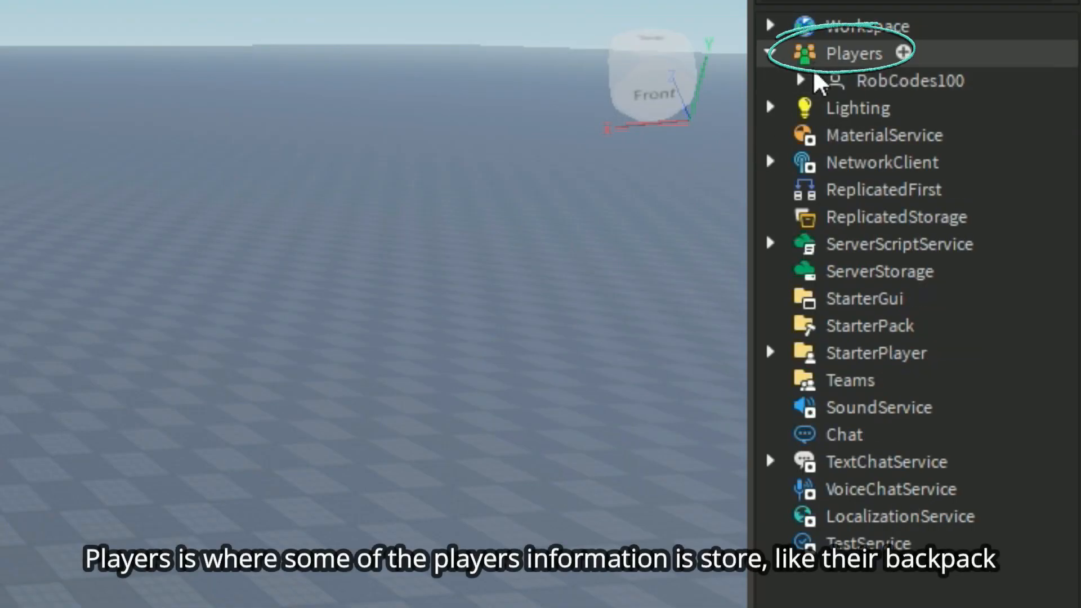
left_click(800, 79)
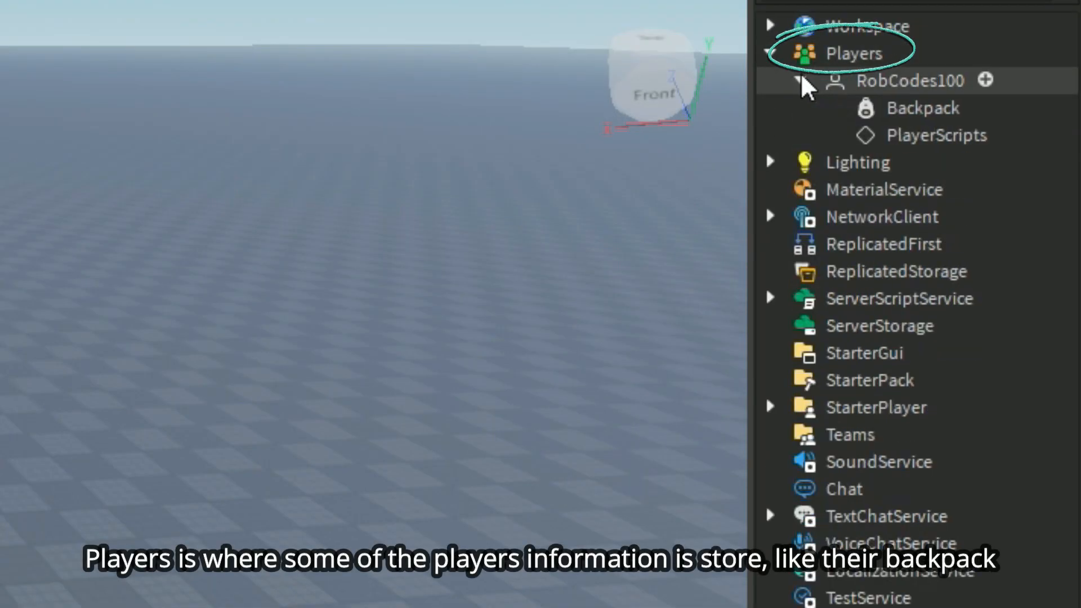
left_click(866, 107)
left_click(876, 137)
left_click(811, 80)
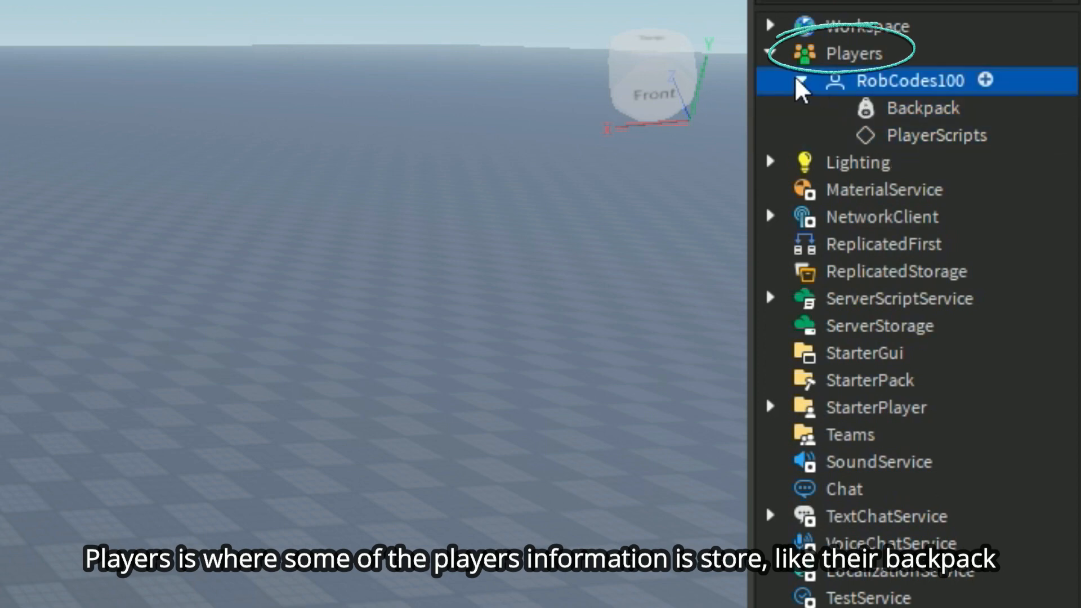
left_click(800, 80)
left_click(770, 53)
left_click(823, 220)
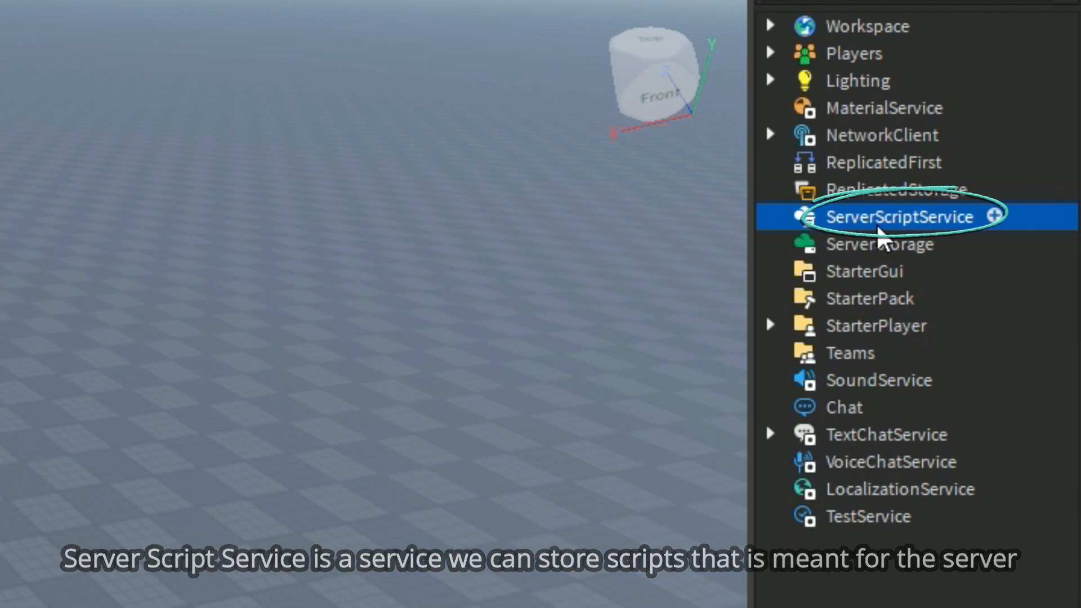
Add a ScreenGui containing a Frame to StarterGui and reposition the frame in the viewport
left_click(911, 274)
left_click(923, 271)
left_click(793, 378)
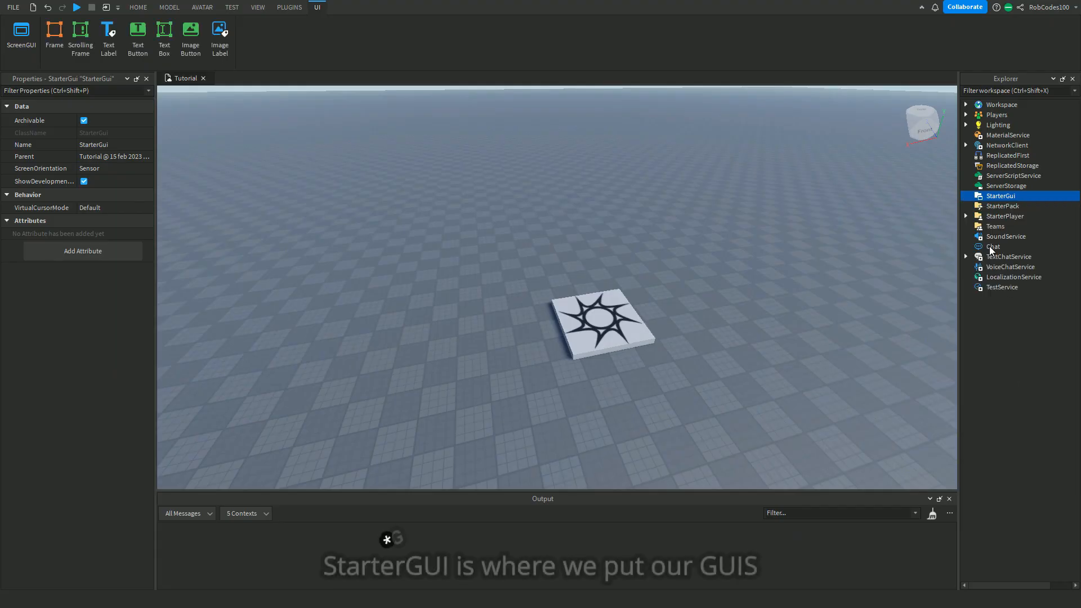
left_click(940, 298)
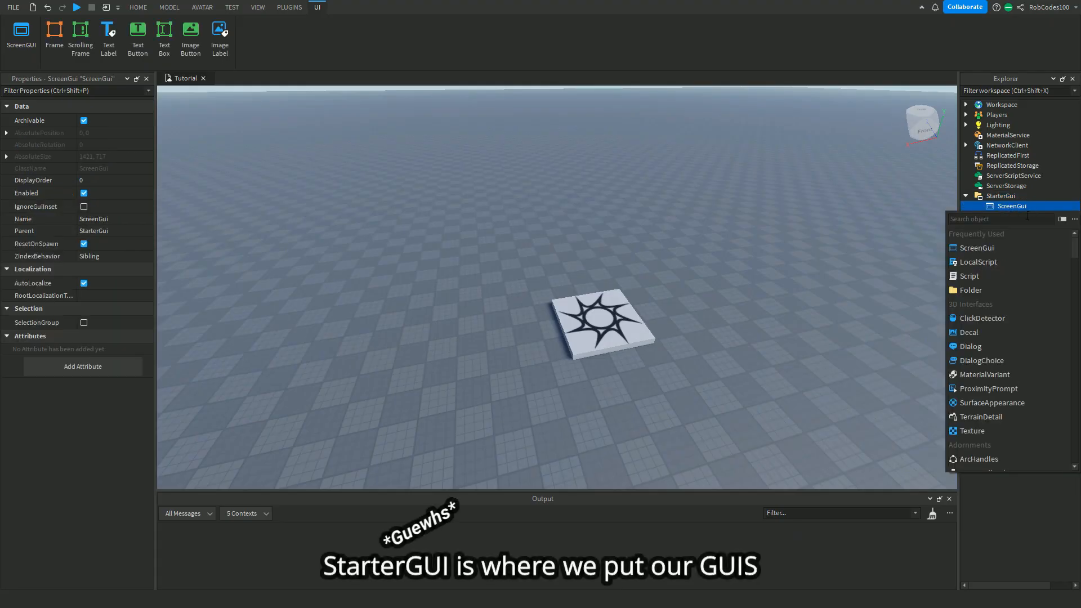
type("f")
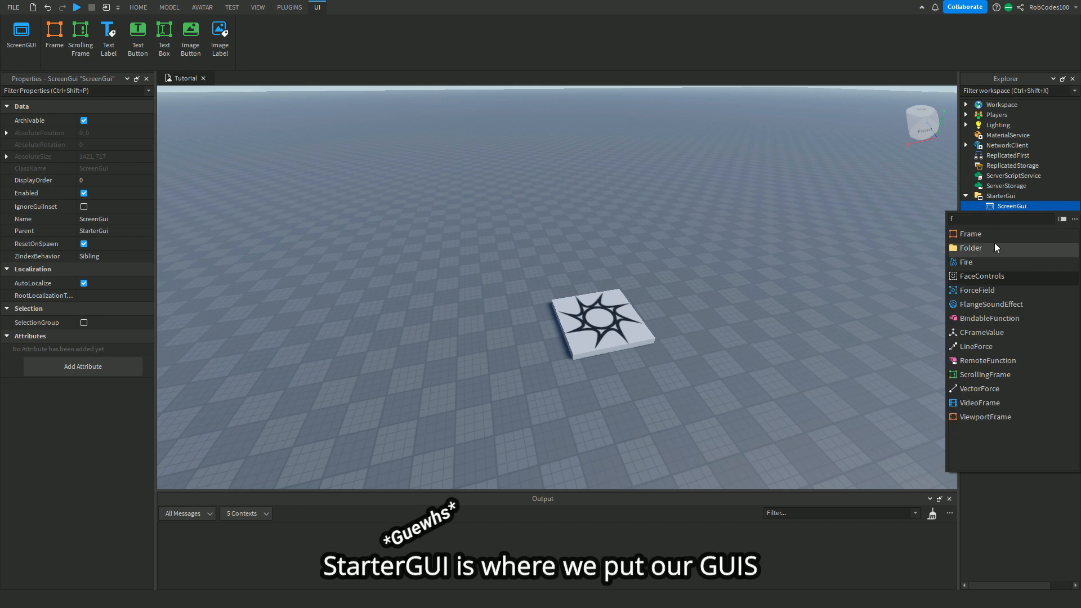
left_click(1003, 235)
left_click(1016, 217)
left_click_drag(186, 114, 535, 215)
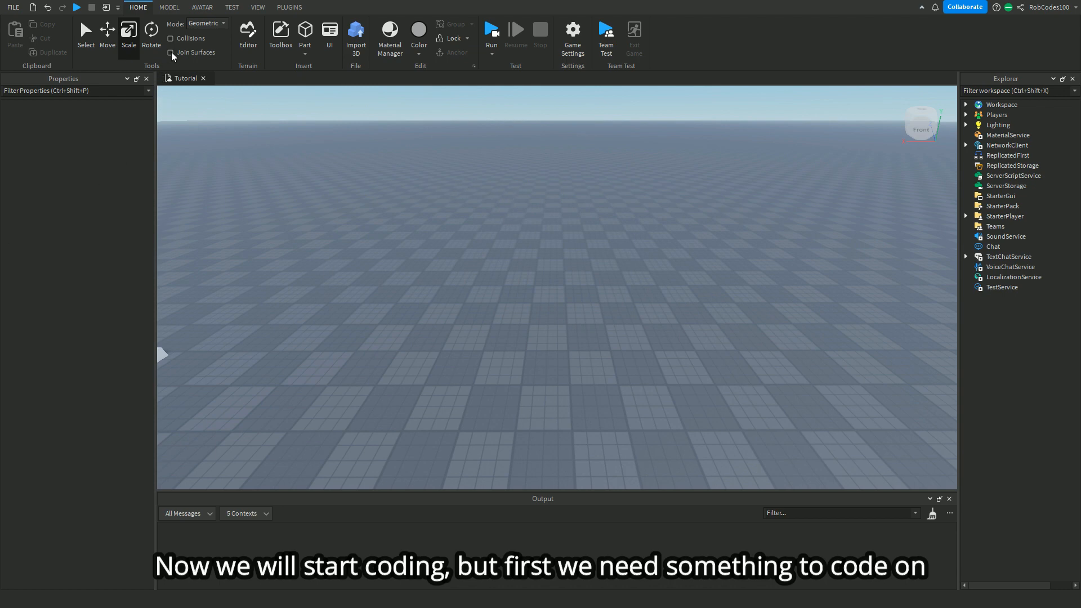
Insert a new block part, raise it to position -23, 14, 87.5 and anchor it
left_click(313, 34)
left_click(107, 40)
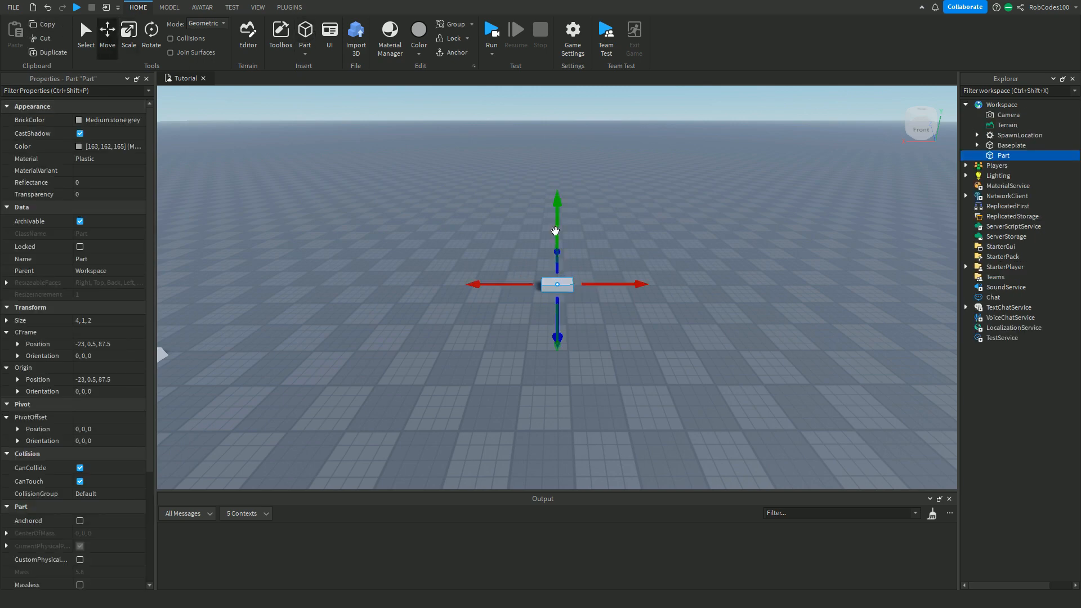
left_click_drag(558, 203, 514, 82)
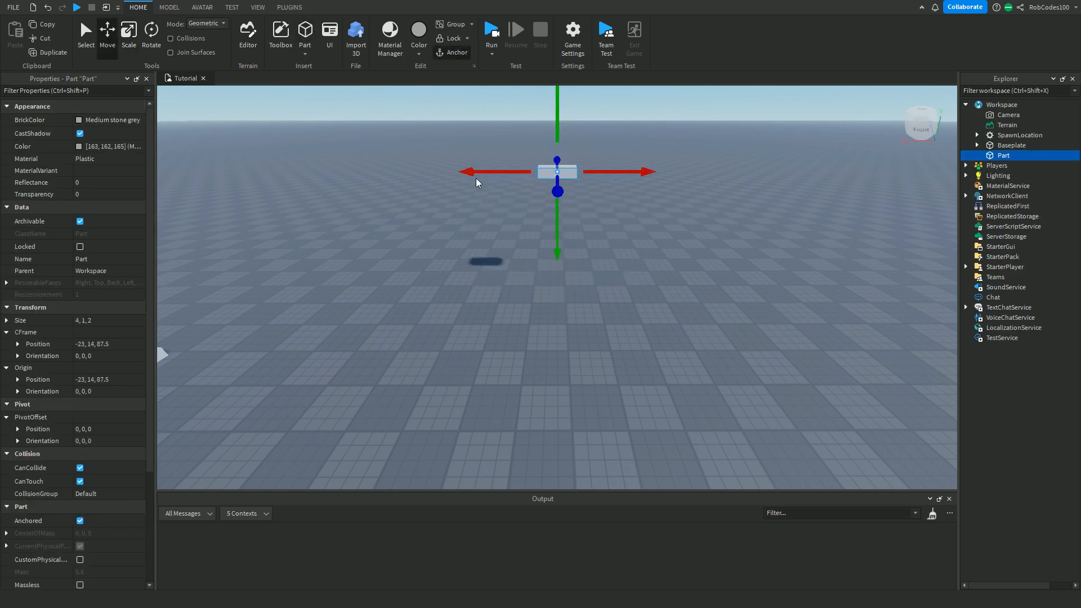
key("w")
right_click_drag(475, 178, 460, 117)
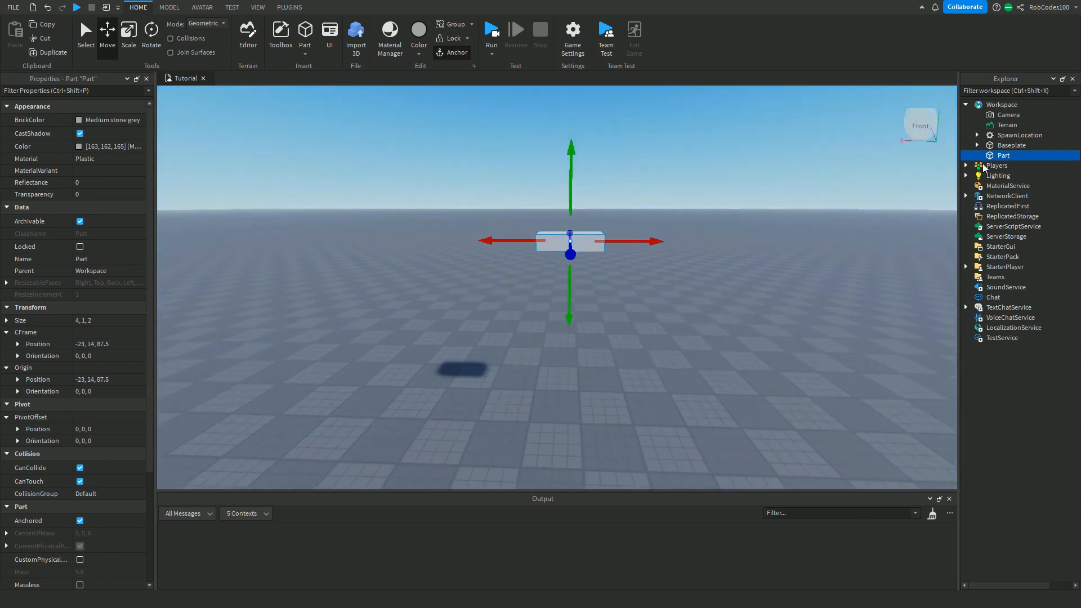
Scale the anchored part upward to a size of 4, 3.5, 2
mouse_move(1010, 161)
scroll(496, 233, "down", 4)
key("ctrl+3")
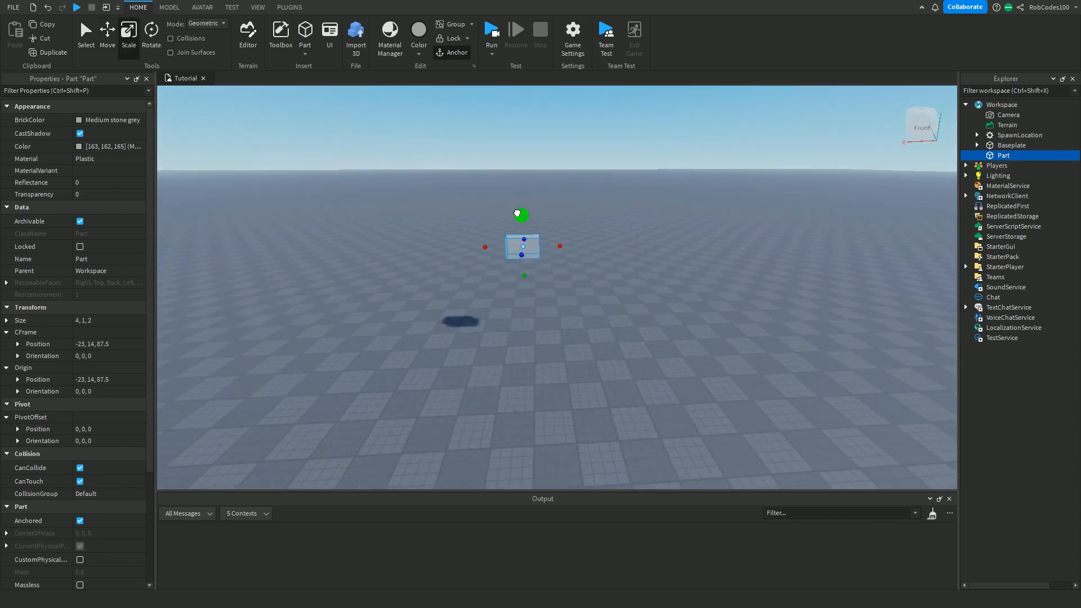
Duplicate the part and move the copy sideways to position -18, 15.25, 87.5
left_click(116, 34)
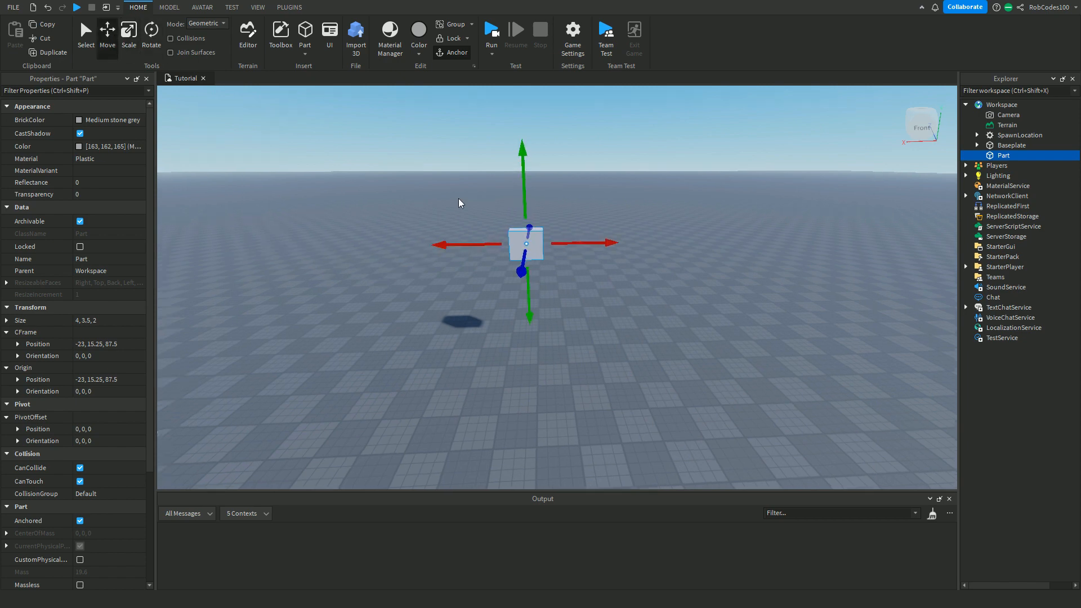
right_click_drag(458, 198, 468, 200)
key("ctrl+d")
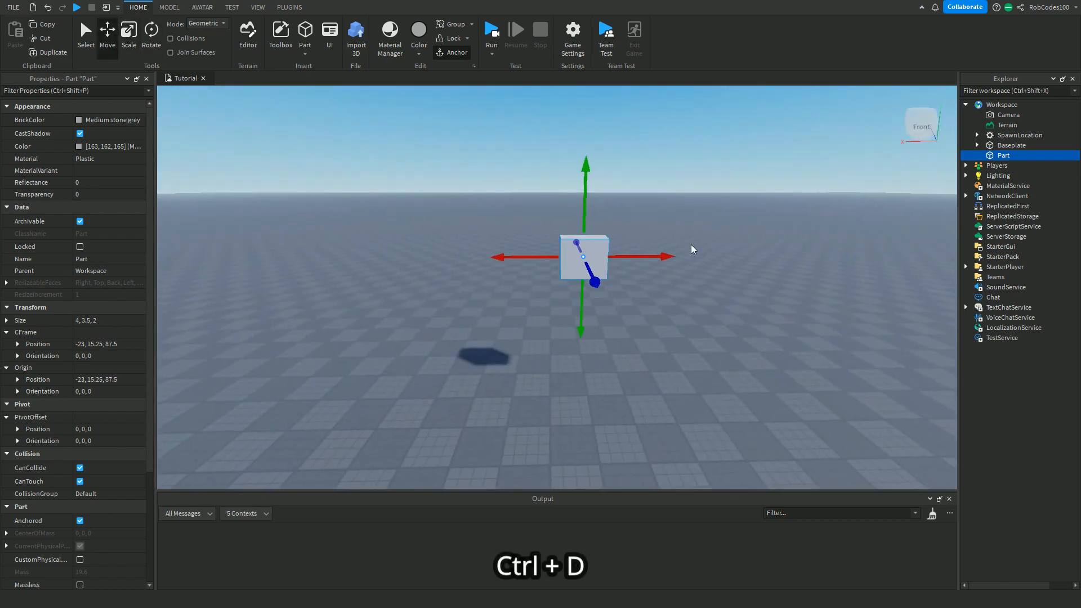
left_click_drag(660, 256, 599, 263)
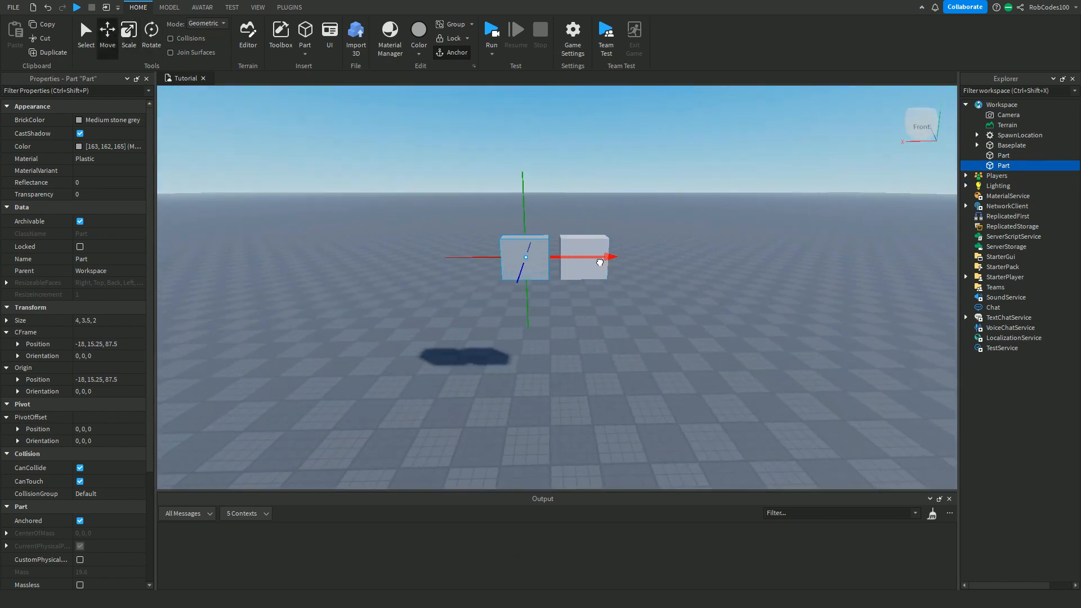
Set the duplicated part's BrickColor to Lime green and deselect it
left_click(107, 120)
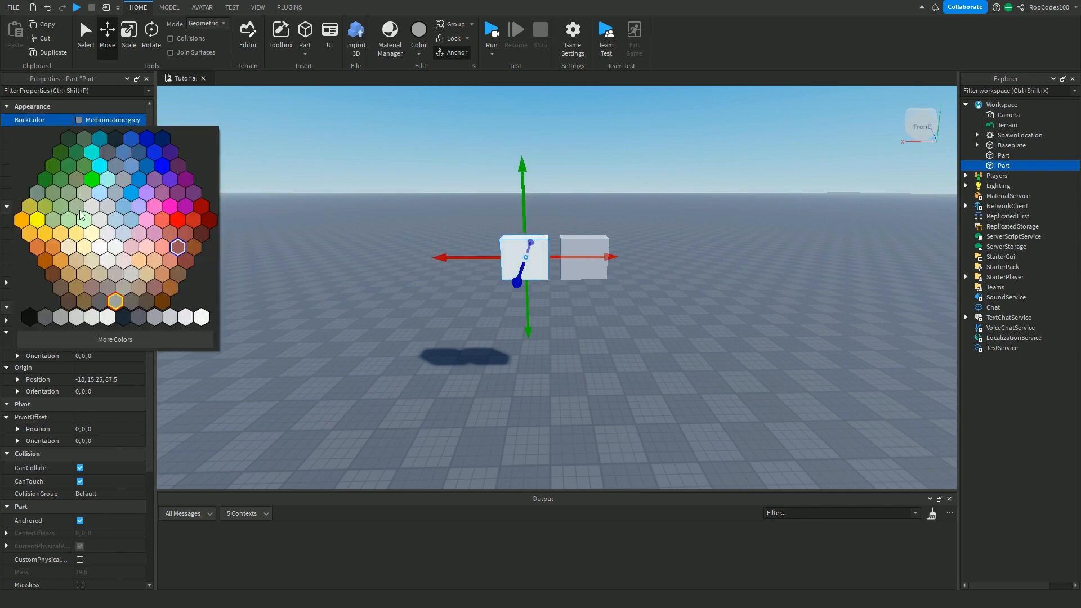
left_click(91, 179)
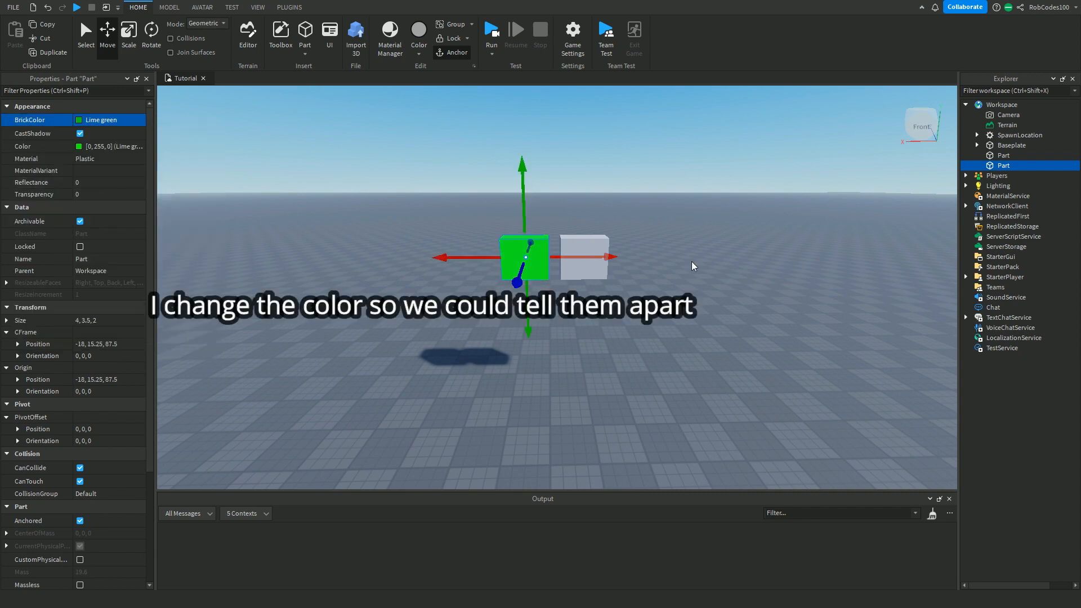
right_click_drag(691, 261, 693, 265)
left_click(727, 203)
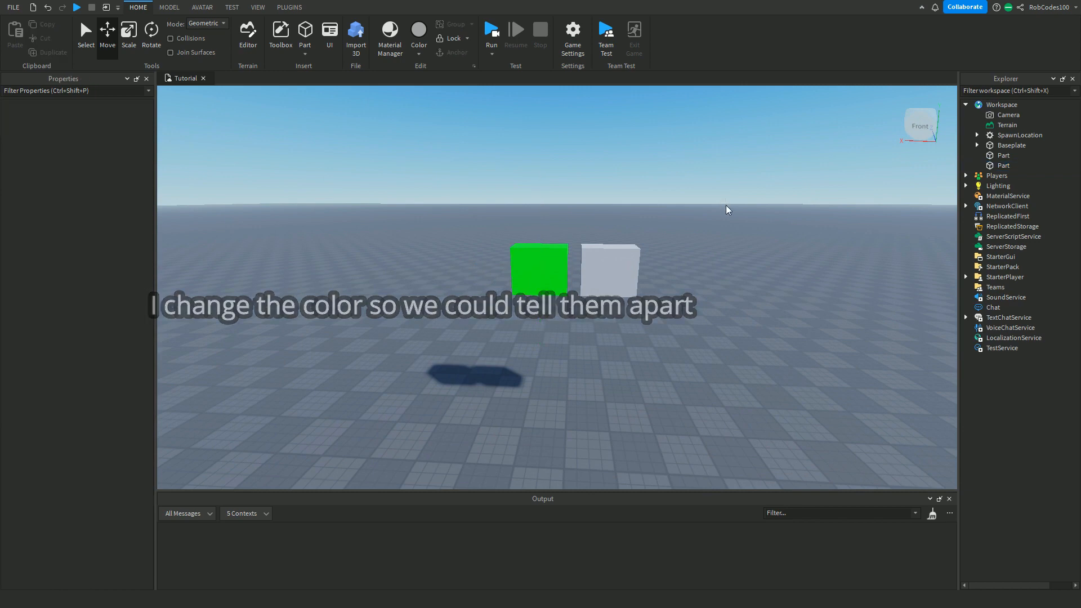
Group the green and grey parts into a model and expand it to inspect the parts inside
left_click(991, 166)
left_click(1000, 158, "ctrl")
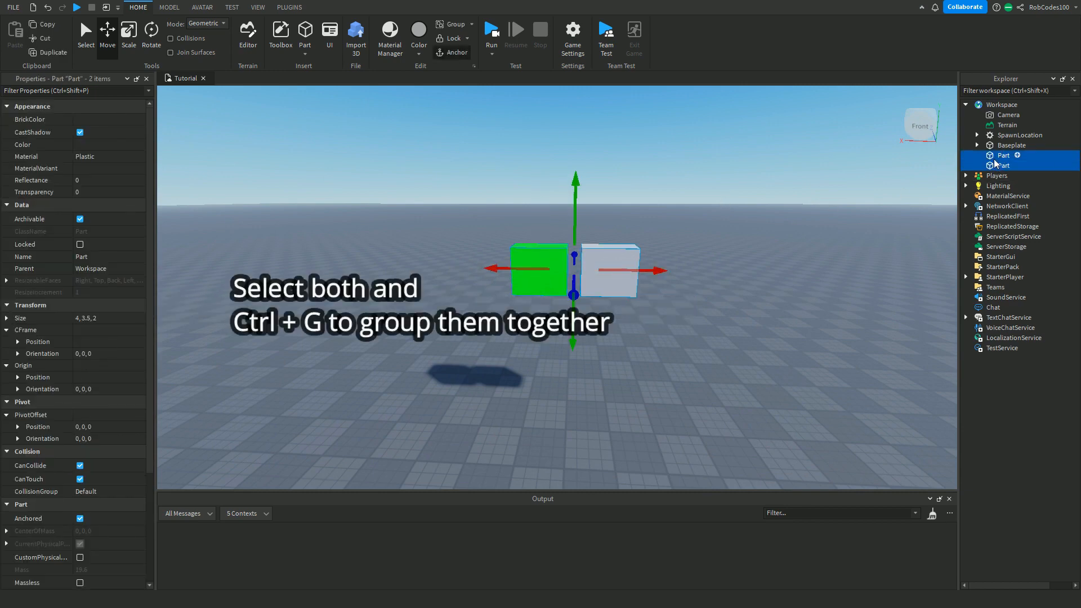
key("ctrl+g")
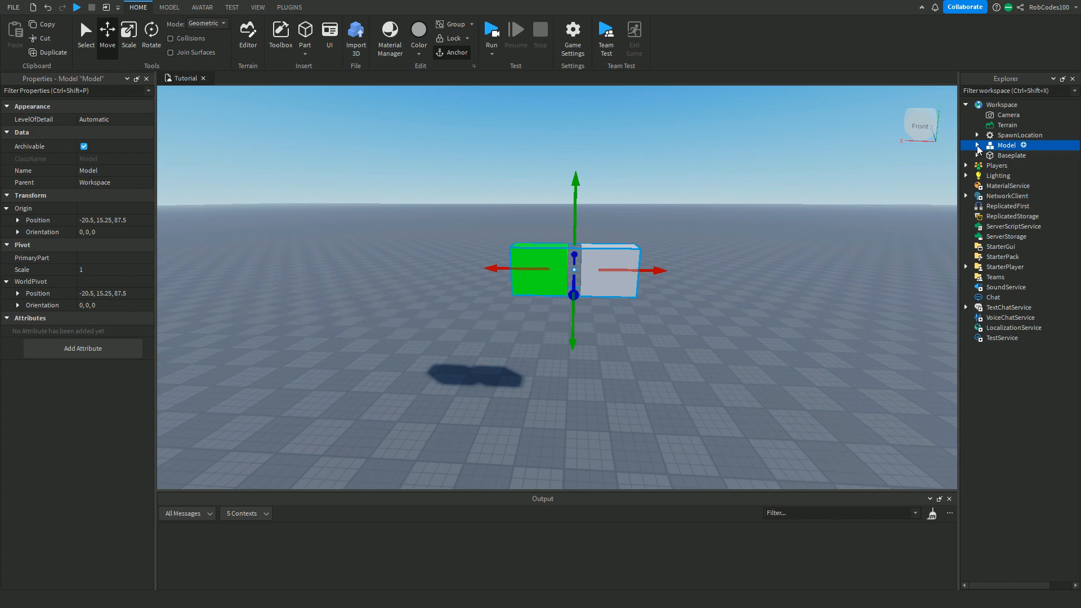
left_click(977, 146)
left_click(978, 146)
left_click(997, 156)
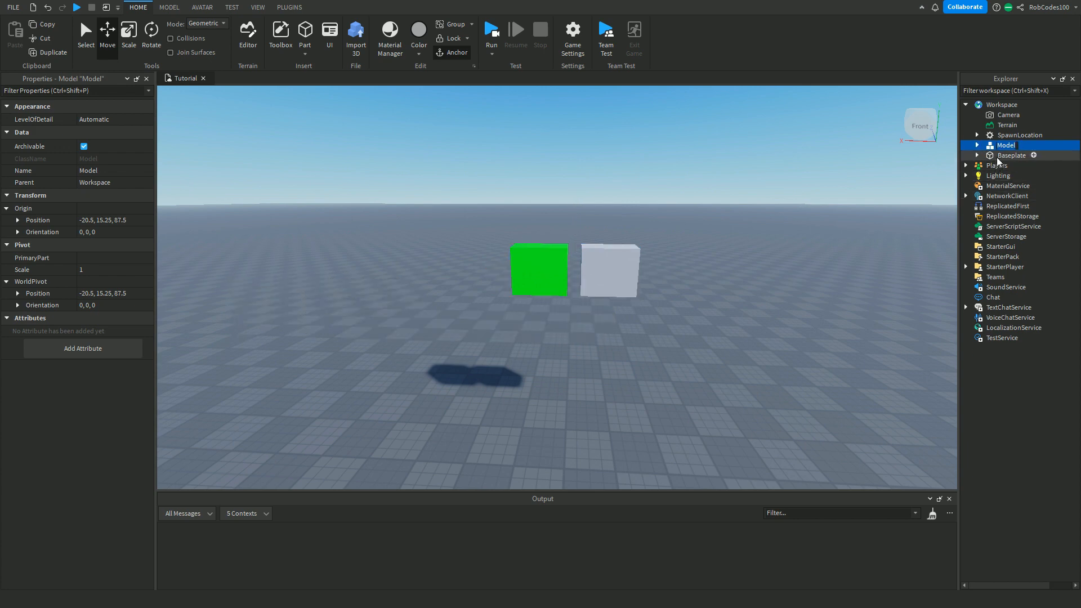
double_click(990, 147)
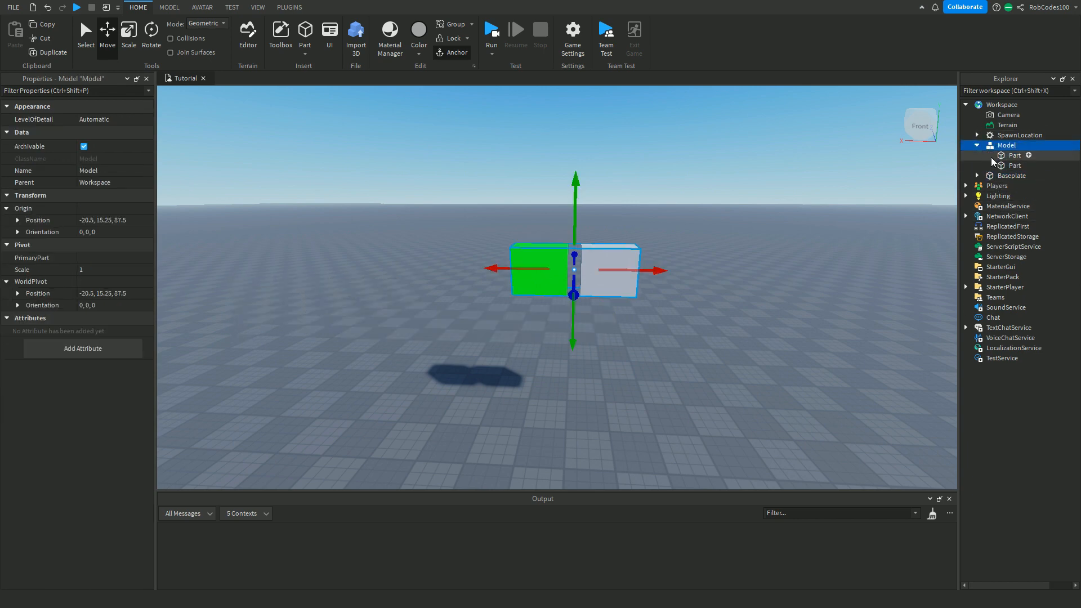
left_click(999, 167)
left_click(978, 145)
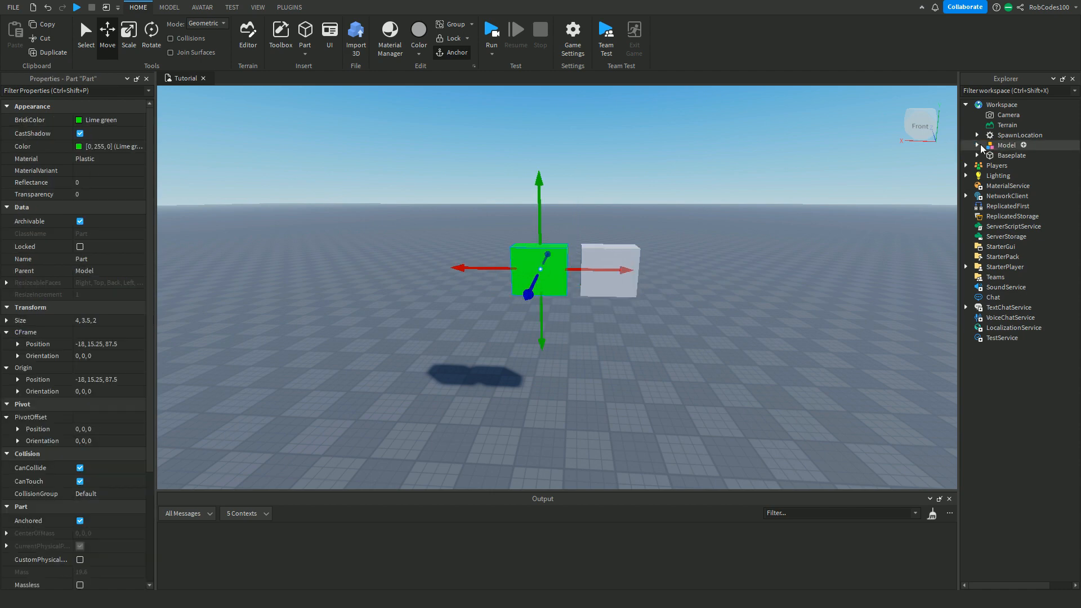
Add a Script to ServerScriptService
left_click(1049, 226)
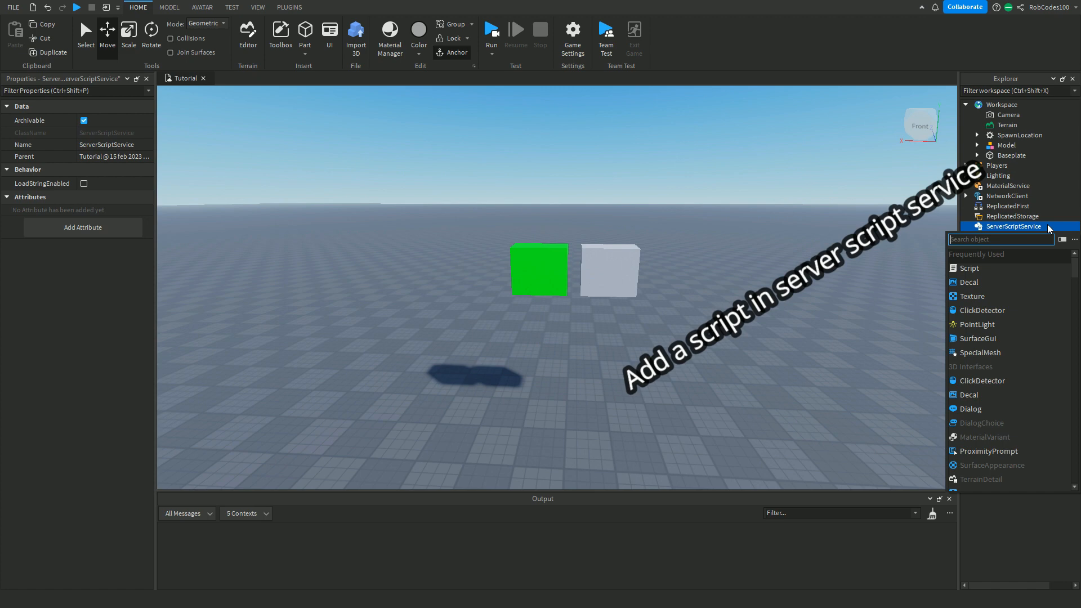
left_click(990, 270)
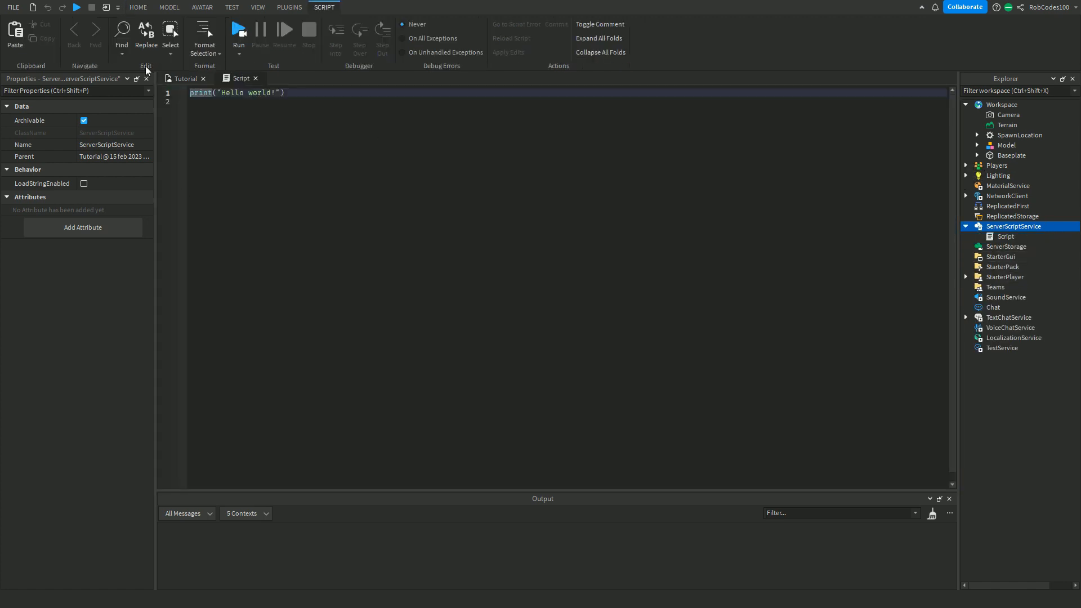
Examine the script's print("Hello world!") line, including the text and its opening quotation mark
left_click_drag(237, 101, 286, 94)
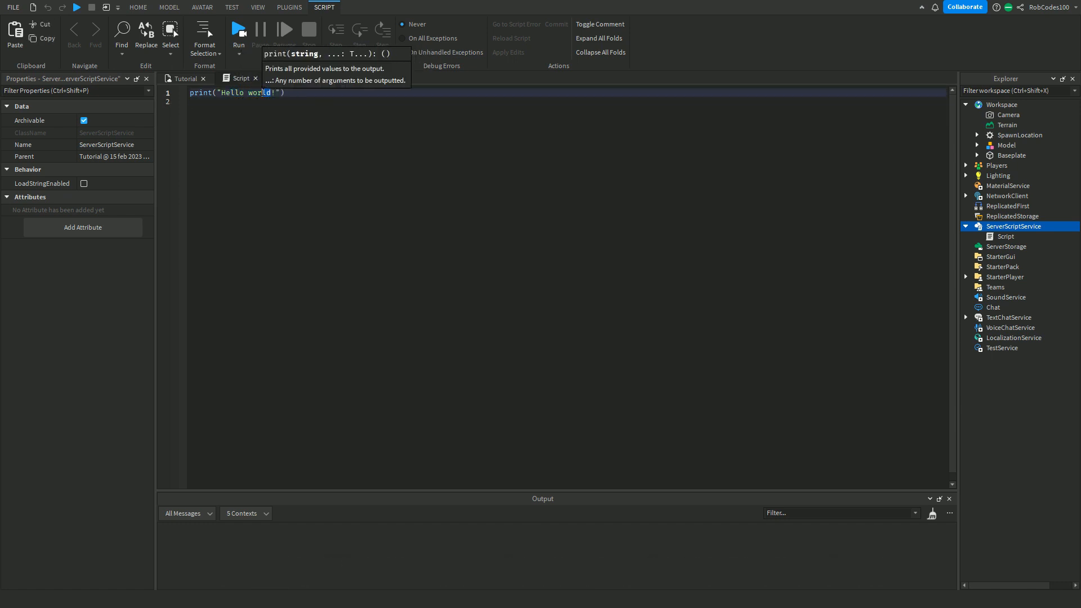
key("Down")
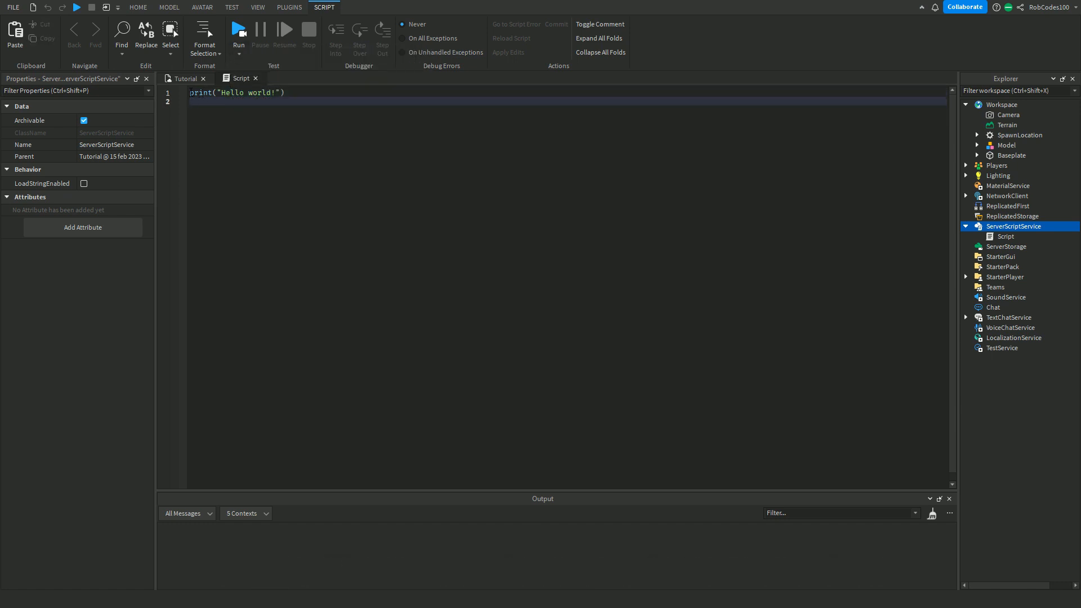
key("Up")
key("Left")
key("Left")
key("Left")
key("Left")
key("Left")
key("Left")
key("Left")
key("Left")
key("Left")
key("Left")
key("Left")
key("Left")
key("Left")
key("Left")
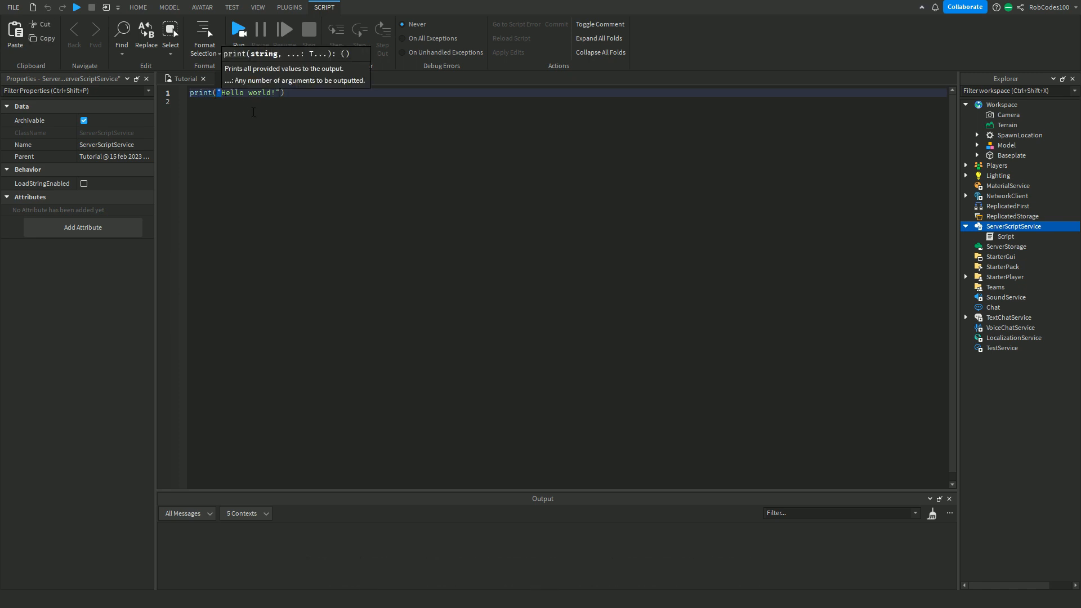
Replace the text inside the print call with No and test-run the script once
key("shift+Right")
key("shift+Right")
key("shift+Right")
key("shift+Right")
key("shift+Right")
key("shift+Right")
key("shift+Right")
key("shift+Right")
key("shift+Right")
key("shift+Right")
key("shift+Right")
key("shift+Right")
type("lo")
key("BackSpace")
key("BackSpace")
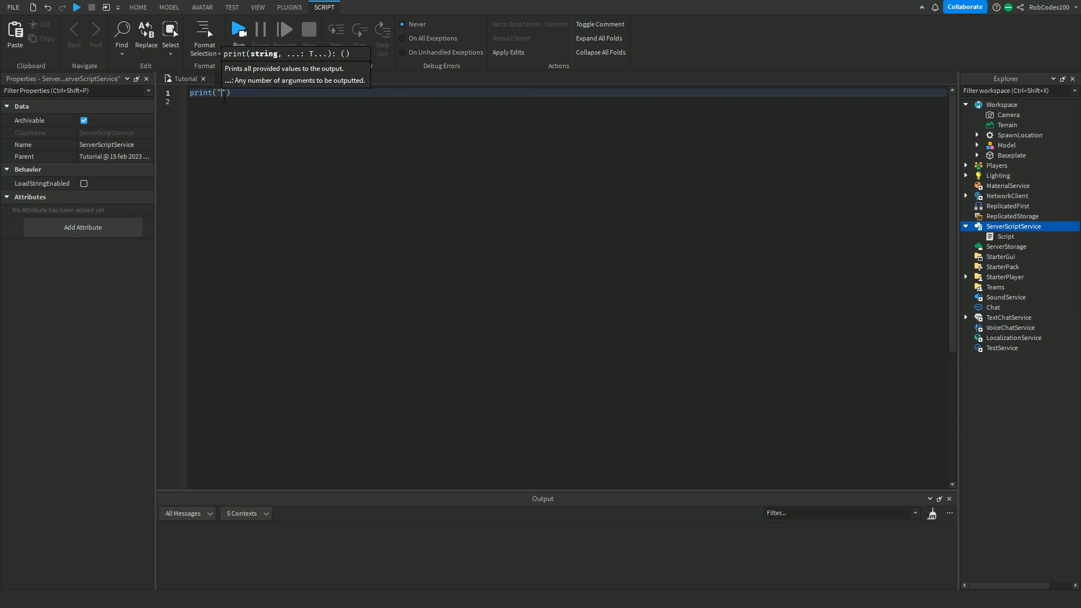
type("No")
left_click(239, 32)
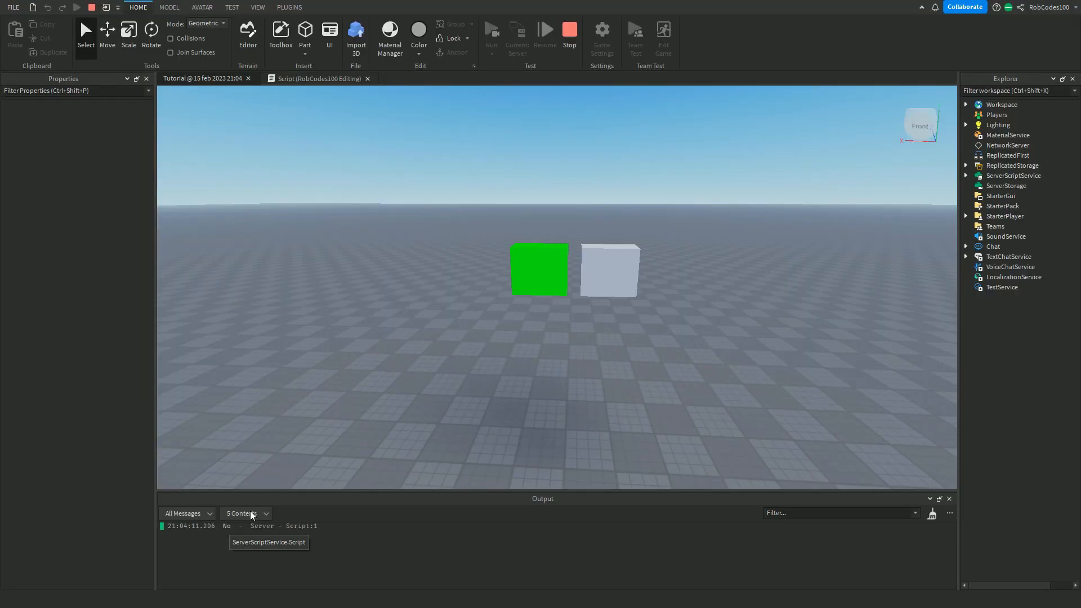
left_click(566, 33)
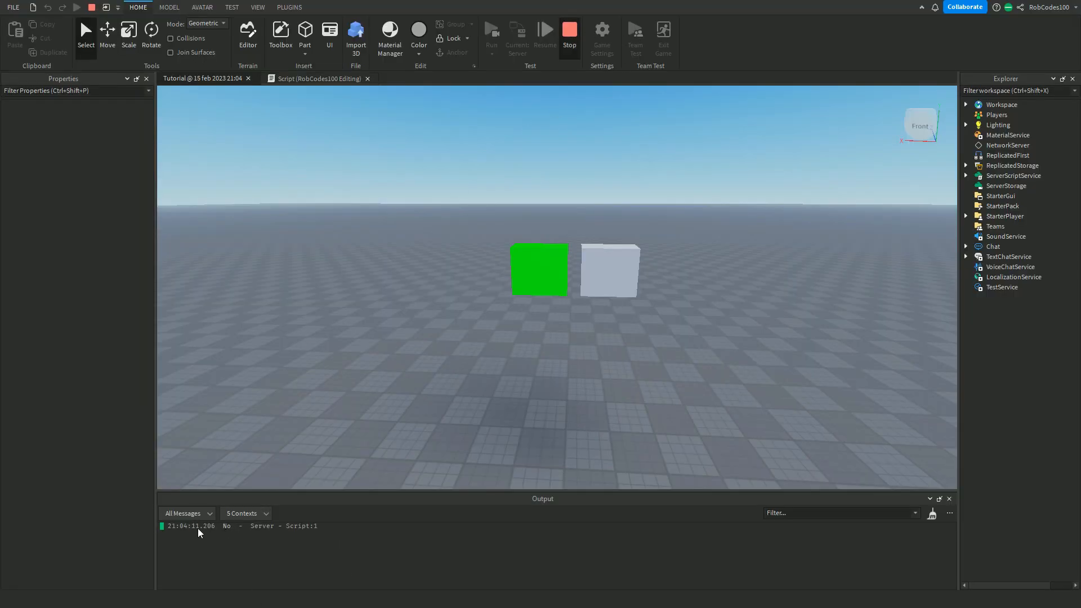
Delete all the code from the script
key("ctrl+a")
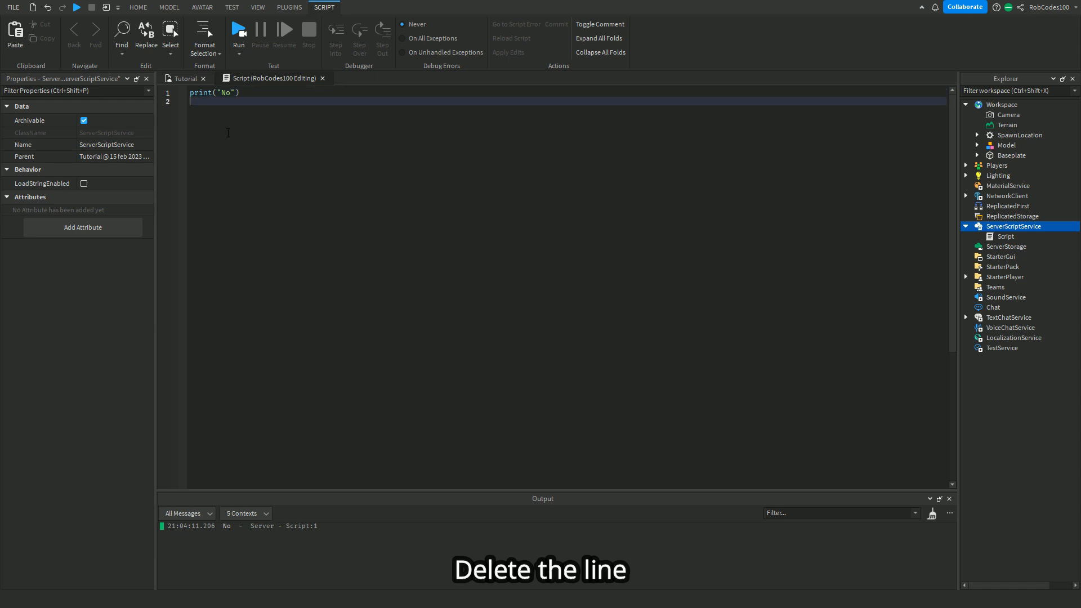
key("BackSpace")
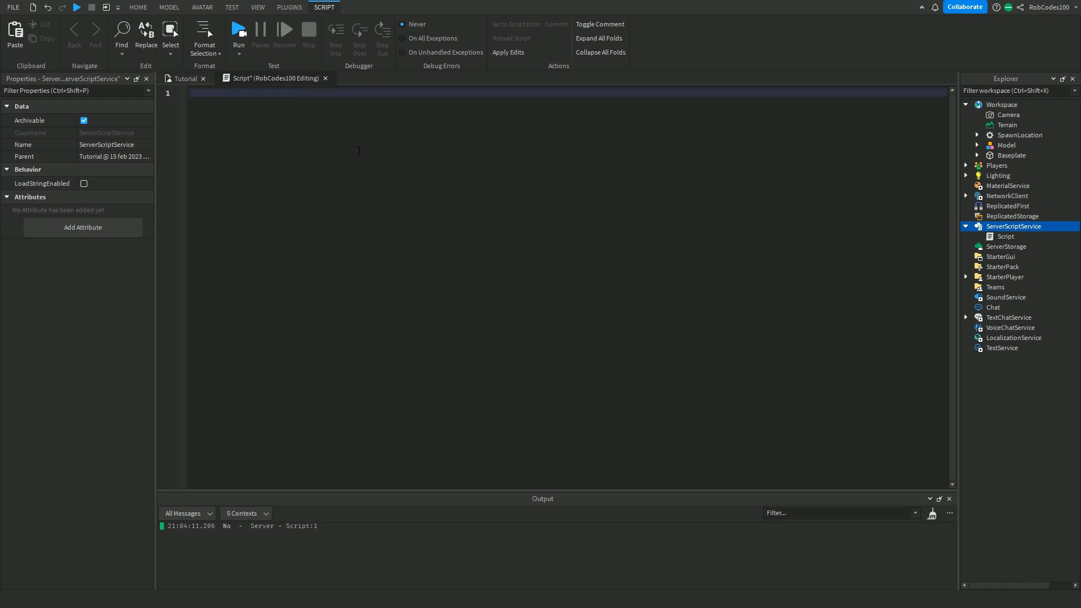
Rename the grey part inside the model to Part2
left_click(185, 78)
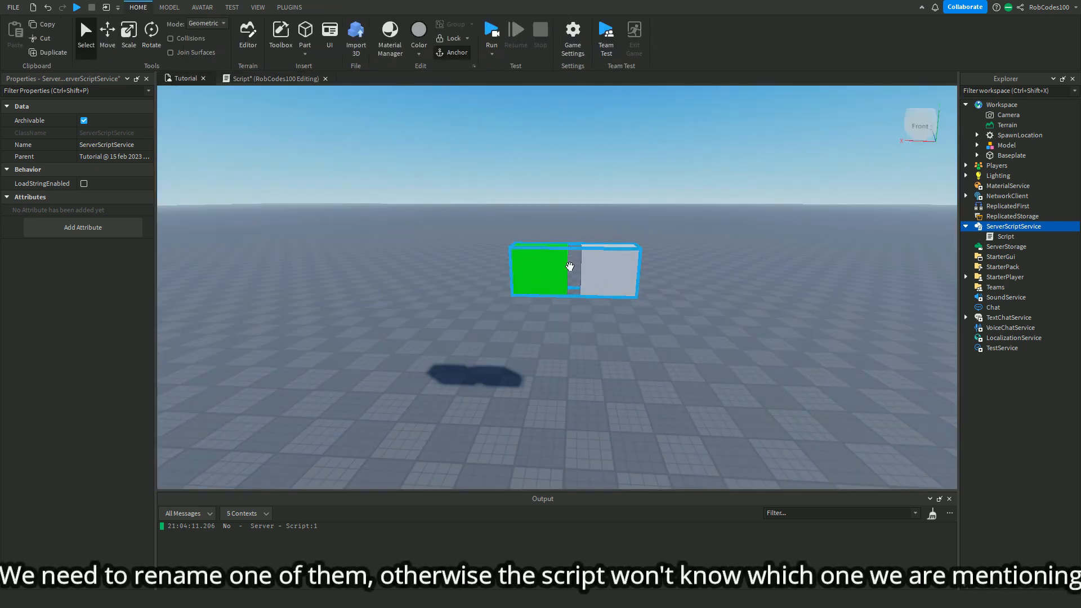
key("d")
left_click(561, 251)
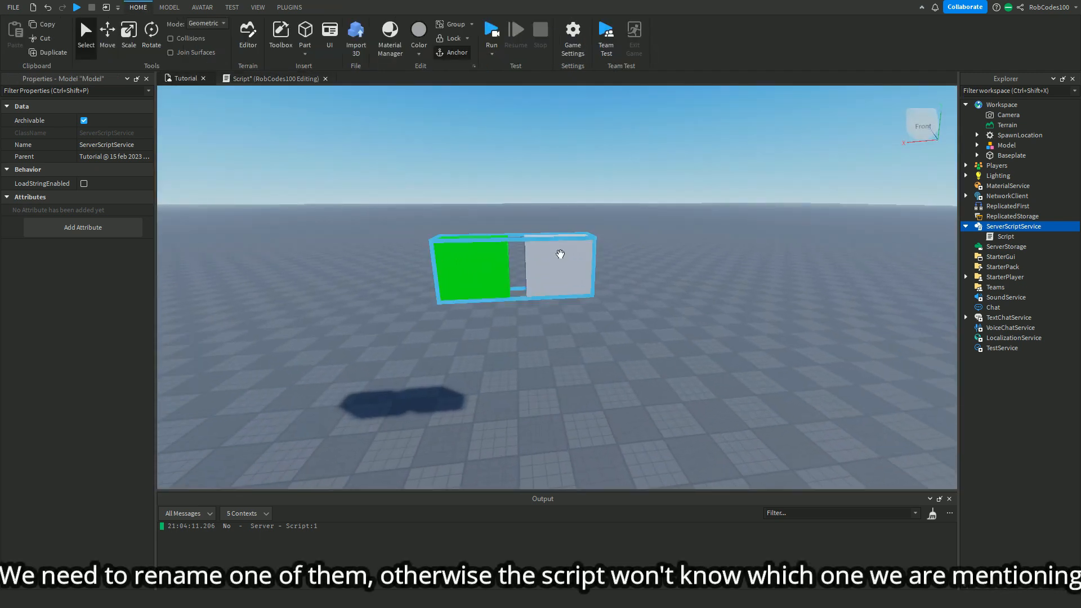
left_click(977, 146)
left_click(1011, 155)
left_click(1011, 165)
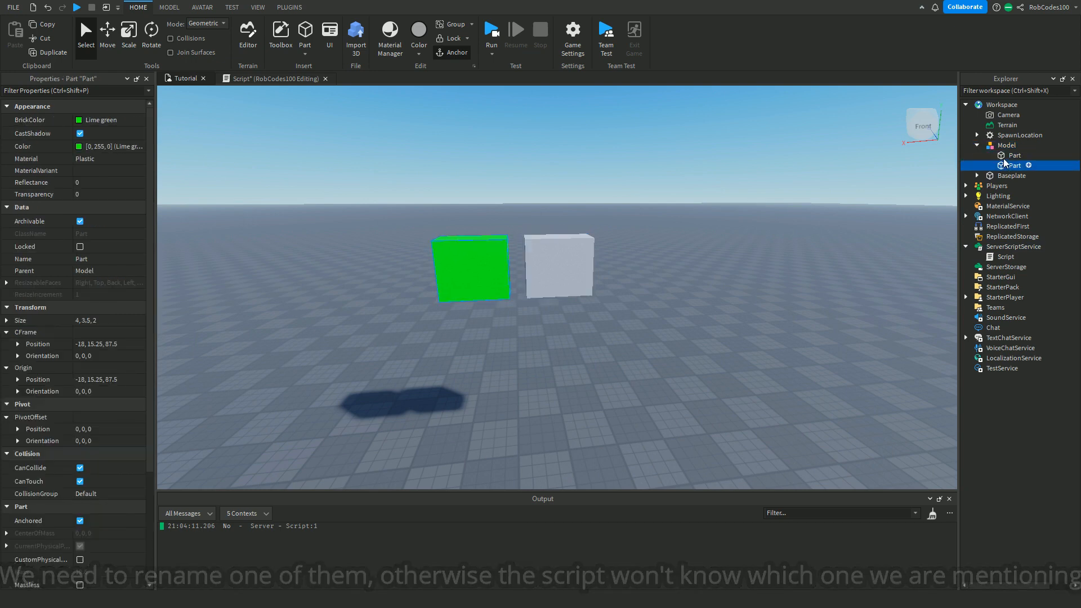
left_click(1003, 158)
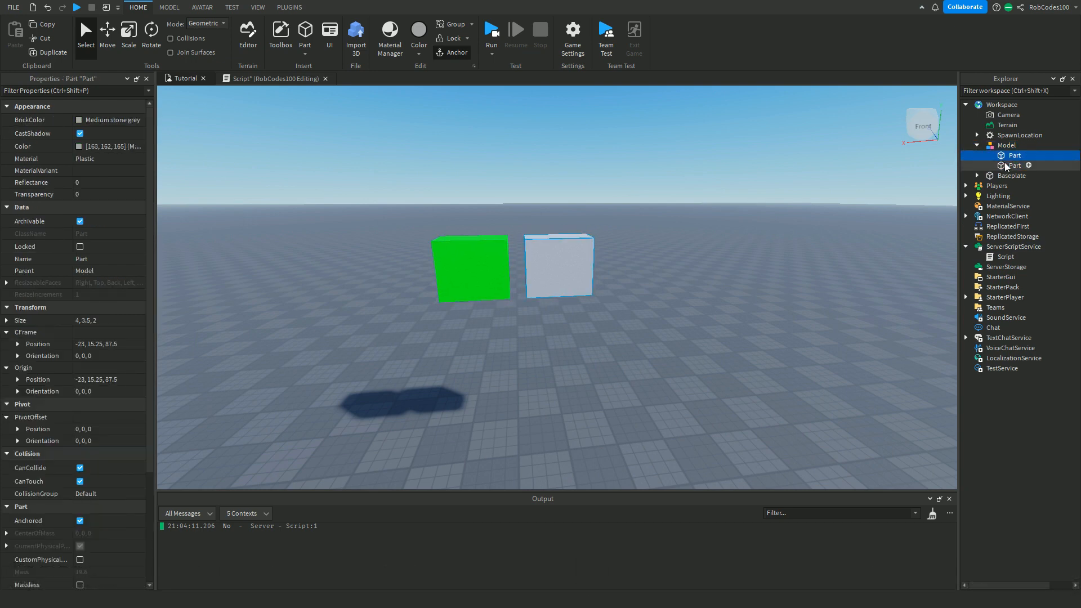
left_click(1006, 164)
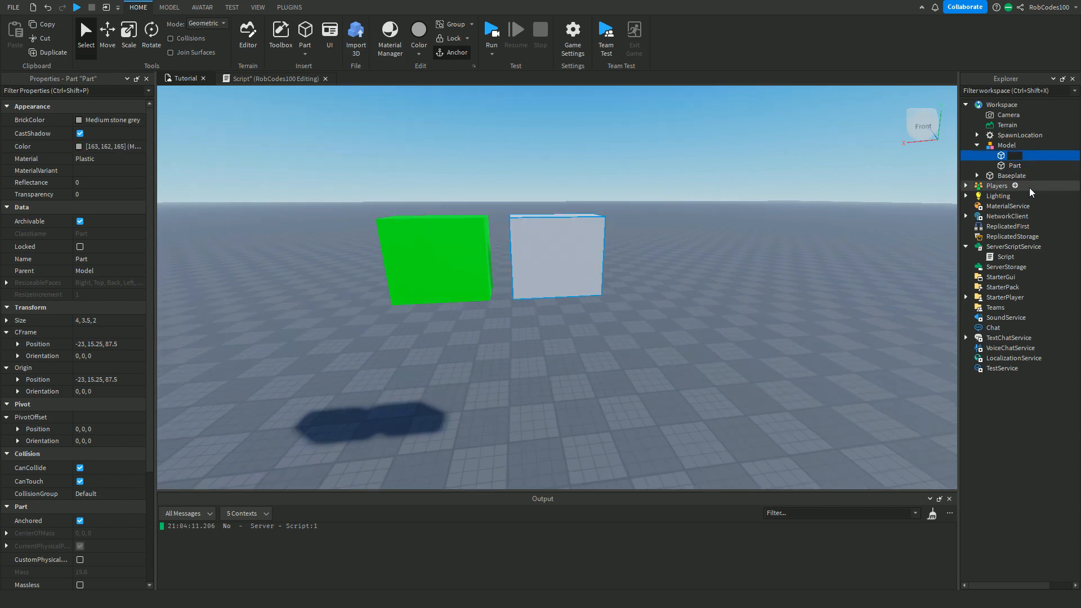
type("Part2")
key("Return")
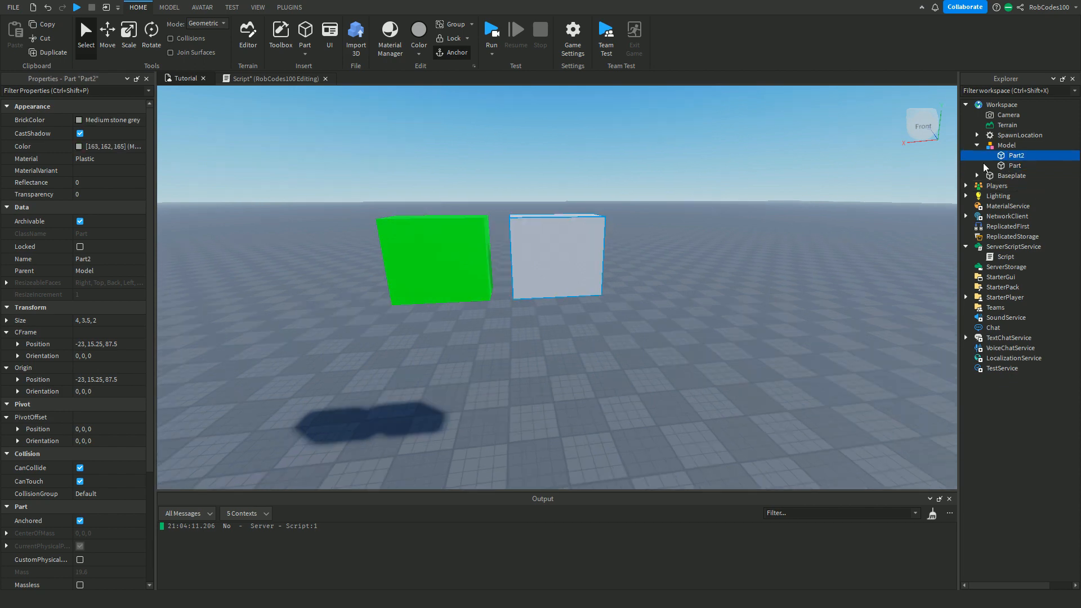
Start the first line of the empty script with game
left_click(257, 80)
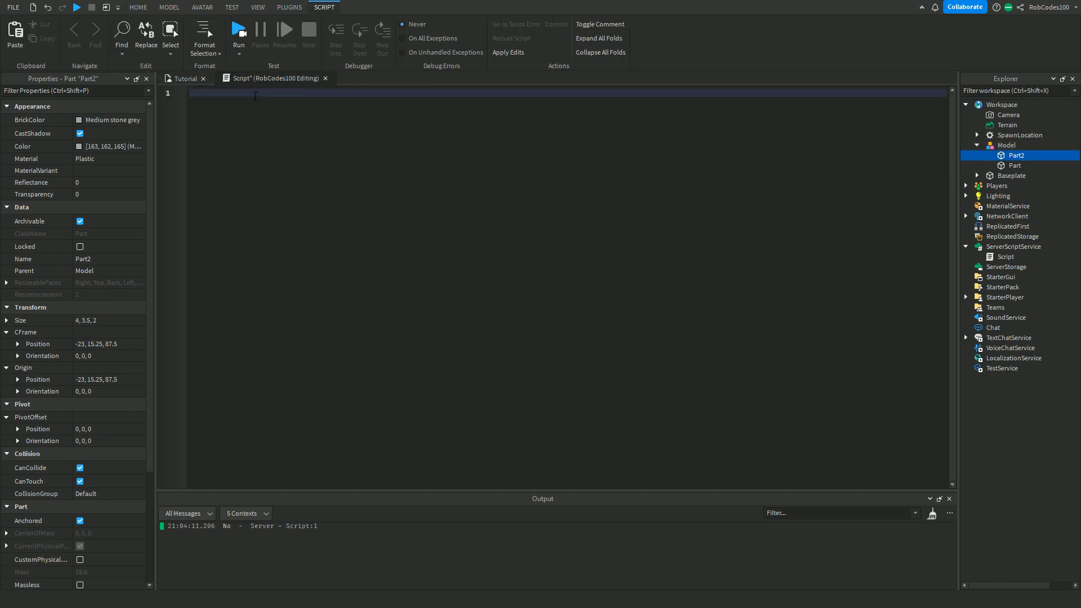
type("game")
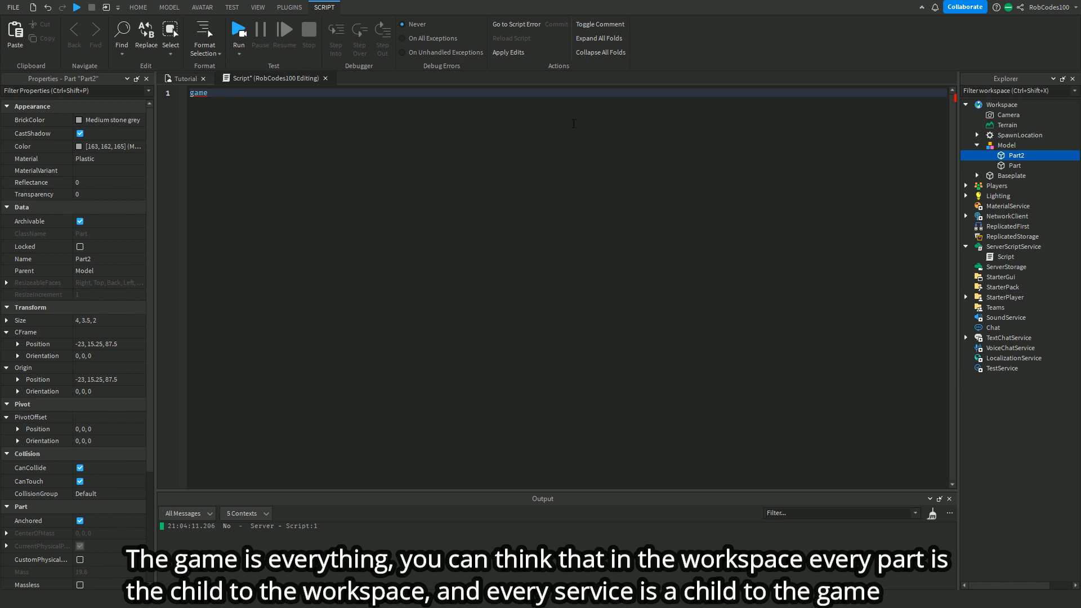
Examine how the services and the Workspace's children, including the model with its parts, are nested in the hierarchy
left_click(174, 80)
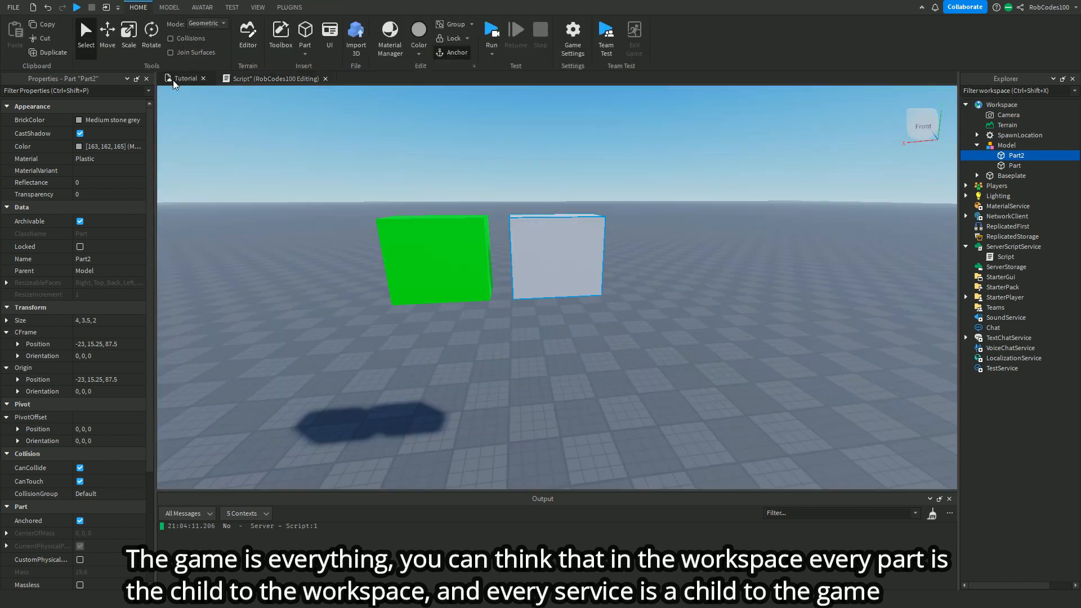
left_click(262, 208)
scroll(302, 191, "down", 3)
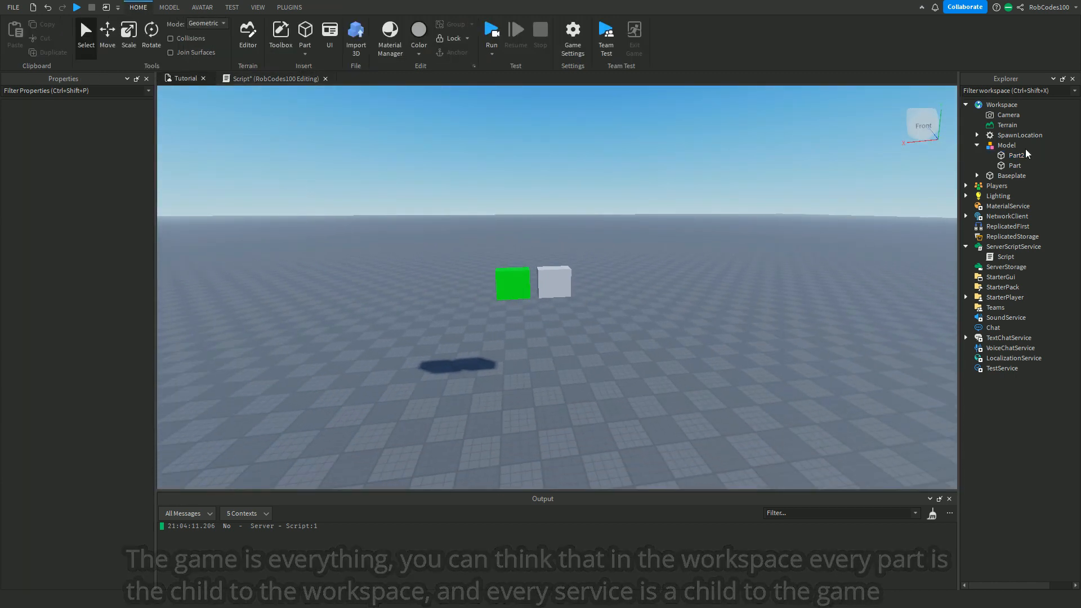
left_click(965, 104)
left_click(966, 175)
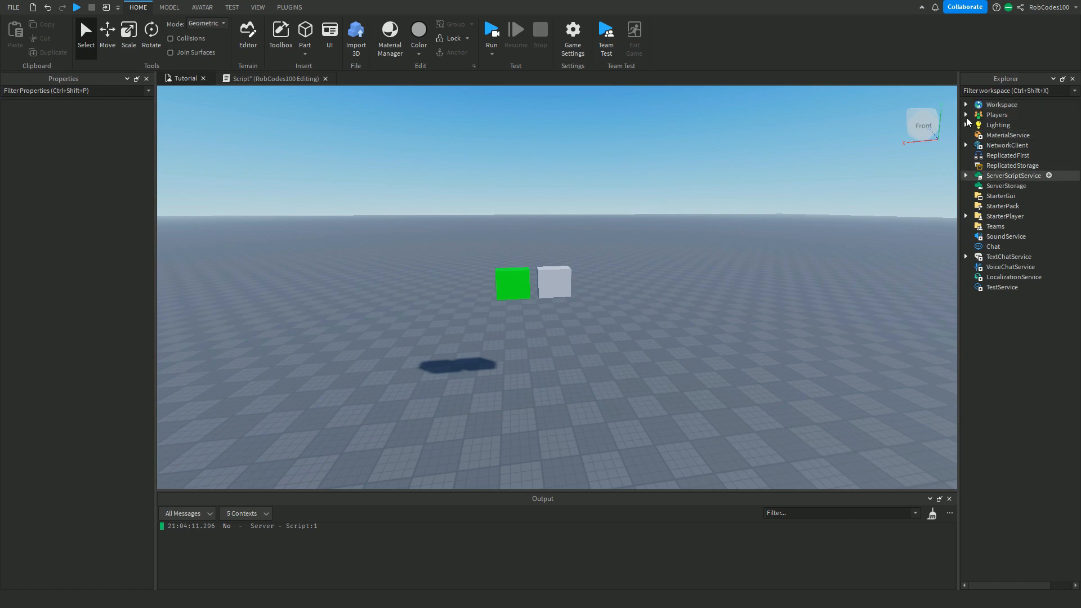
left_click(966, 104)
left_click(544, 272)
left_click(544, 272)
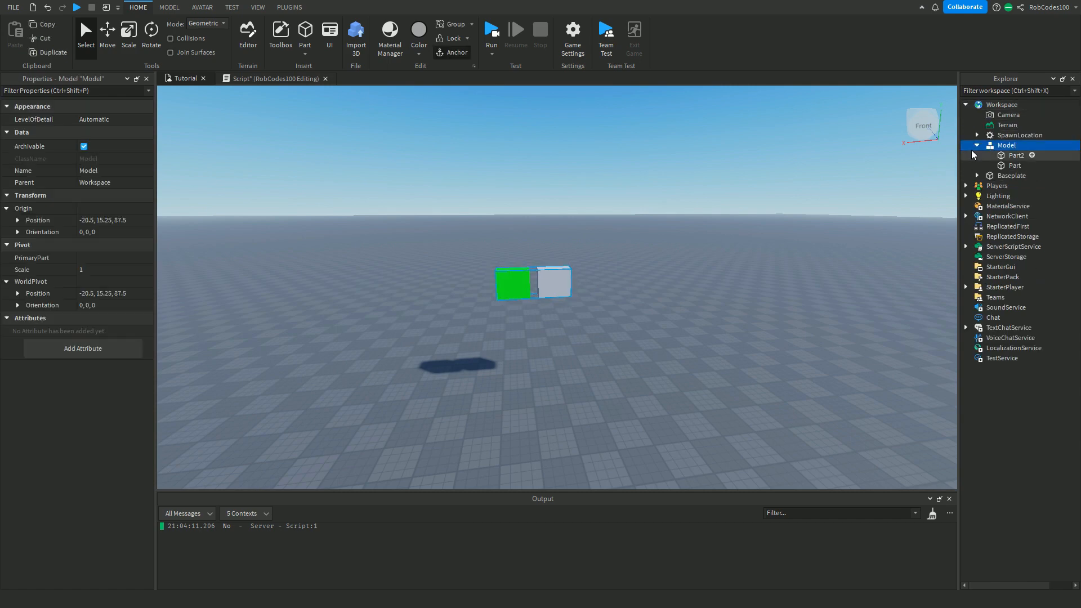
left_click(976, 145)
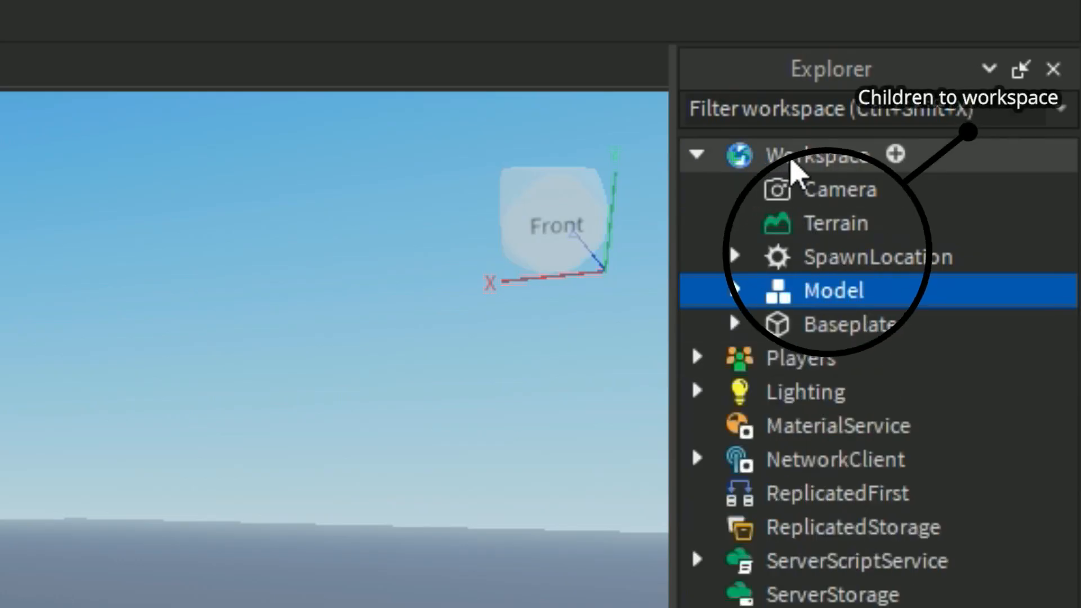
left_click(778, 163)
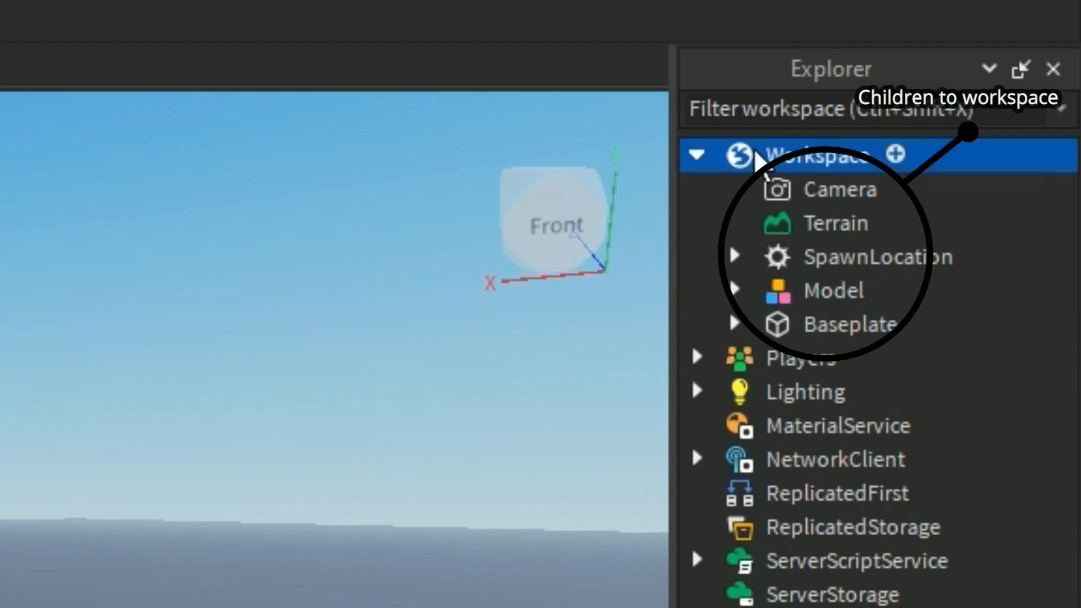
left_click(698, 157)
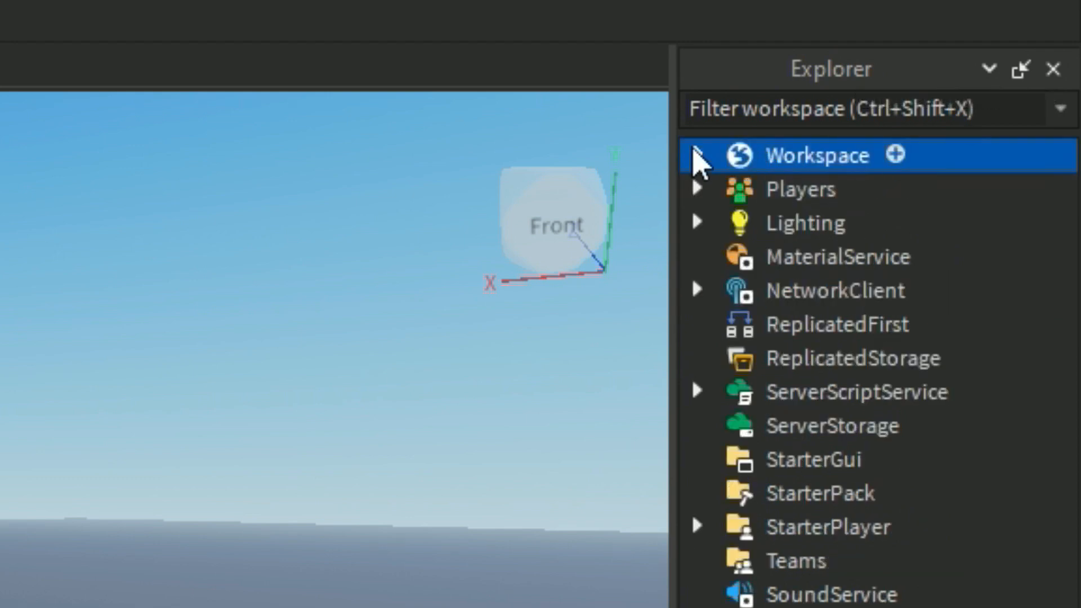
left_click(383, 214)
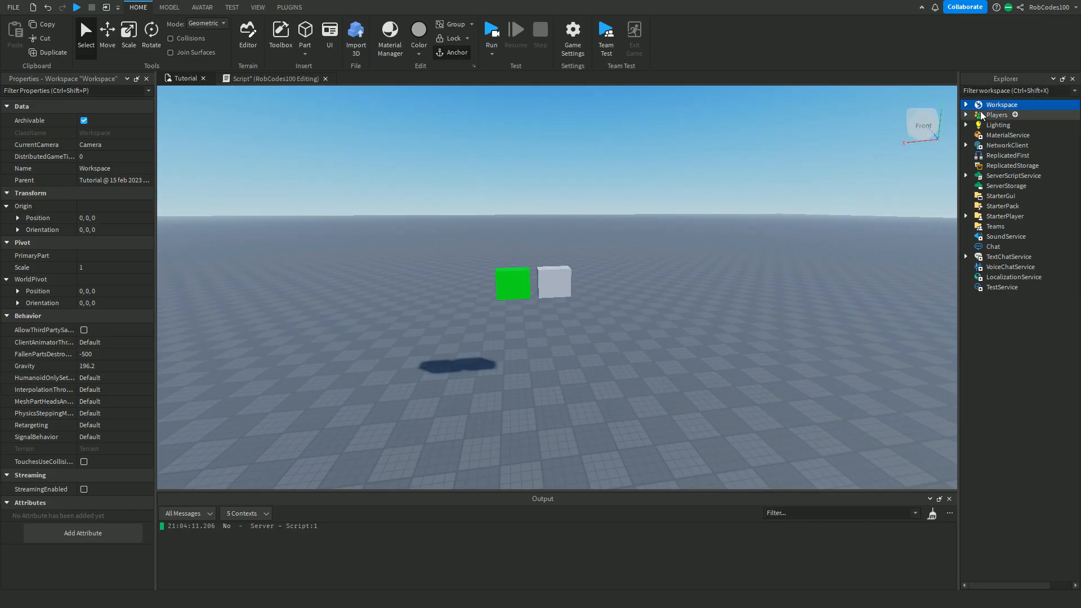
Return to the script and add a dot after game
left_click(265, 79)
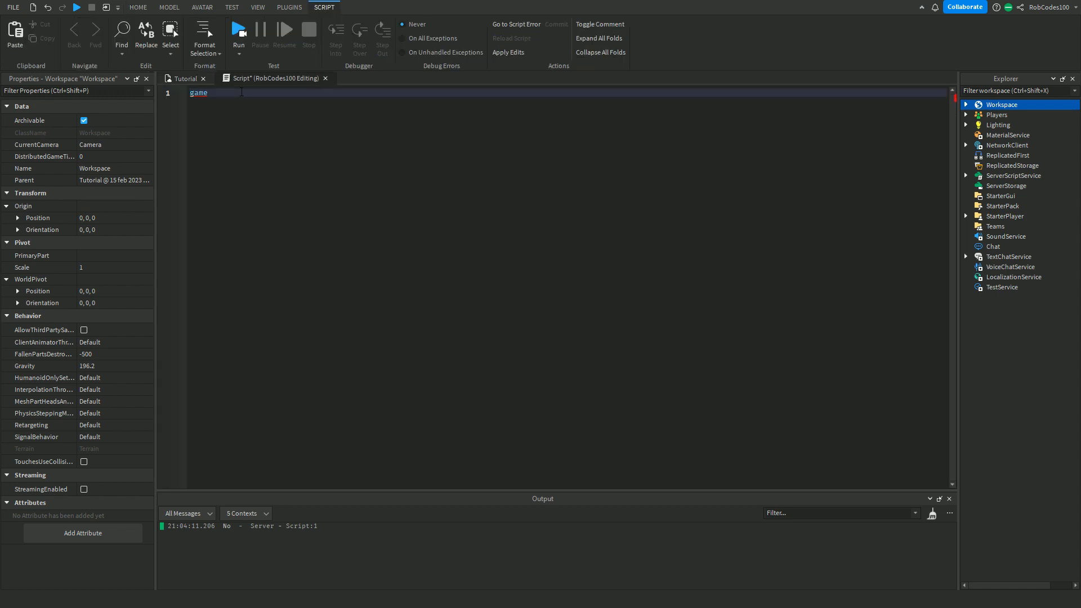
type(".")
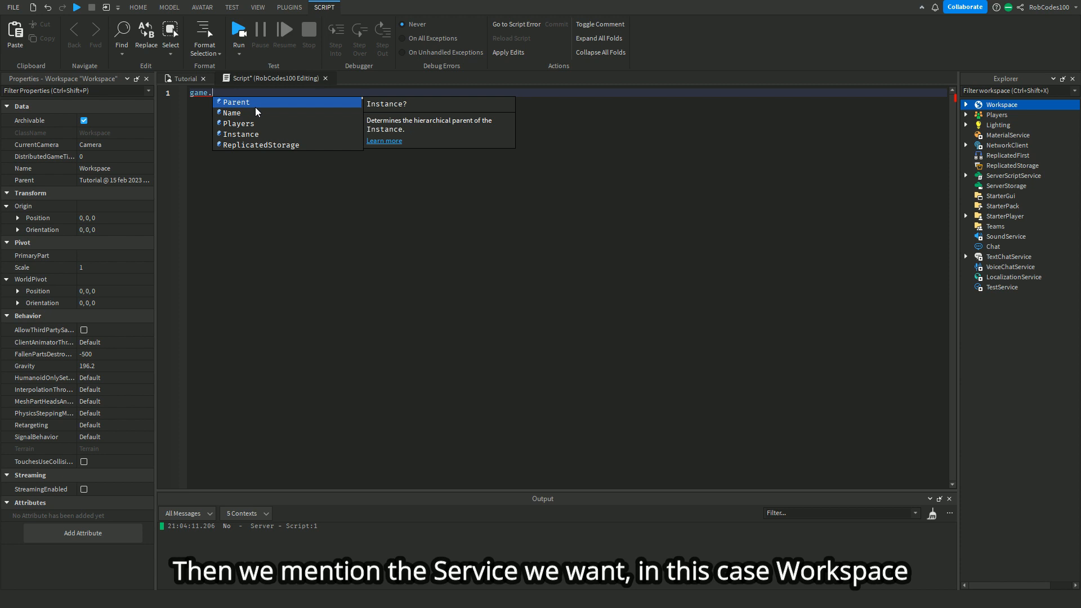
key("BackSpace")
type("workspace")
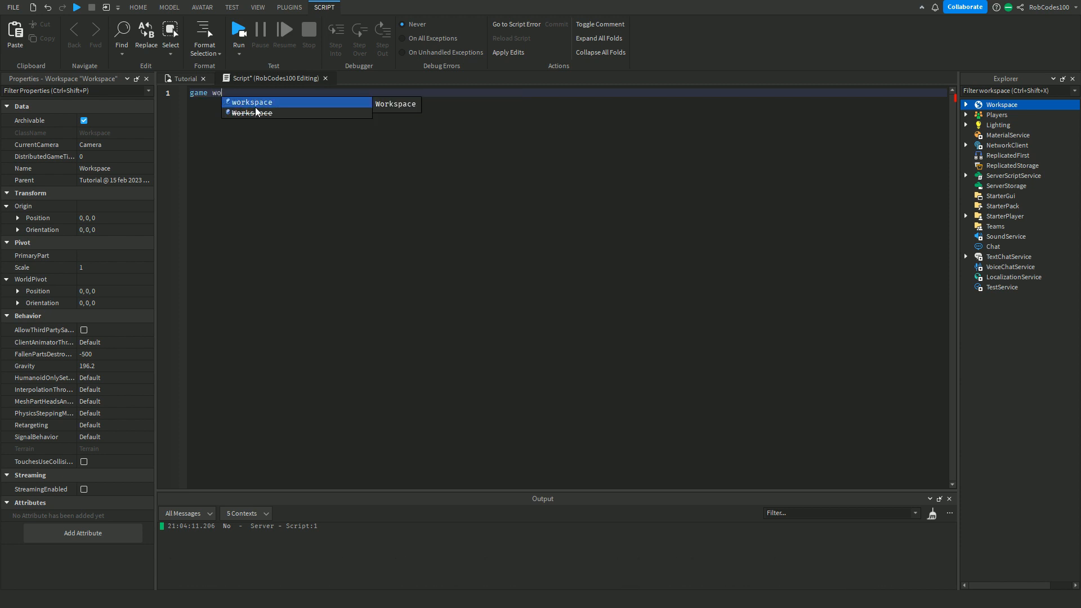
key("BackSpace")
key("BackSpace")
key("BackSpace")
key("BackSpace")
key("BackSpace")
key("BackSpace")
key("BackSpace")
key("BackSpace")
key("BackSpace")
key("BackSpace")
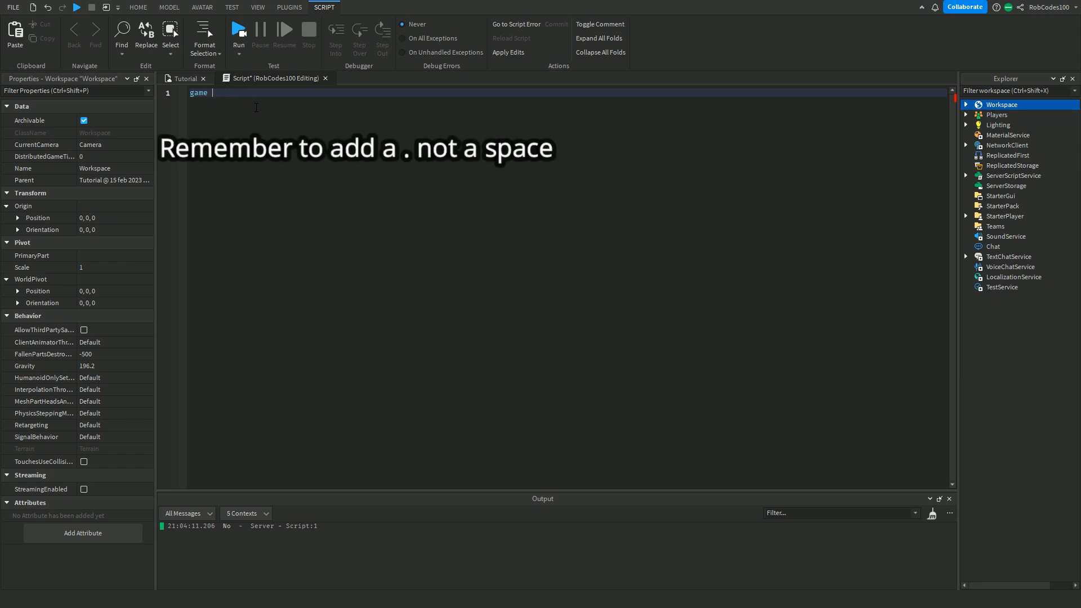
type(".")
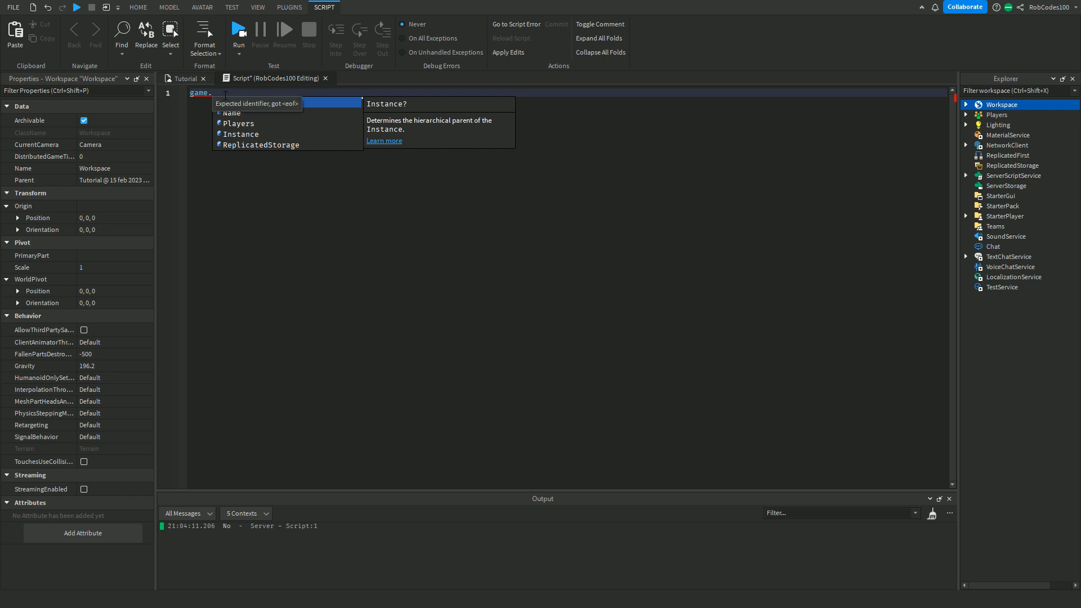
Try Workspace and Players in turn as the service name after the dot following game
type("W")
key("Tab")
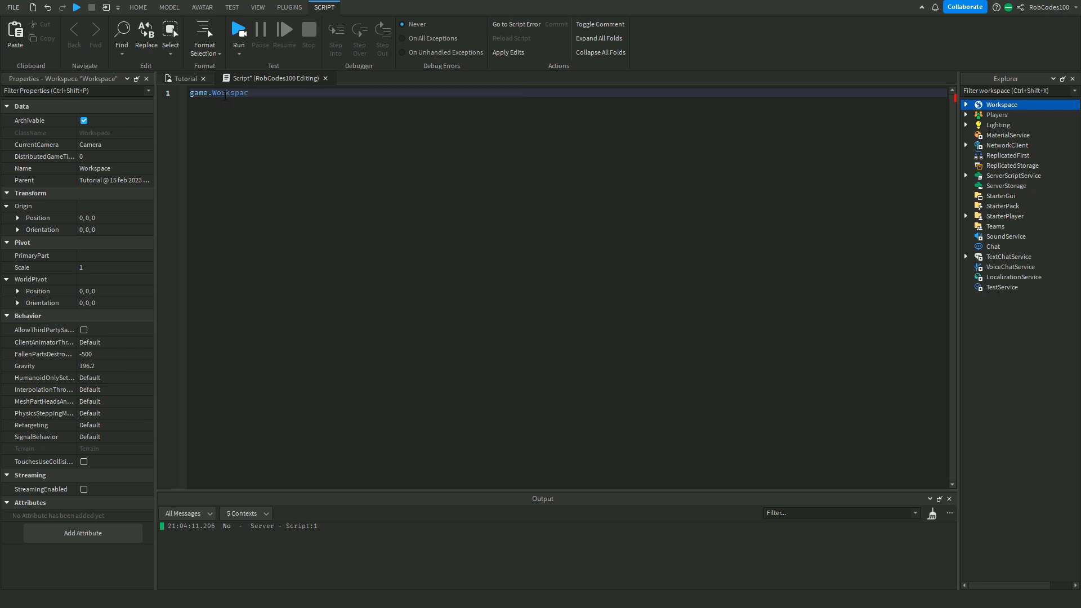
key("BackSpace")
key("BackSpace")
key("BackSpace")
key("BackSpace")
key("BackSpace")
key("BackSpace")
key("BackSpace")
key("BackSpace")
type("Pl")
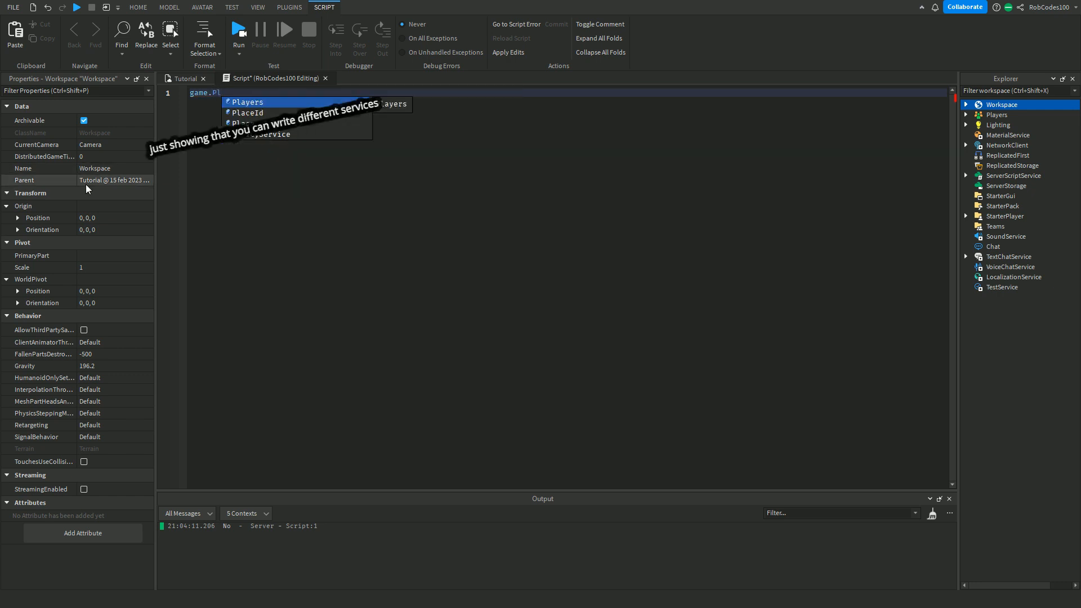
key("Tab")
key("BackSpace")
key("BackSpace")
key("BackSpace")
key("BackSpace")
key("BackSpace")
key("BackSpace")
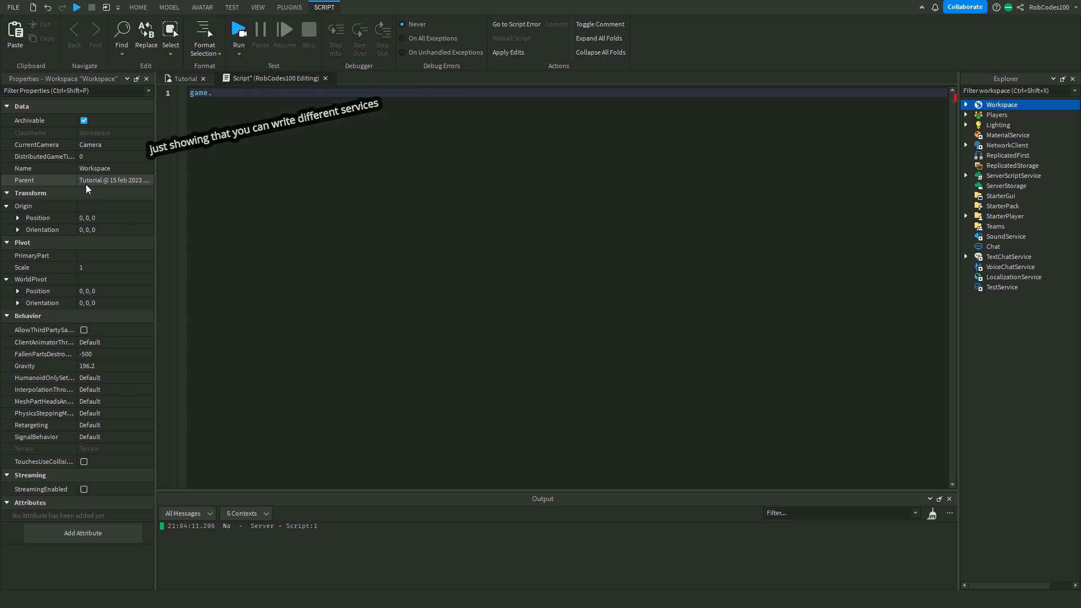
Extend the script line to game.Workspace.Model, showing the Workspace's children for reference
type("Wo")
key("Tab")
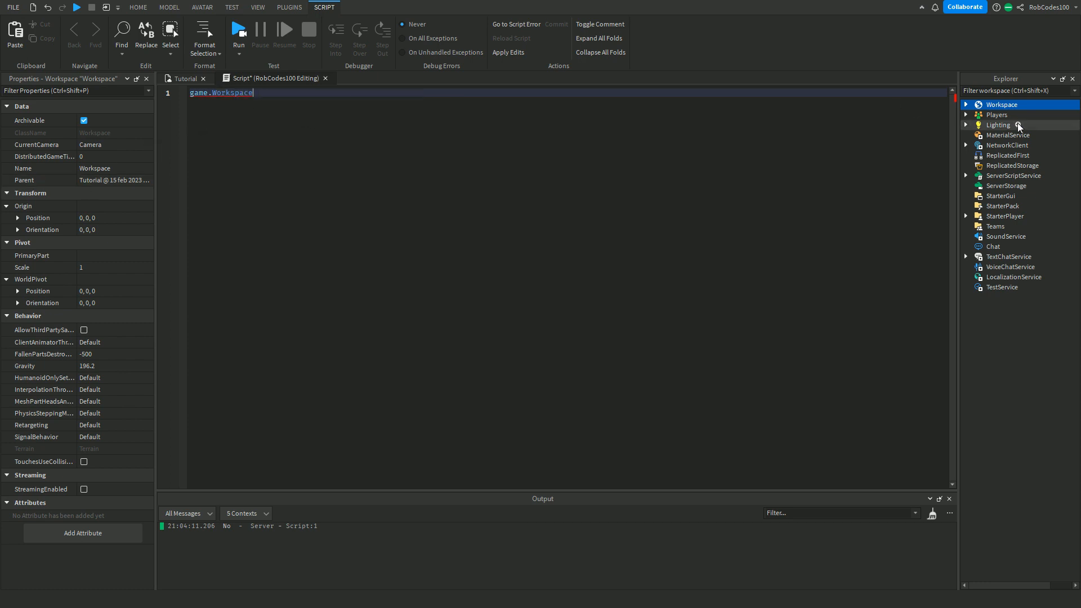
left_click(966, 105)
left_click(290, 91)
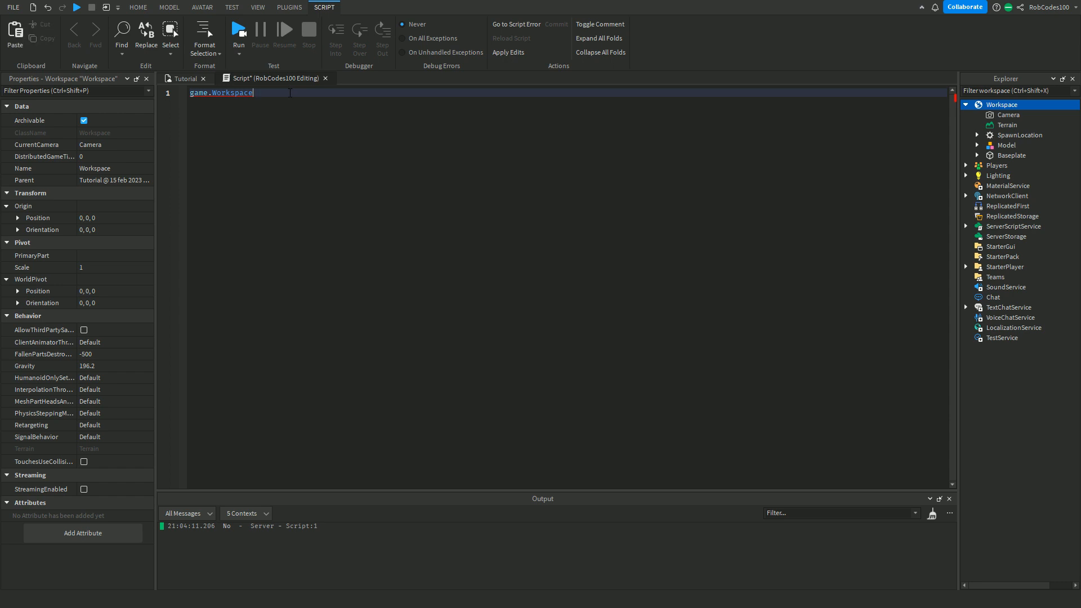
type(".M")
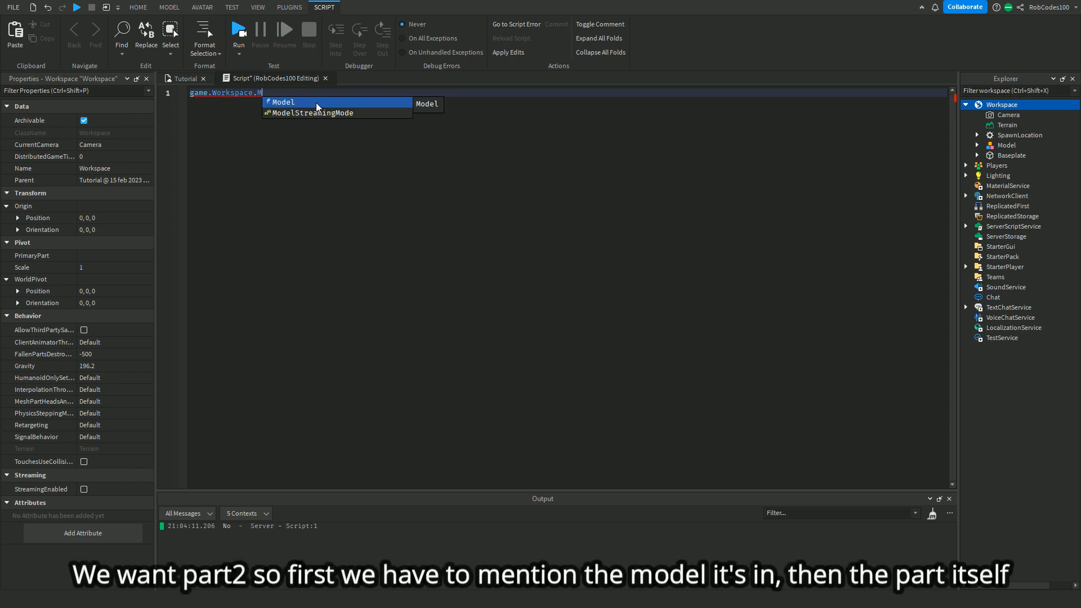
key("Tab")
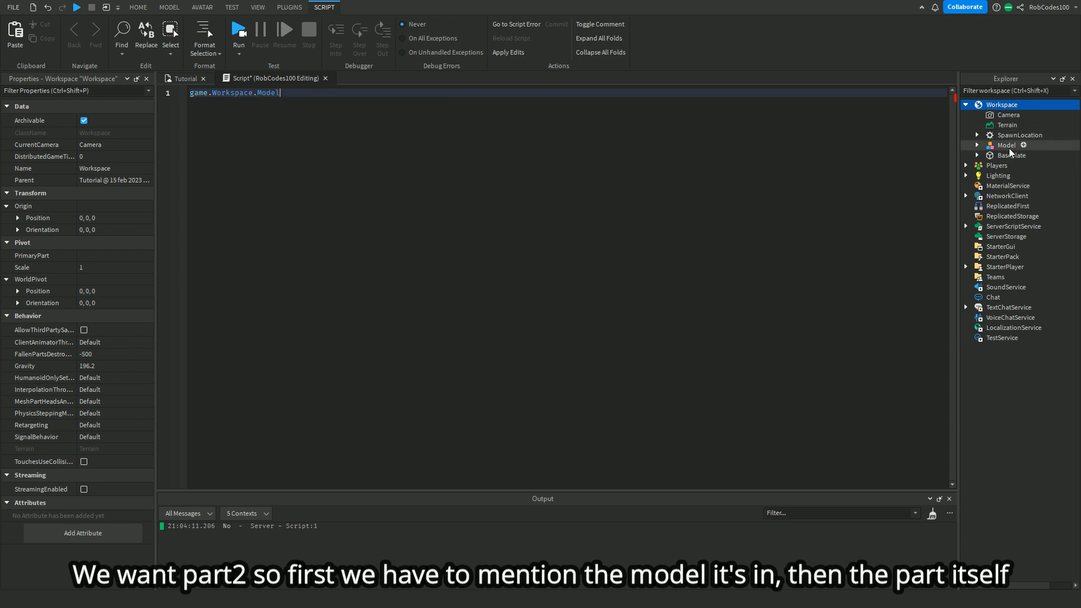
Expand the model to show its parts and extend the script line to game.Workspace.Model.Part2
left_click(978, 145)
left_click(340, 95)
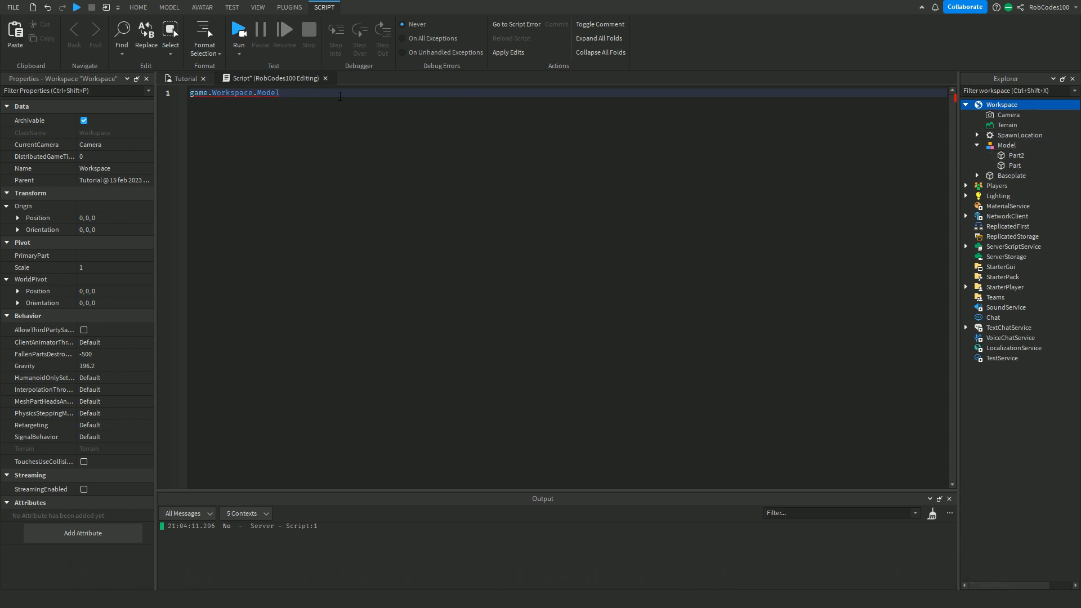
type(".P")
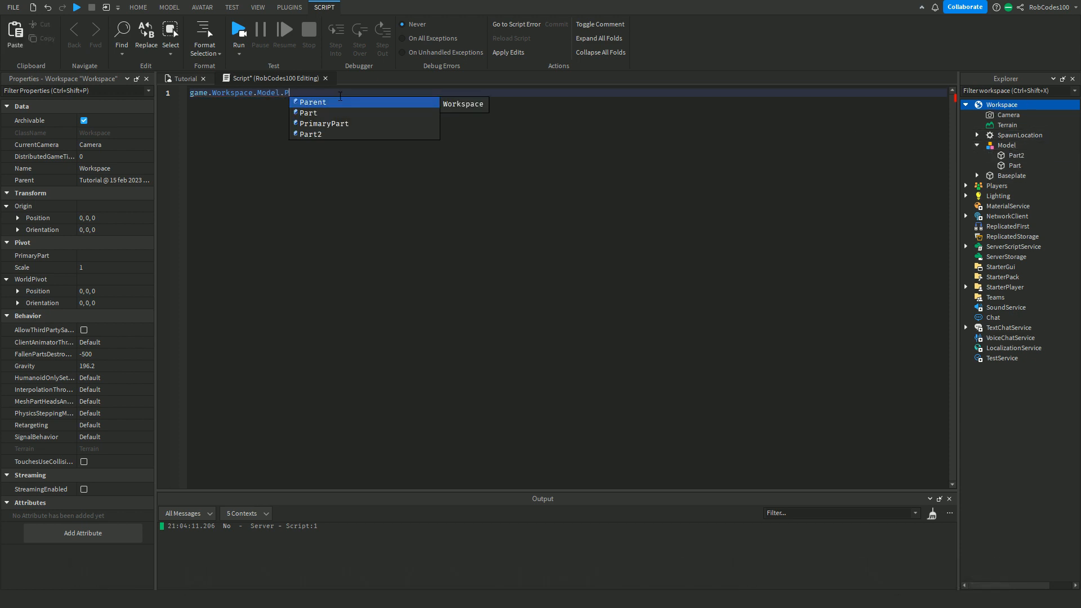
key("Down")
key("Down")
key("Down")
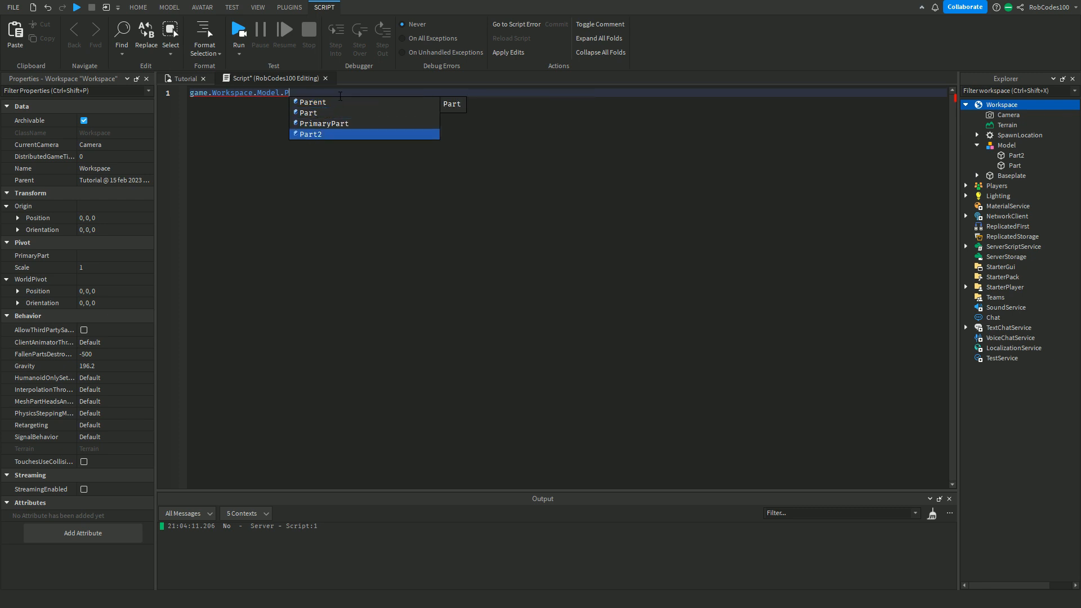
key("Tab")
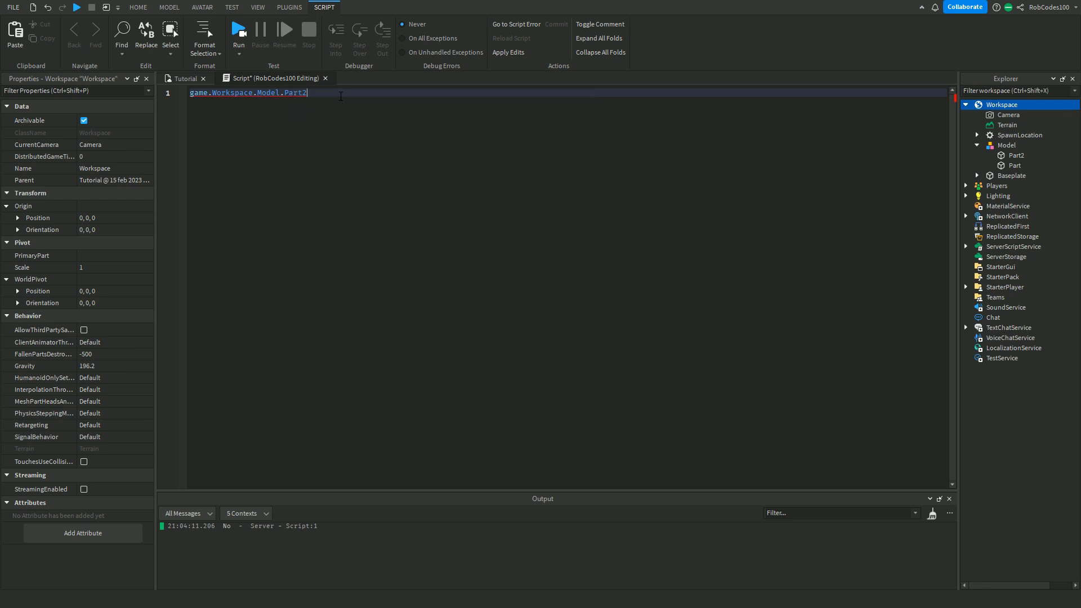
Show Part2's properties for reference and complete the script line as game.Workspace.Model.Part2.Transparency = 0.5
left_click(1016, 156)
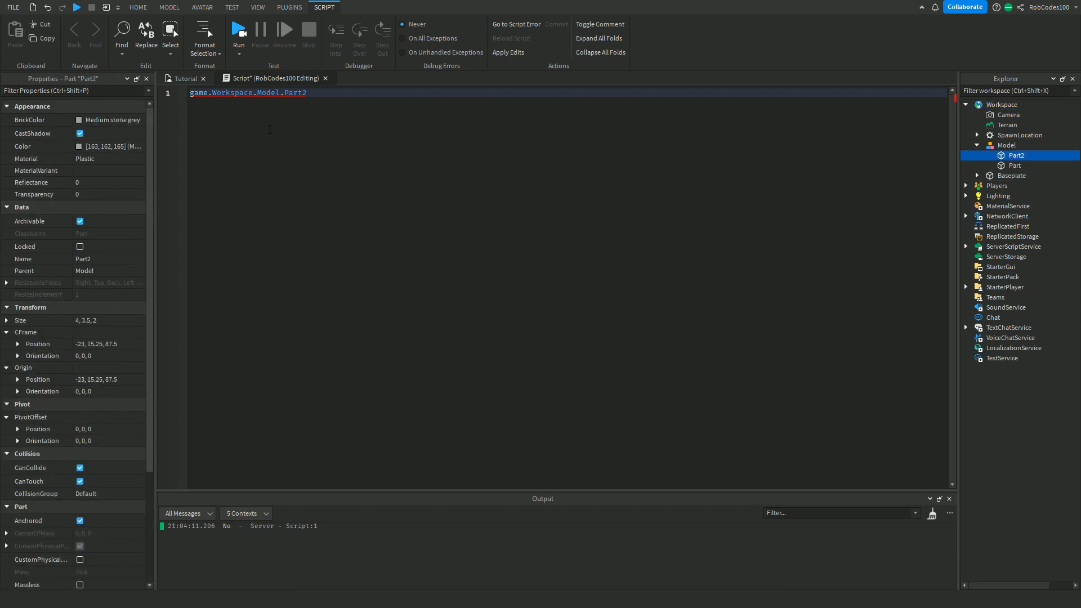
left_click(357, 93)
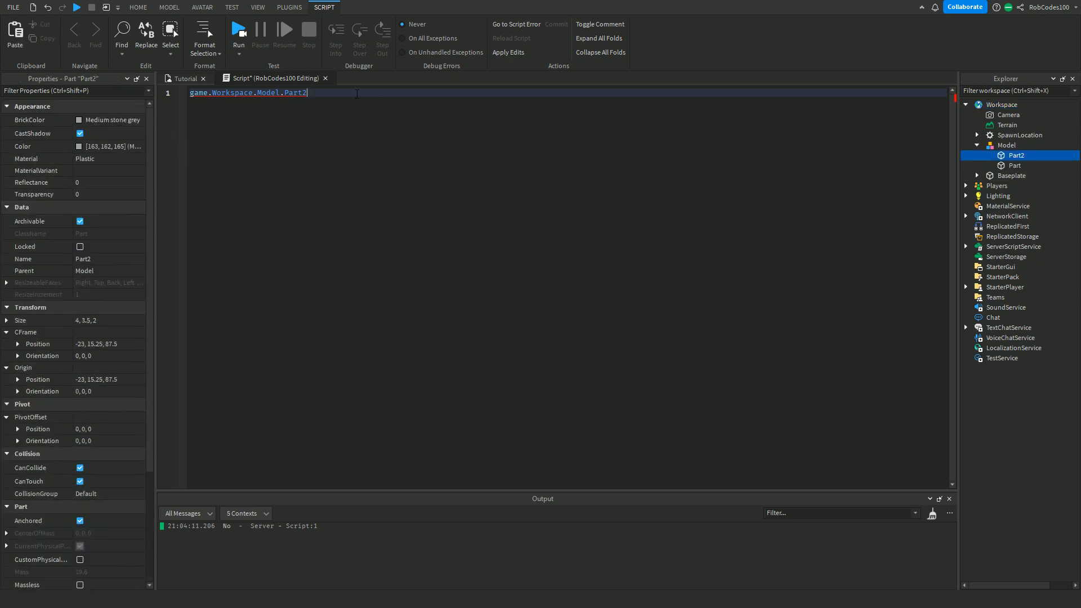
left_click(120, 195)
left_click(119, 193)
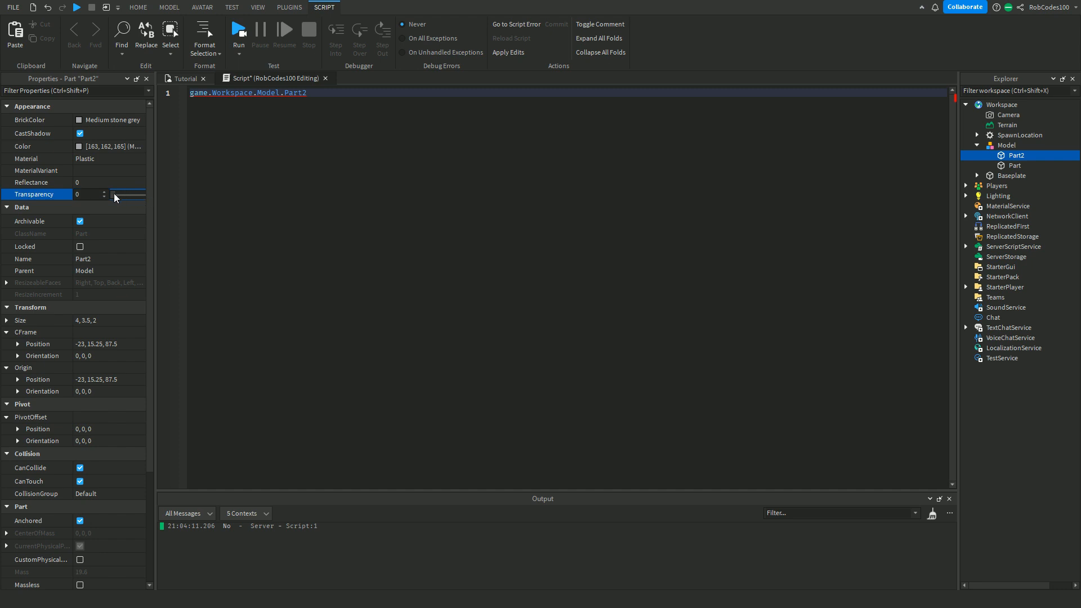
left_click(317, 94)
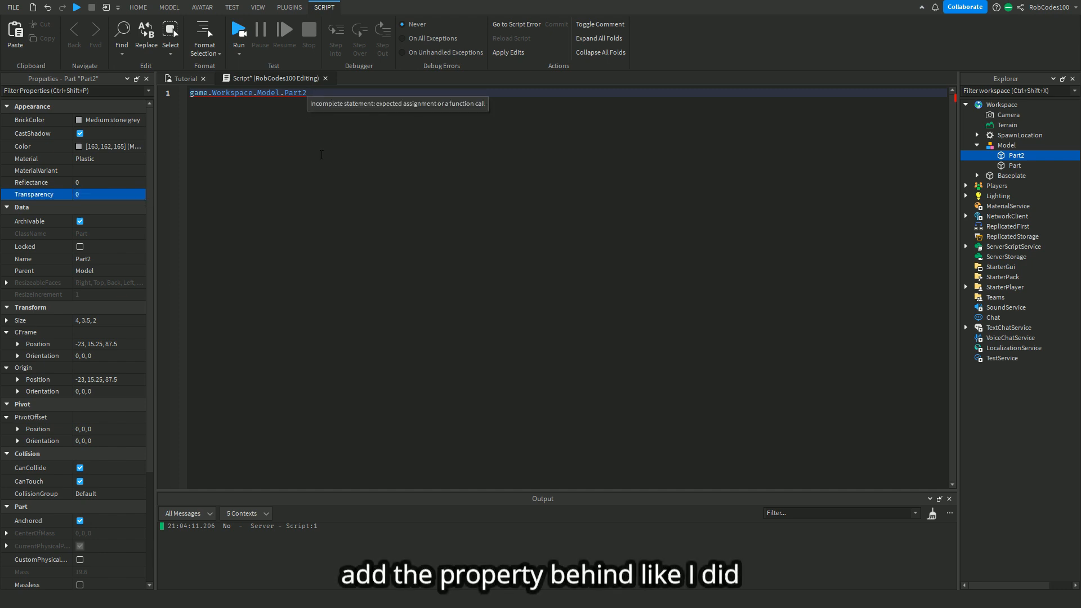
type(".Tr")
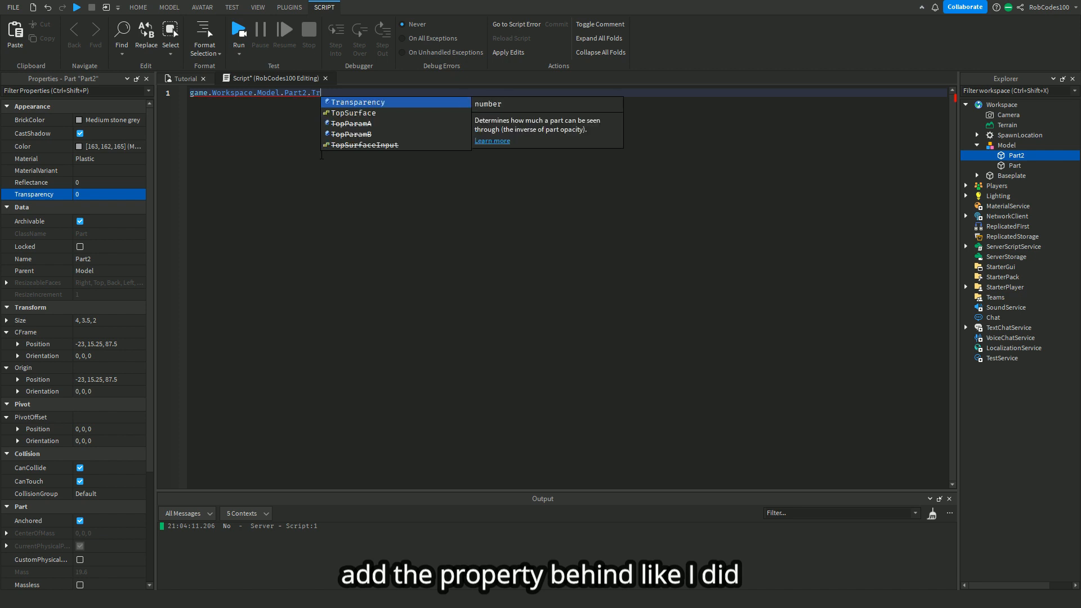
key("Tab")
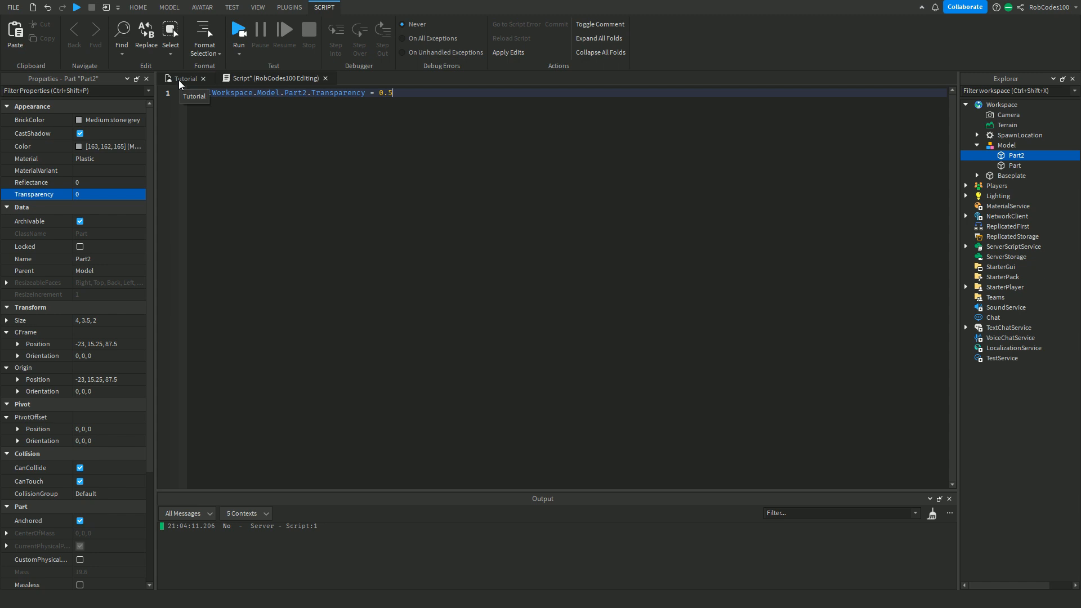
Run the game from the 3D view, inspect Part2's transparency up close, and stop the test
left_click(90, 194)
mouse_move(129, 195)
left_mouse_down()
mouse_move(145, 197)
mouse_move(126, 197)
left_mouse_up()
left_click(181, 78)
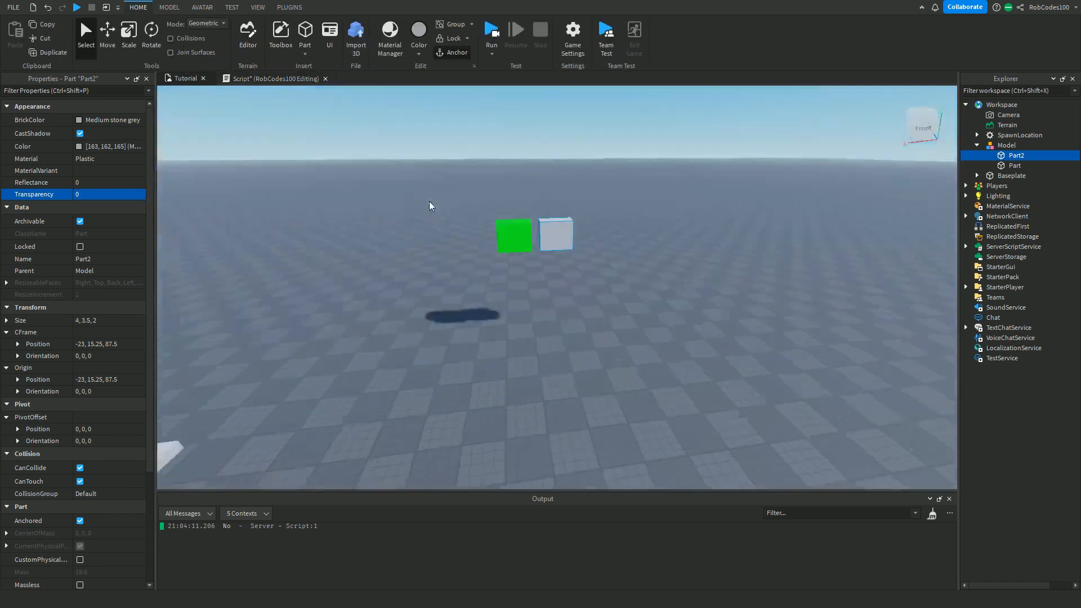
right_click_drag(430, 201, 430, 204)
key("w")
left_click(490, 29)
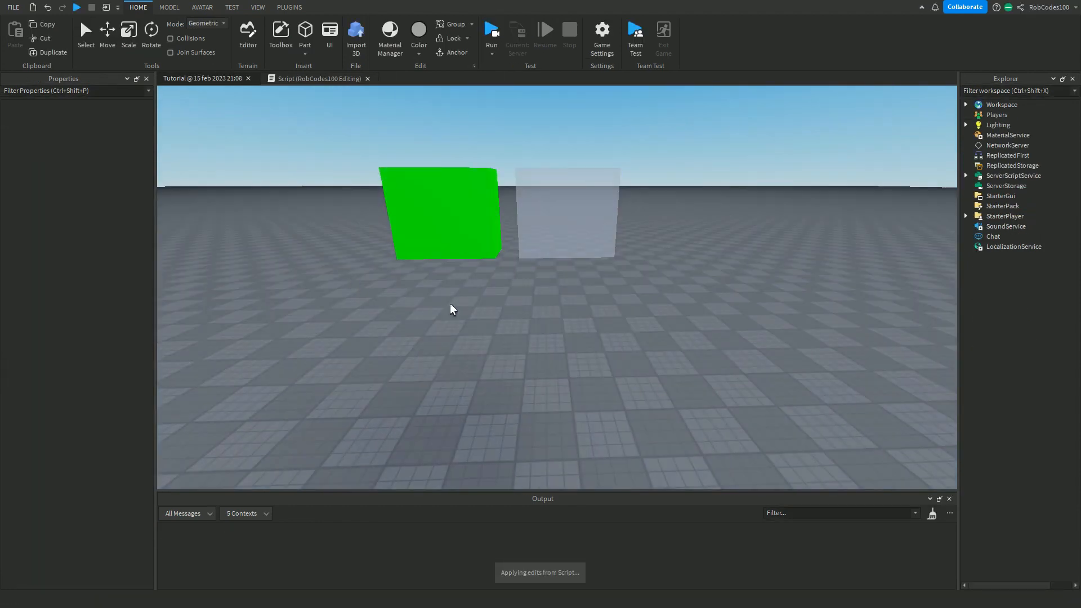
key("w")
right_click_drag(640, 297, 623, 282)
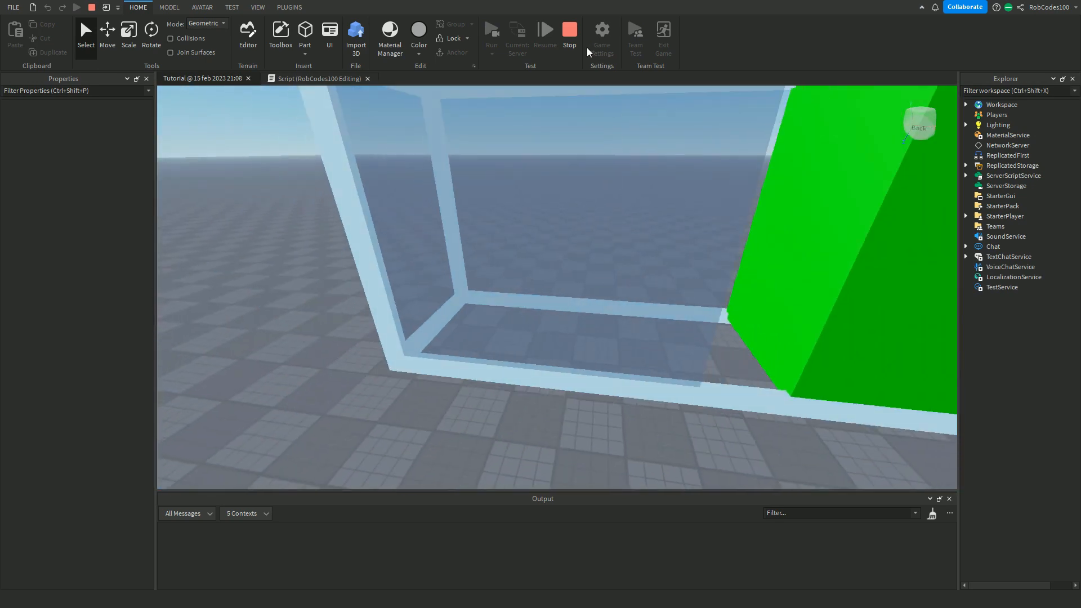
left_click(569, 31)
Return to the script and insert a wait() call on a new line above the Transparency line
right_click_drag(287, 93, 287, 93)
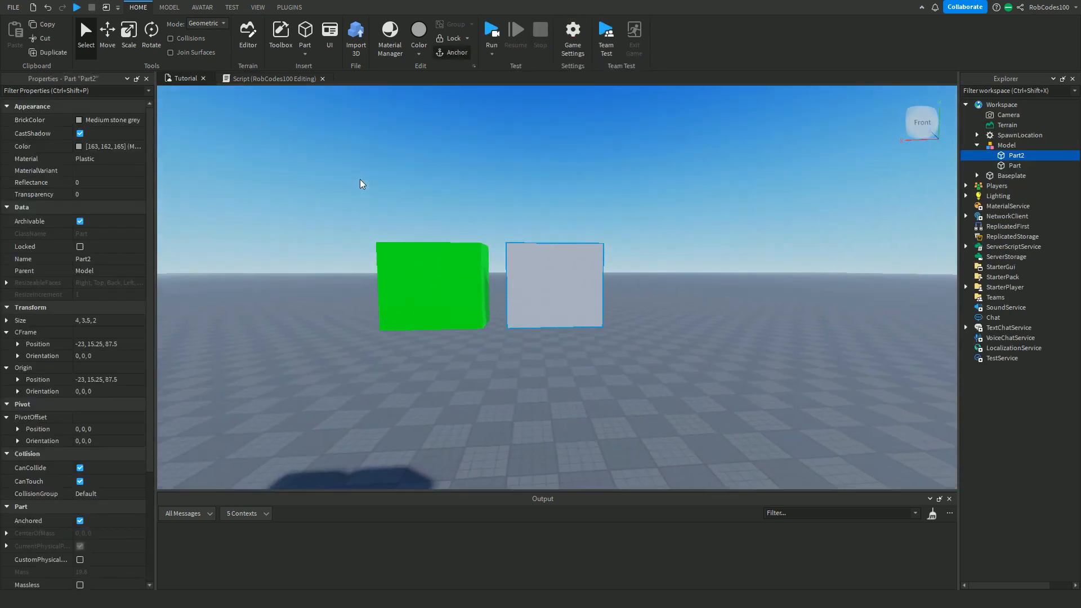
scroll(286, 93, "up", 4)
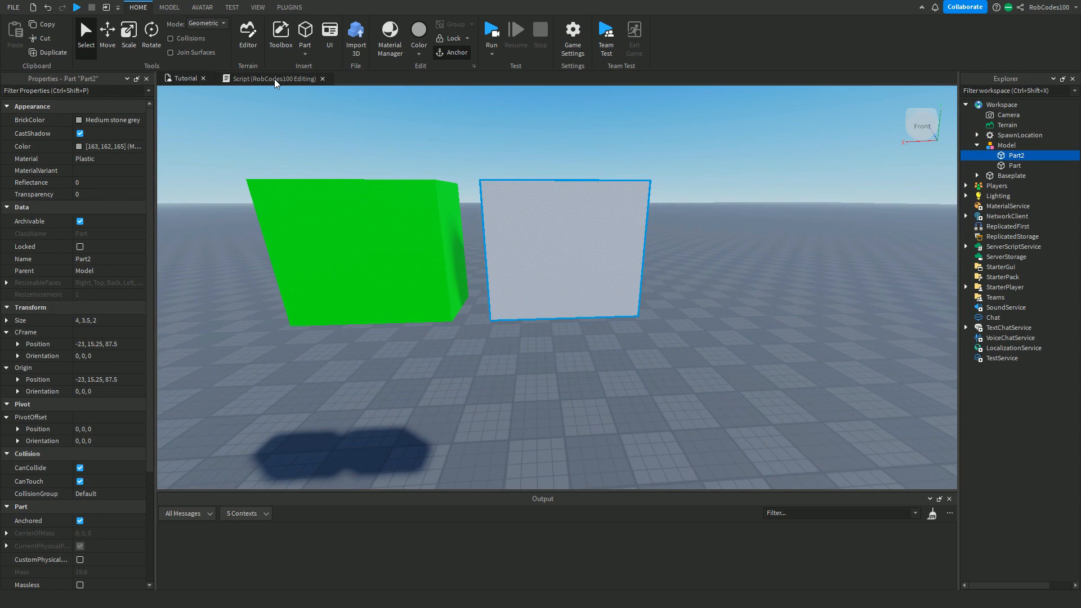
right_click_drag(398, 162, 398, 156)
left_click(239, 78)
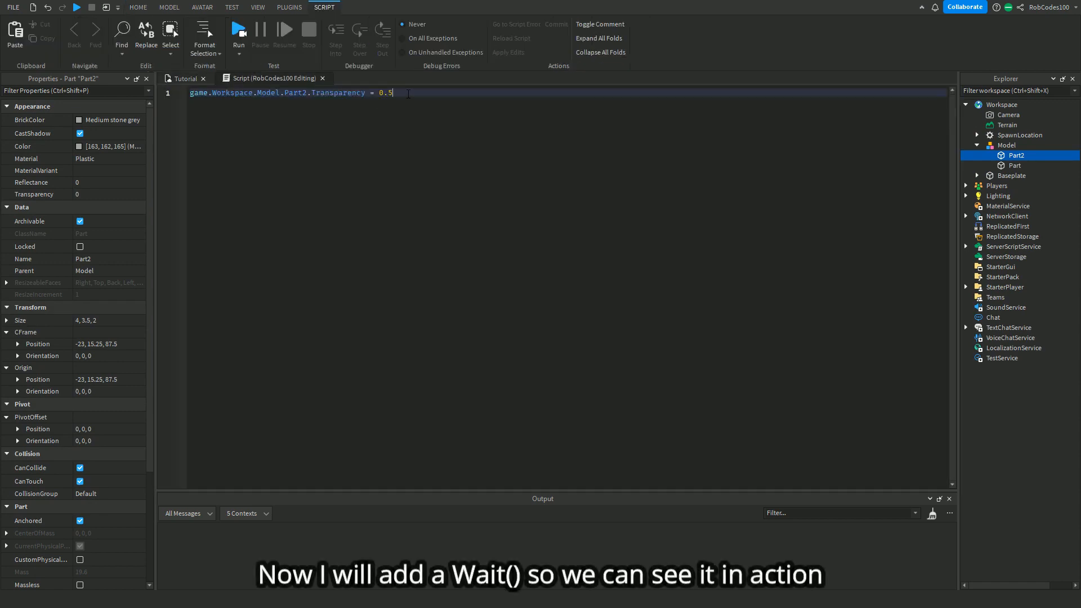
double_click(201, 94)
left_click(194, 96)
key("Return")
key("Return")
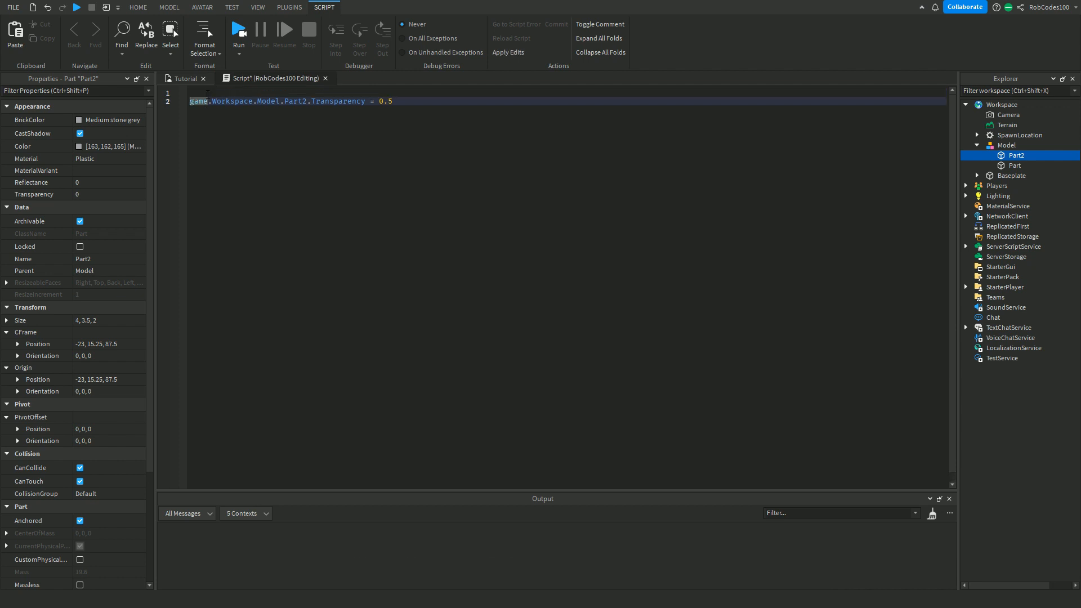
key("Up")
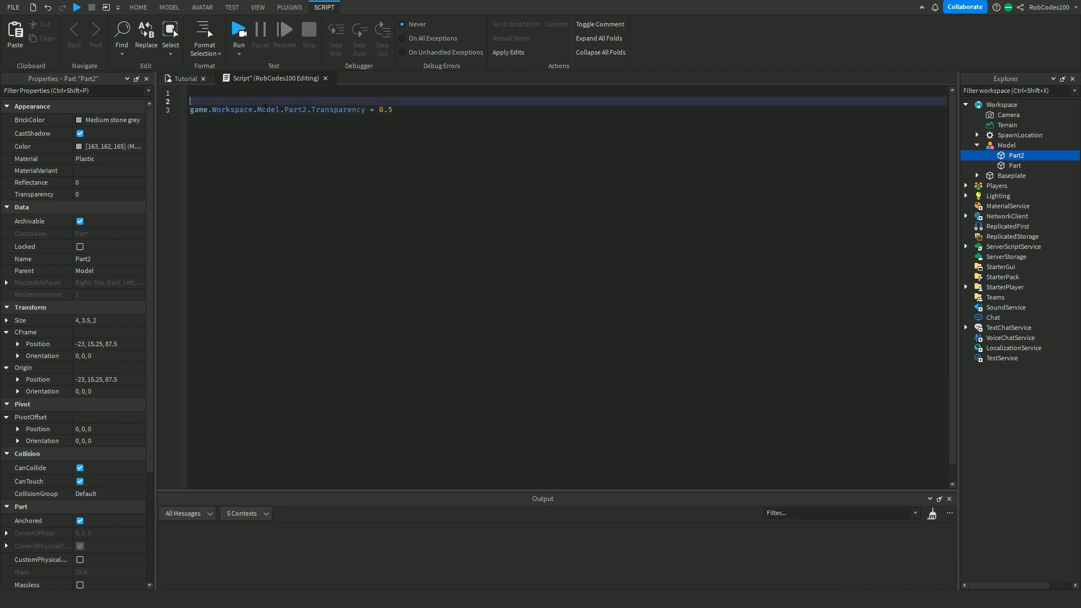
type("wait()")
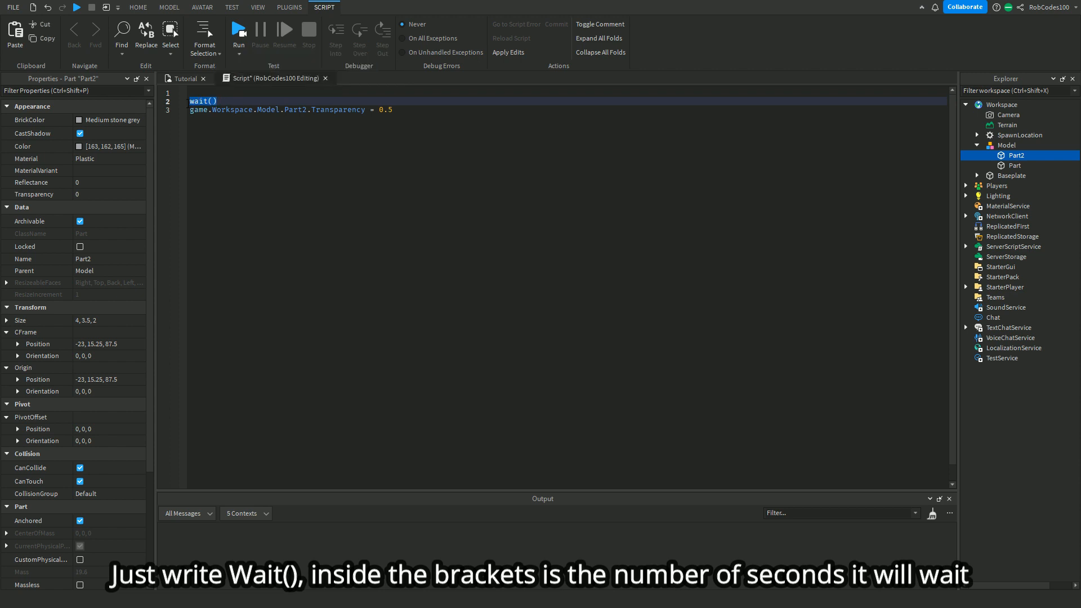
Set the wait call's duration to 2 seconds
type("10")
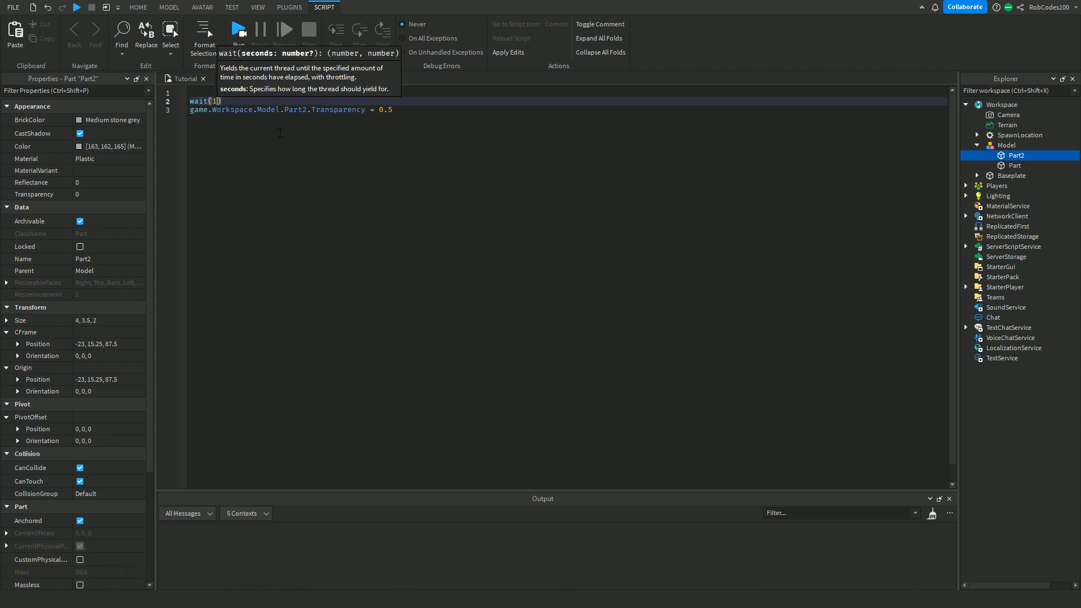
key("BackSpace")
key("BackSpace")
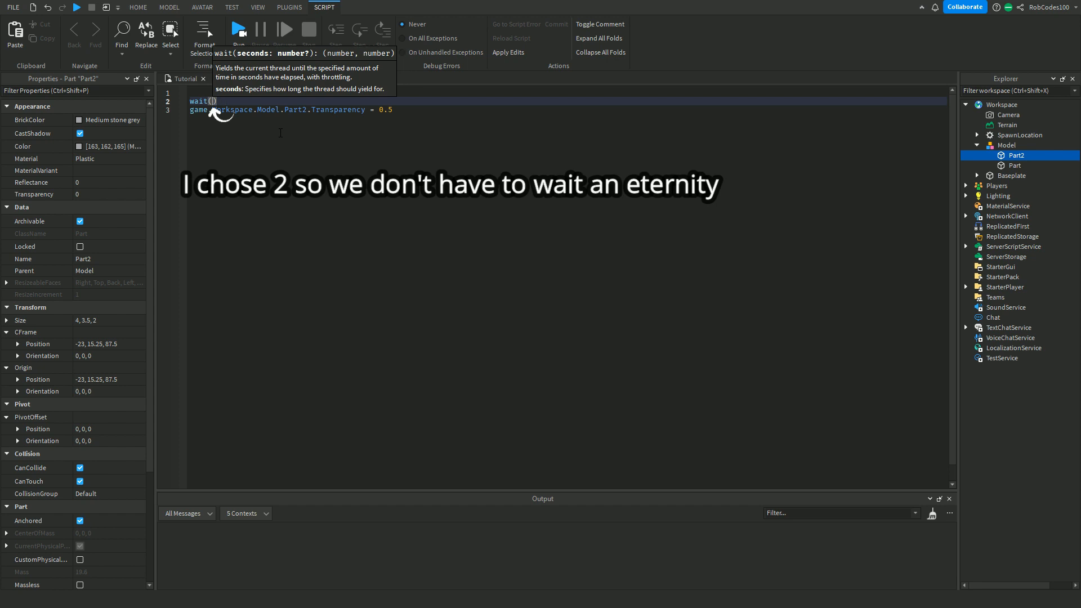
type("2")
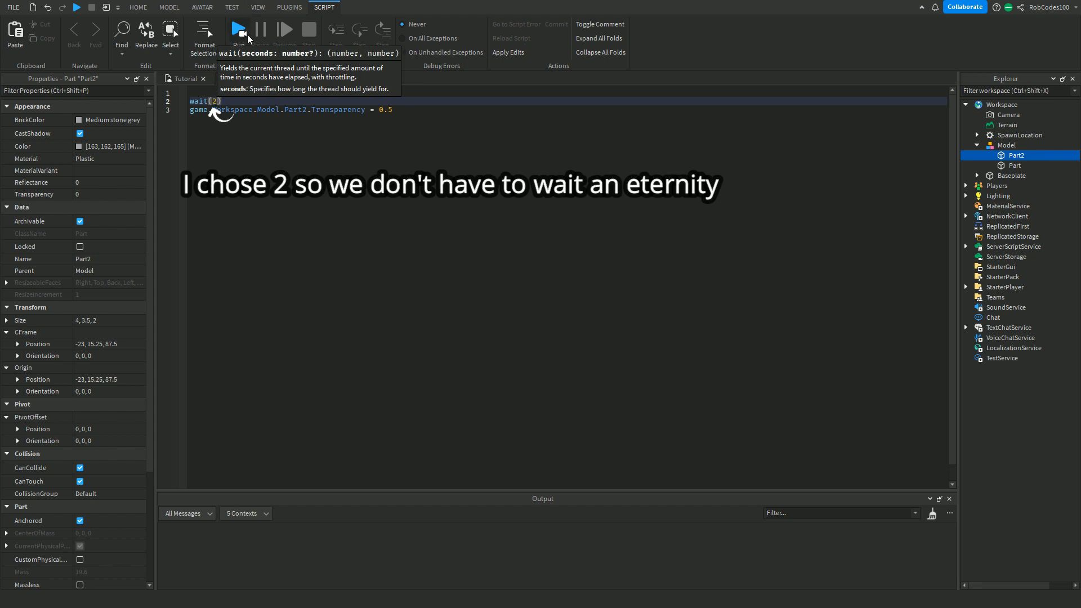
Run the game again, watch Part2 for the delayed transparency change, and stop the test
left_click(247, 35)
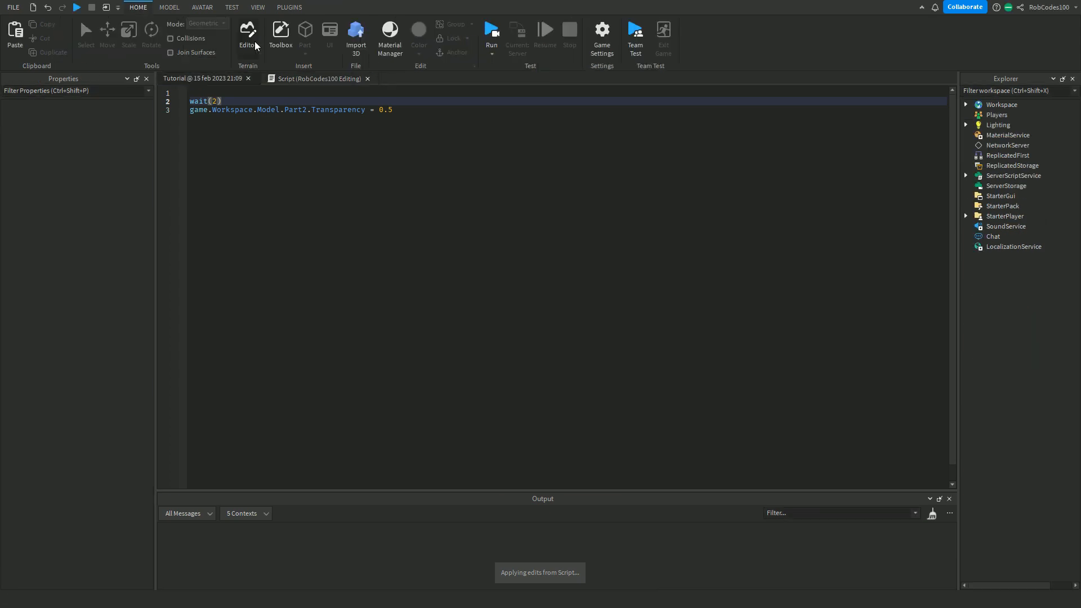
scroll(678, 227, "up", 5)
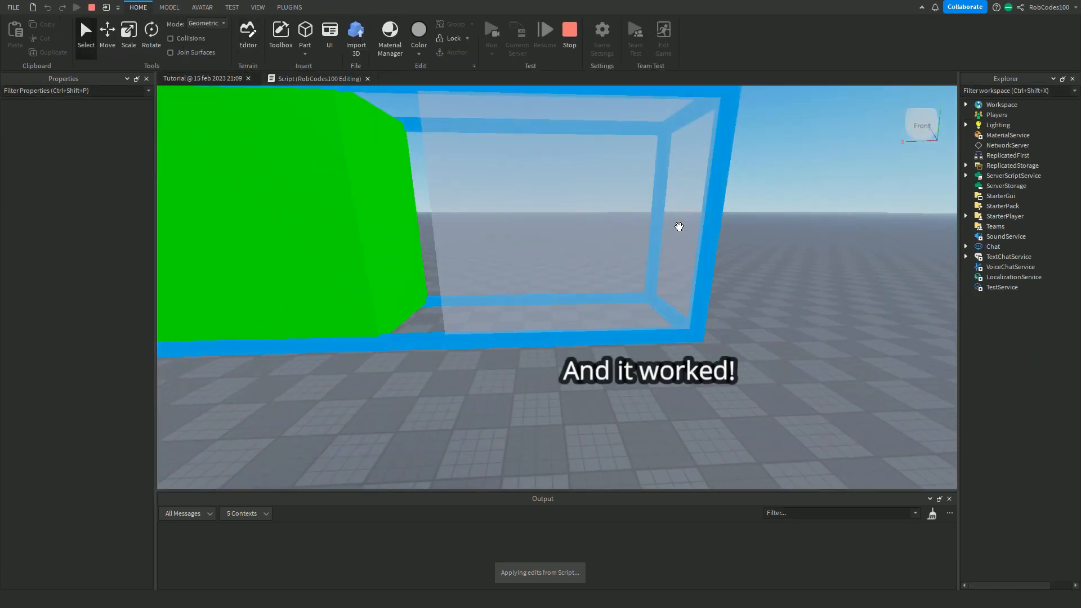
scroll(468, 246, "down", 10)
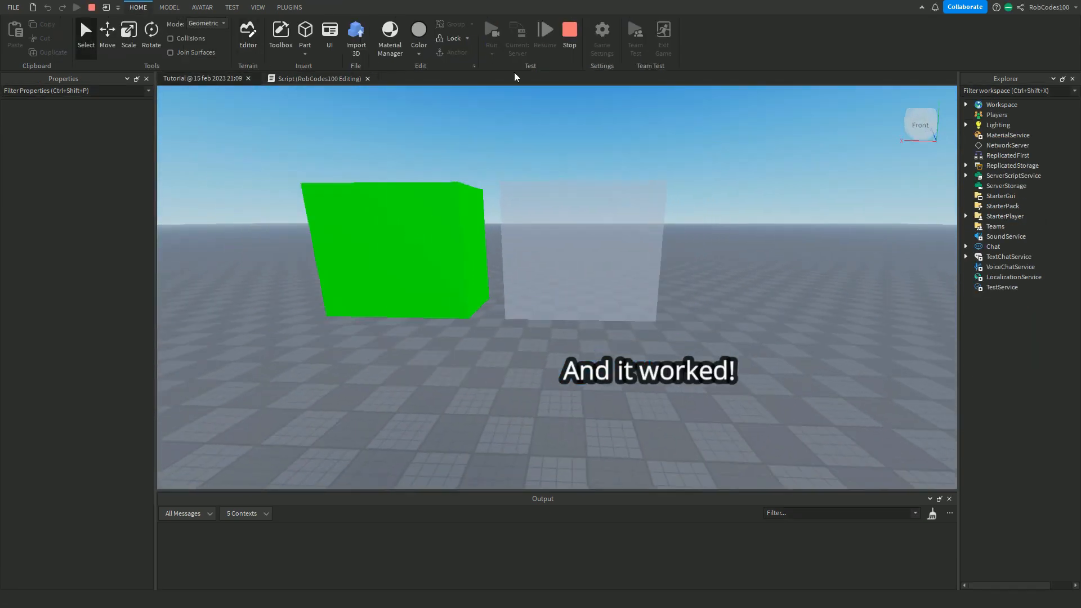
left_click(569, 40)
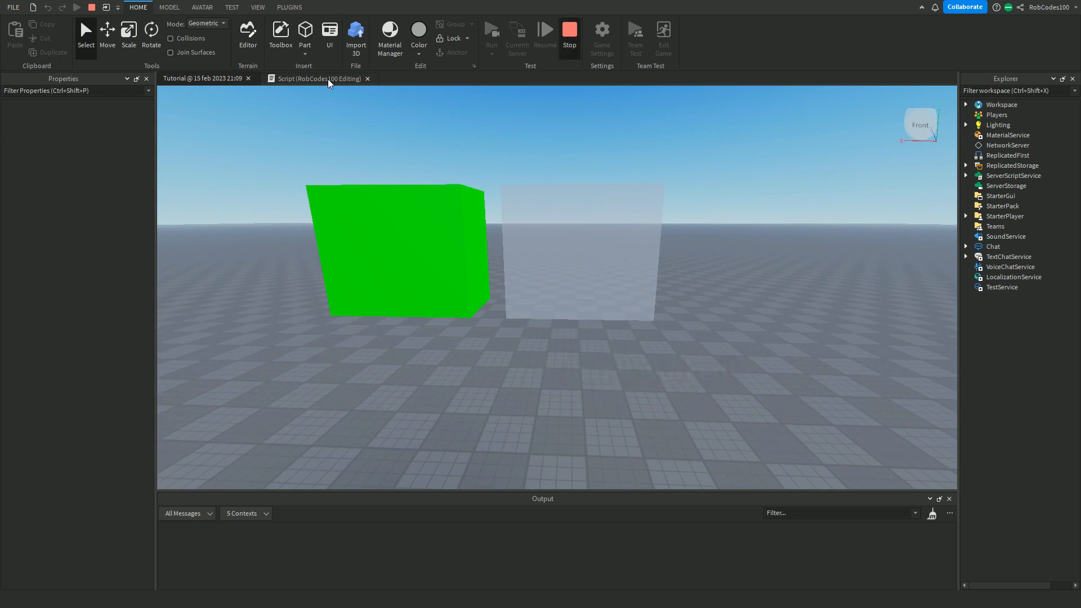
Delete the script's blank first line and replace the Transparency assignment on Part2 with BrickColor = BrickColor.new("")
left_click(220, 94)
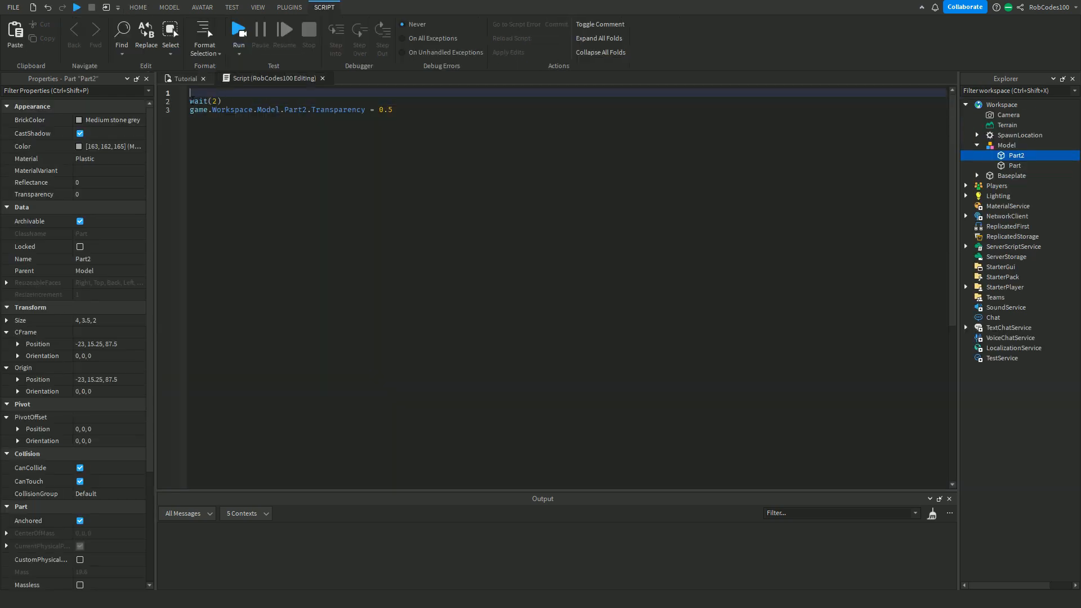
key("Delete")
left_click(409, 101)
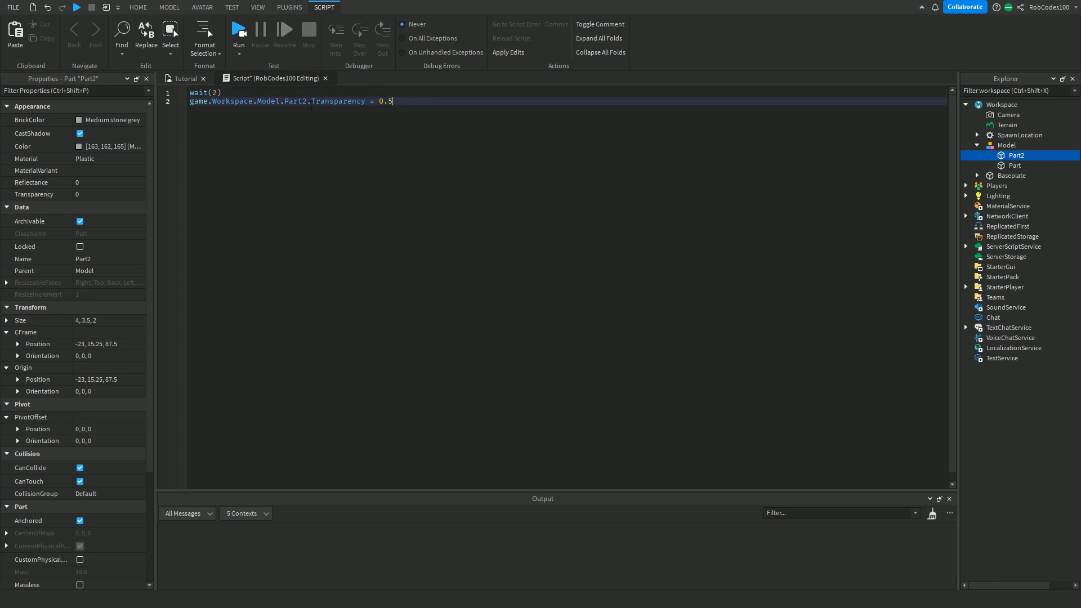
key("BackSpace")
type("BrickColor")
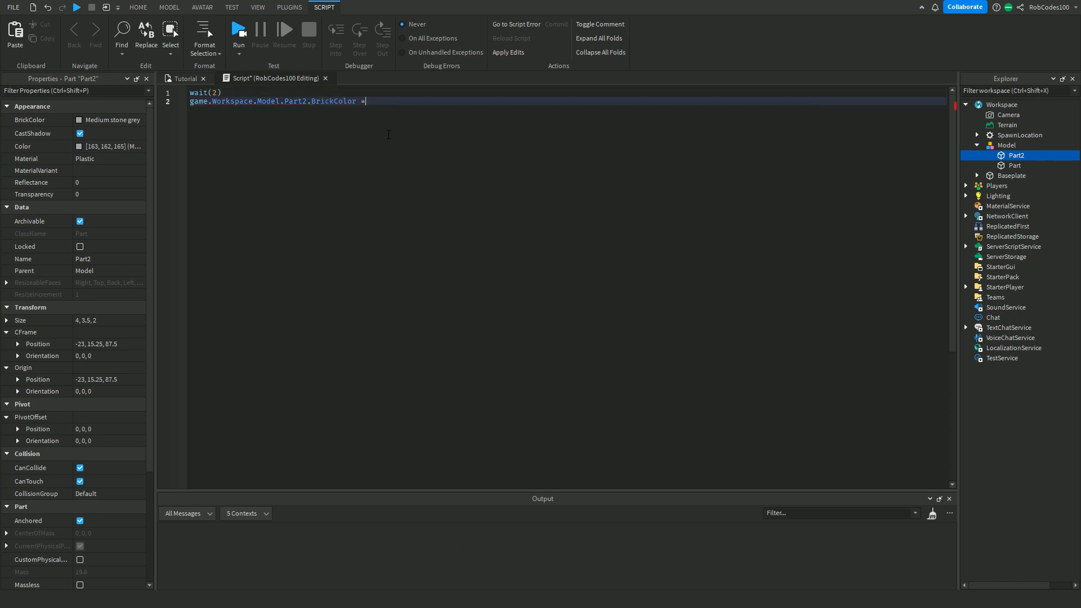
type(" = BrickColor.new(\"")
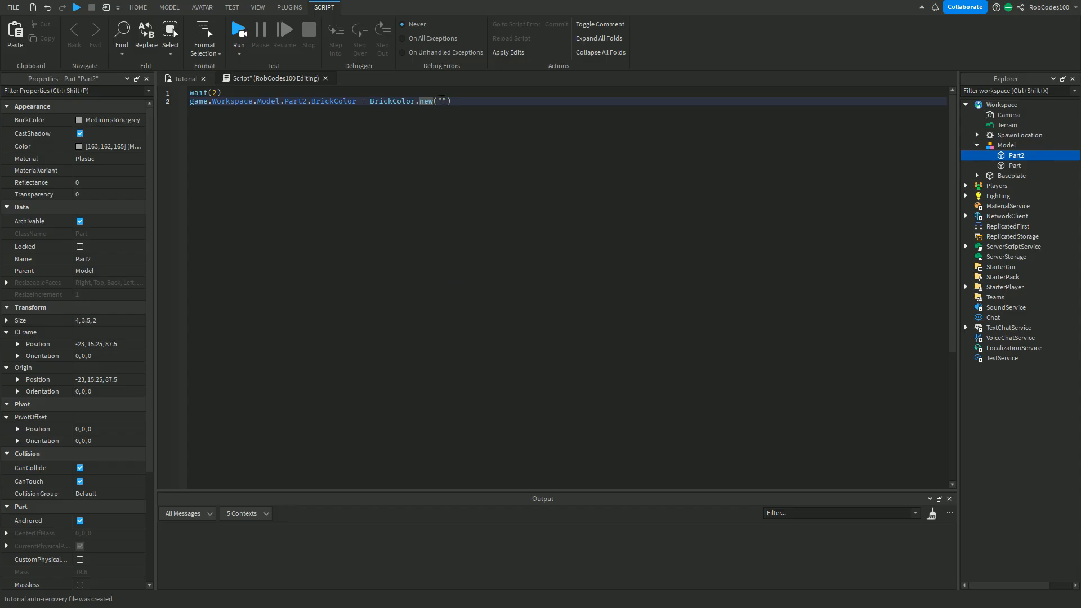
Look up color names in Part2's BrickColor palette and enter Cork as the BrickColor.new argument
left_click(662, 267)
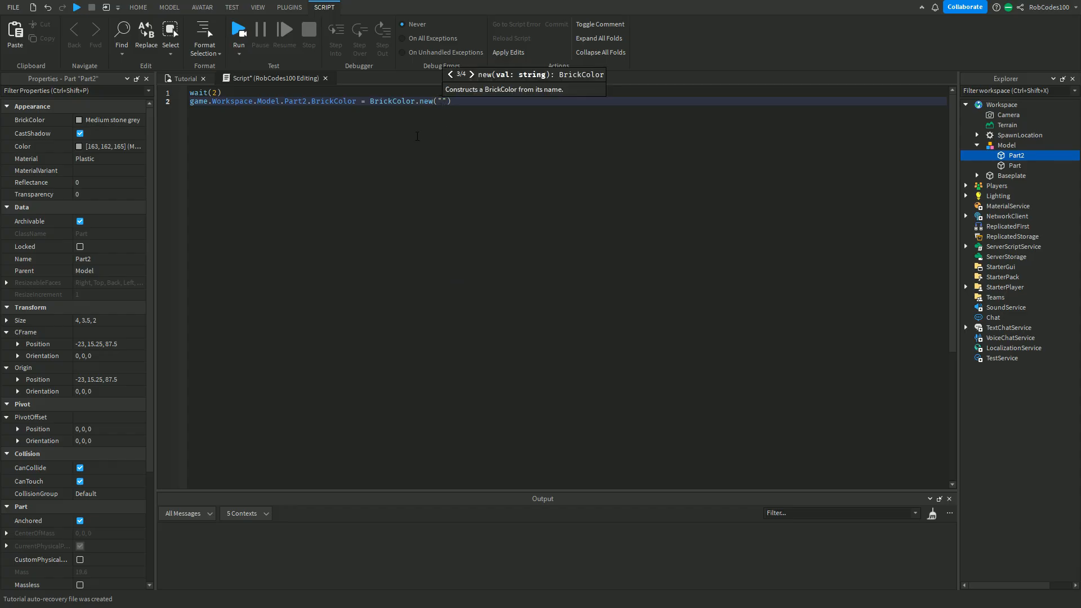
left_click(107, 120)
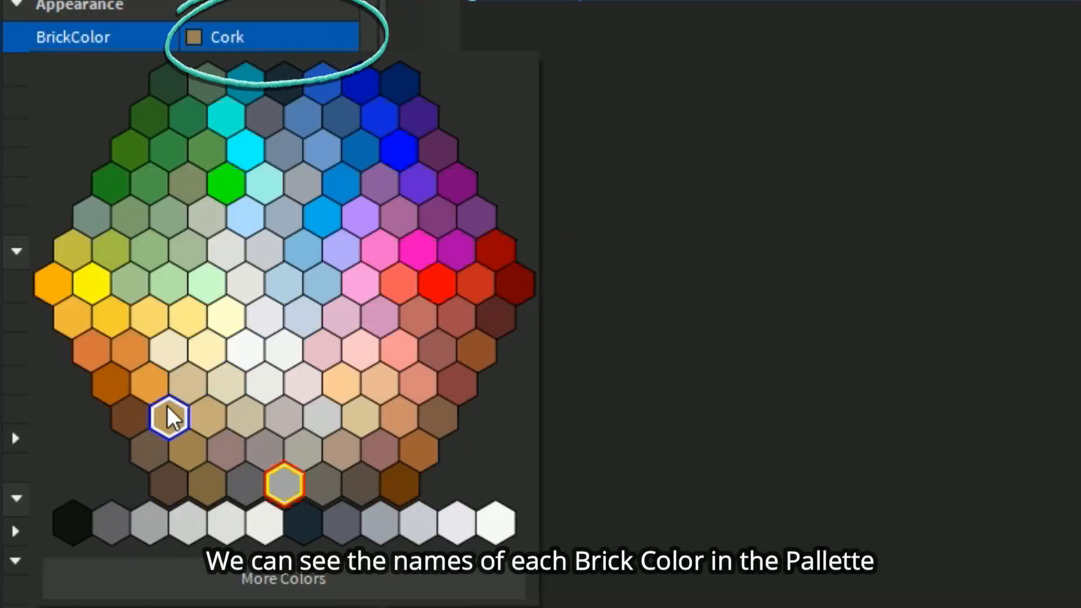
left_click(445, 101)
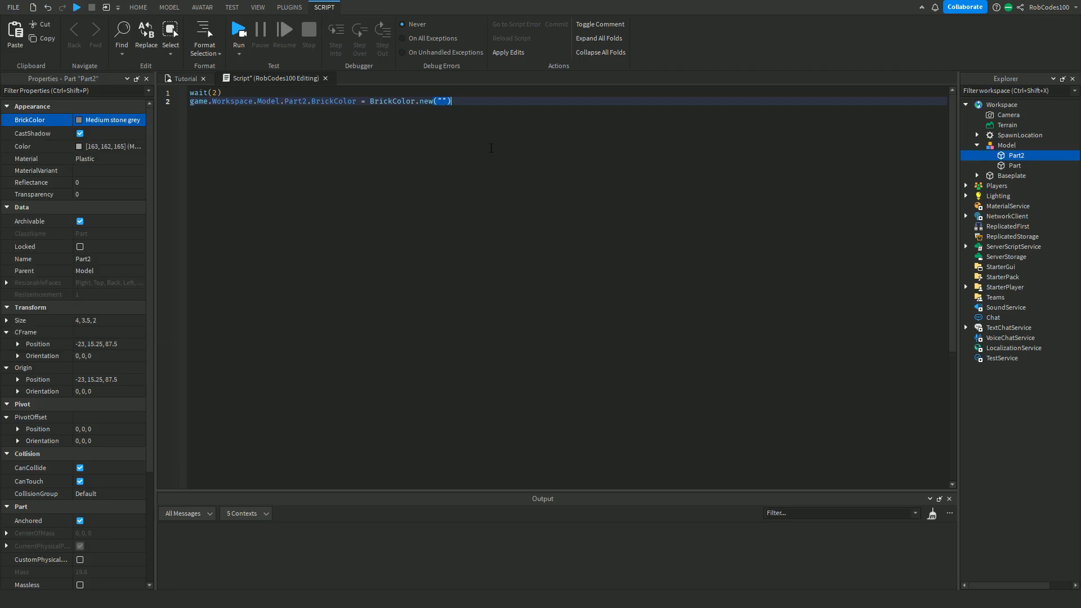
type("Co")
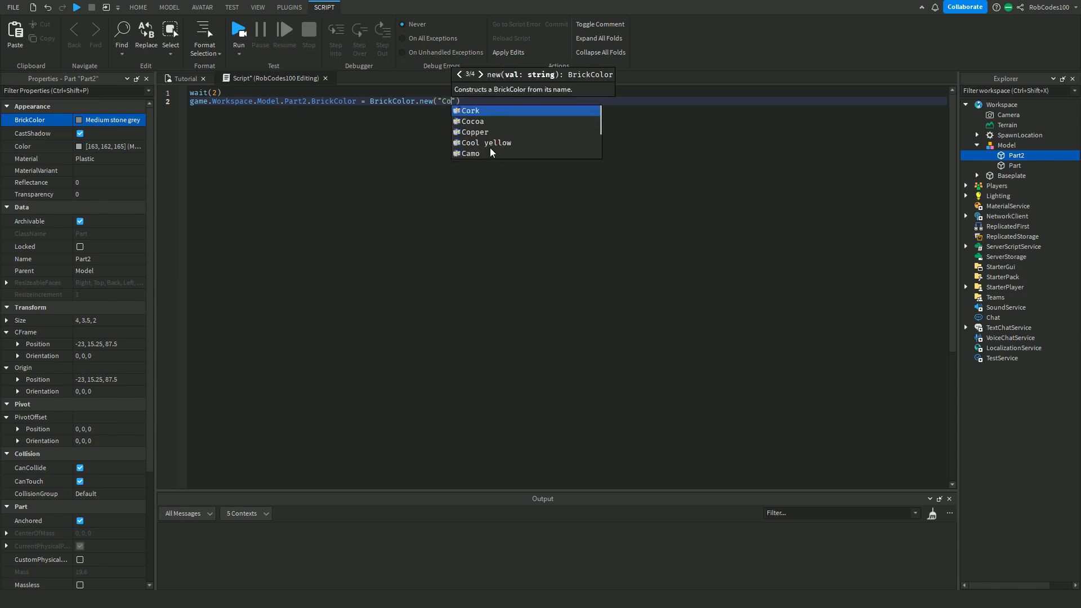
key("Tab")
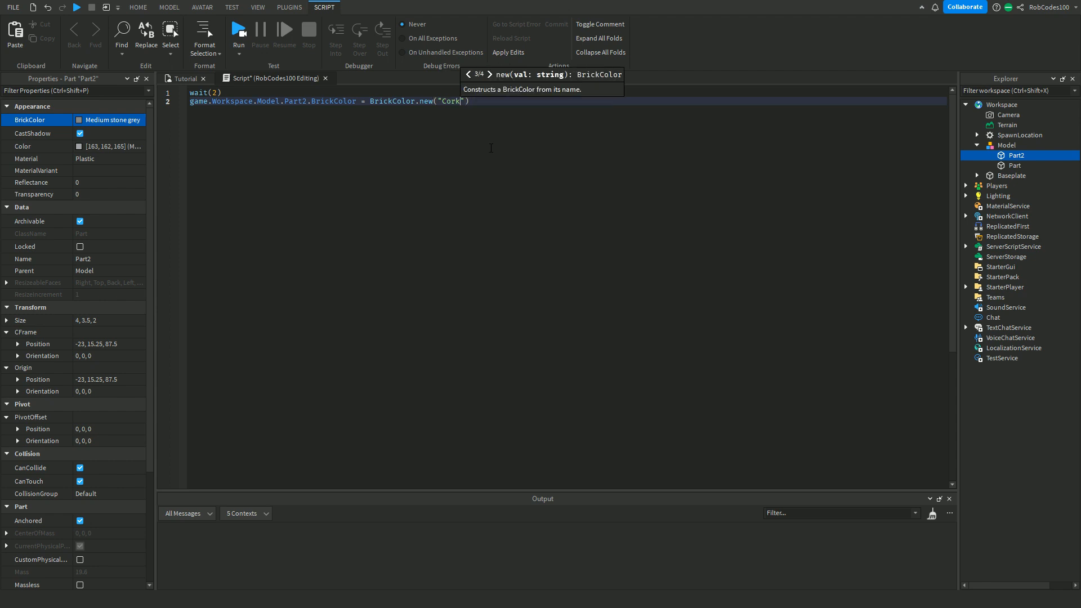
Run the game, move the view closer to watch Part2 for the delayed color change, and stop the test
left_click(238, 34)
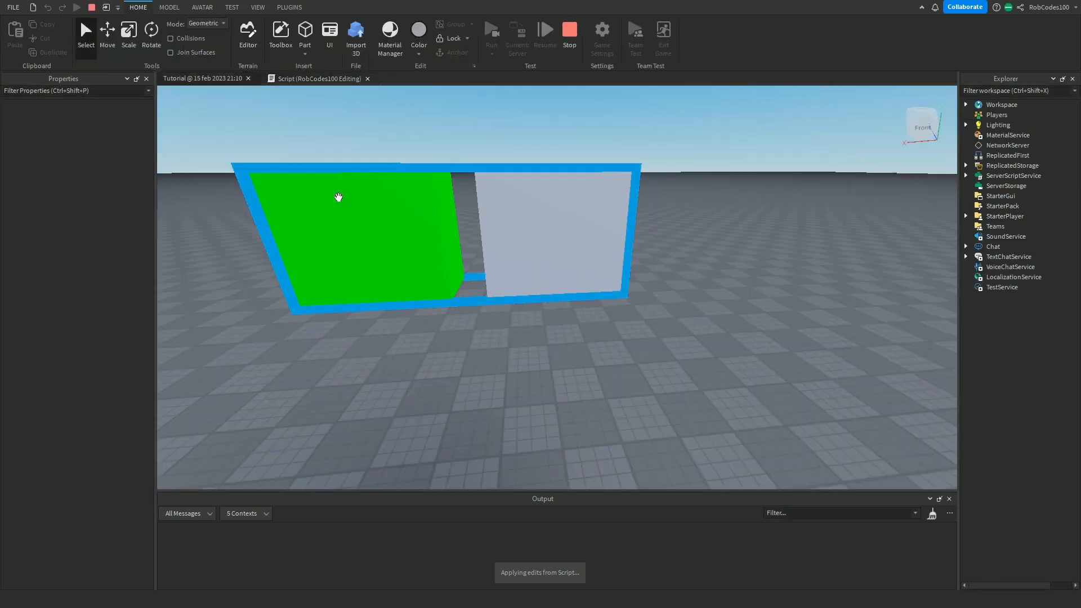
right_click_drag(739, 193, 739, 193)
key("w")
key("d")
key("d")
key("w")
key("a")
key("s")
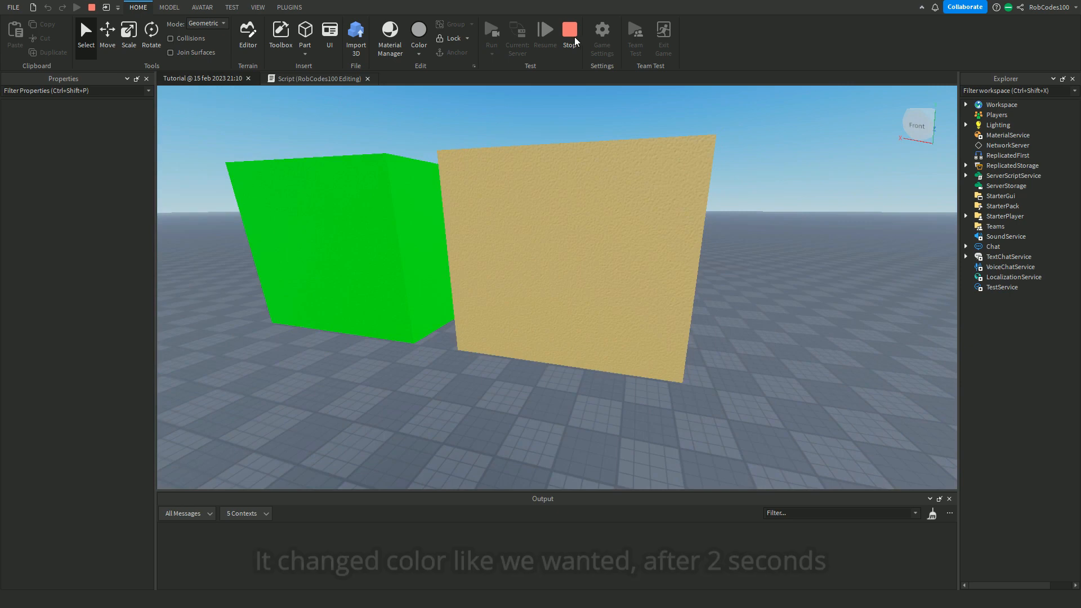
left_click(571, 37)
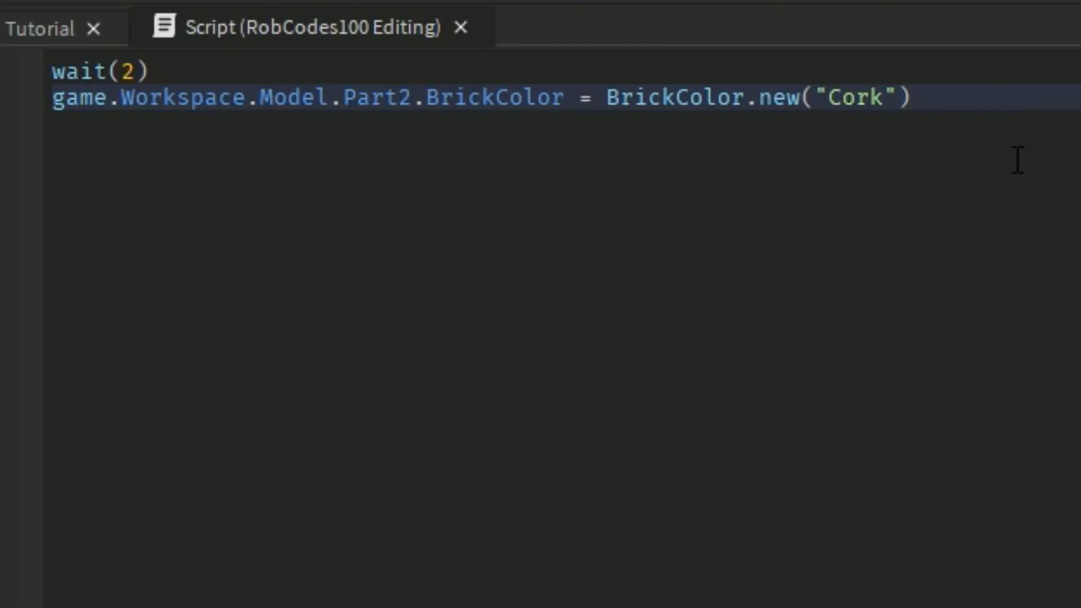
Add a script line below the BrickColor assignment that sets game.Workspace.Model.Part2.Transparency = 0.5
key("Return")
type("game.Wo")
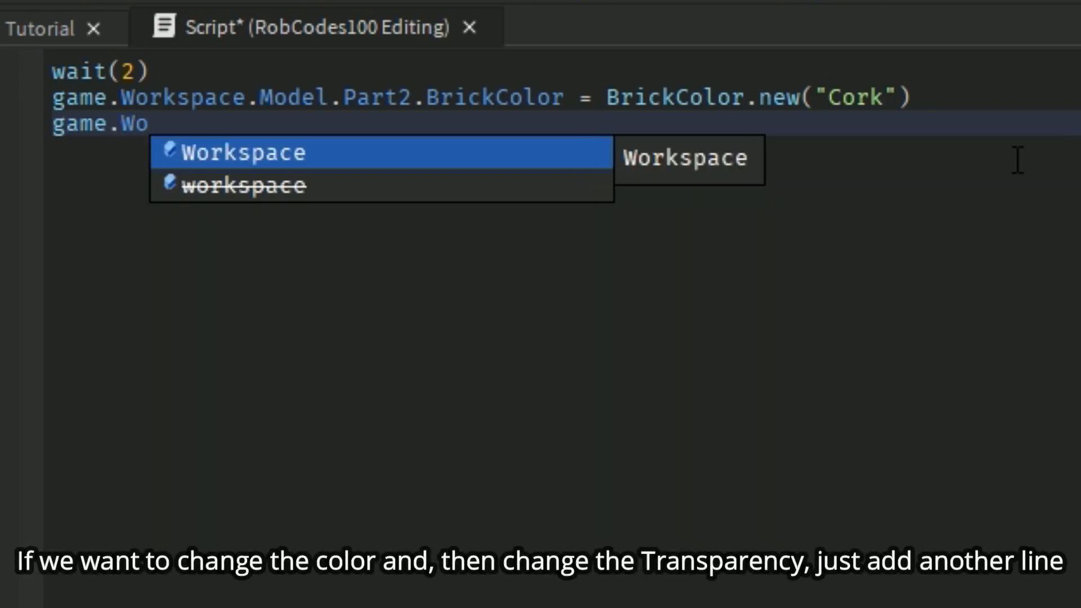
type("rkspace.Model.P")
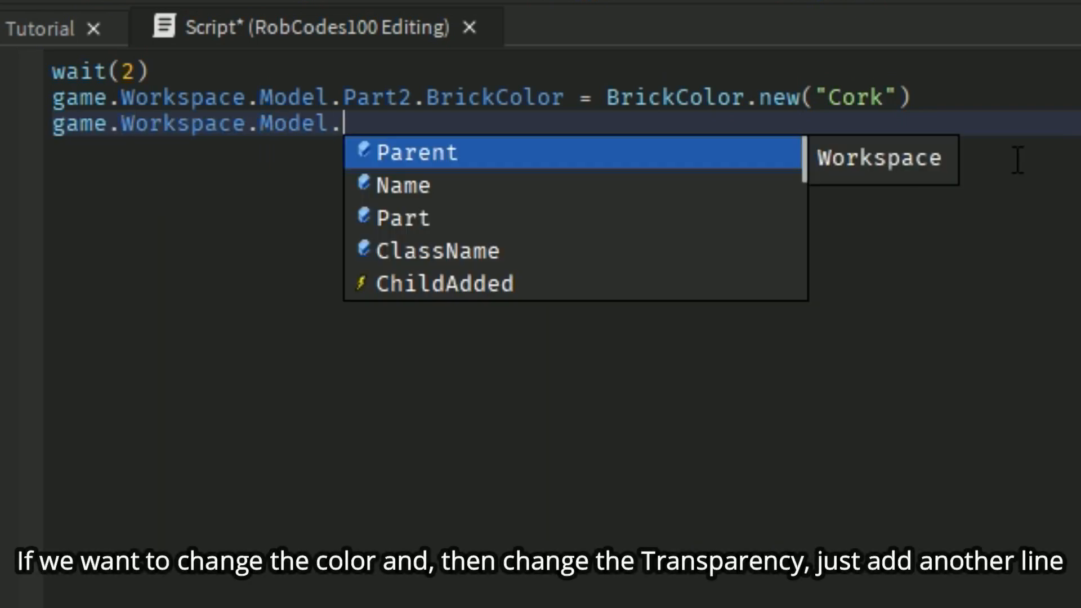
key("Down")
key("Down")
key("Down")
key("Return")
type(".B")
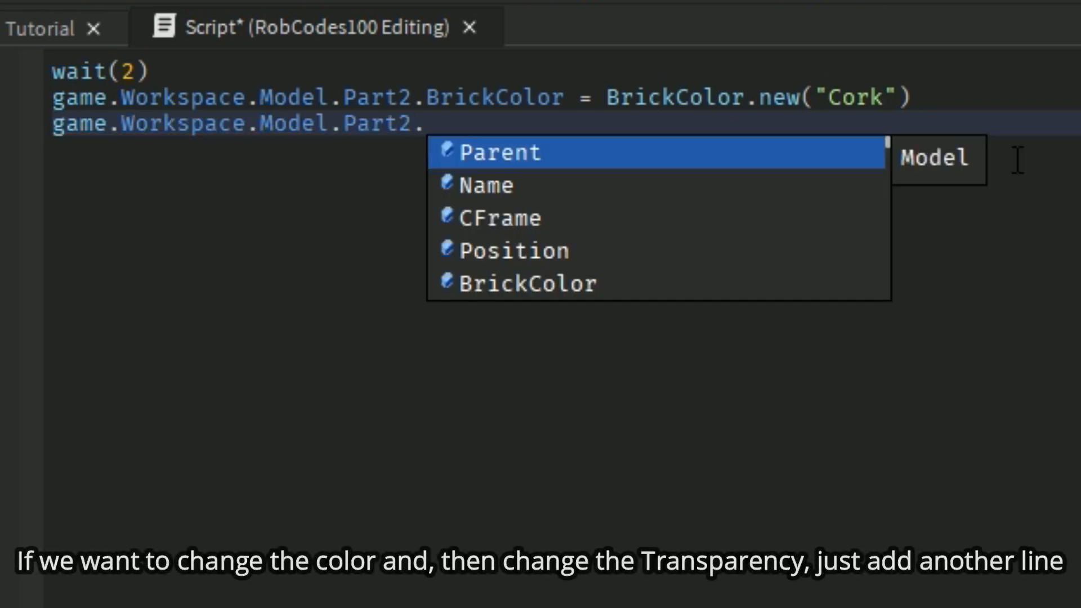
key("BackSpace")
type("Transparency")
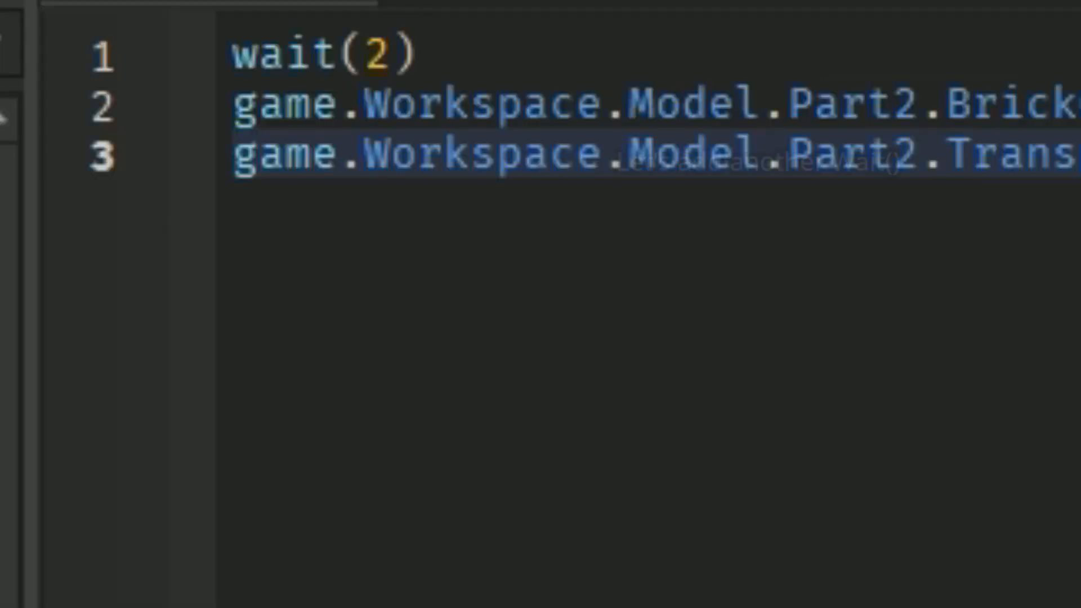
Insert wait(2) between the BrickColor and Transparency lines, and test the sequence with a game run that is stopped again
left_click(994, 99)
key("Return")
type("wa")
key("Tab")
type("(")
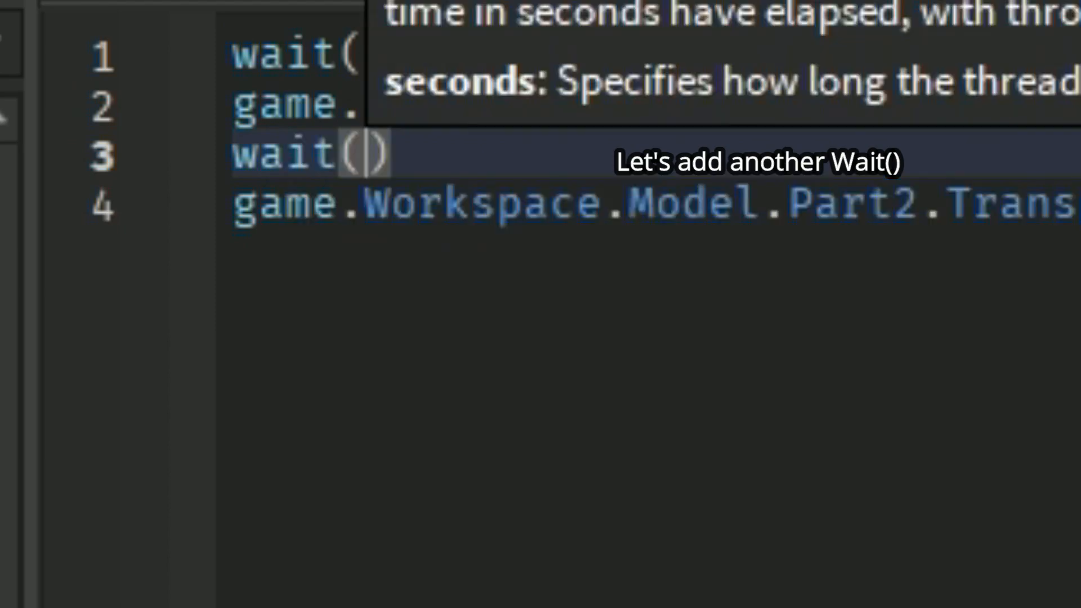
type("2")
key("F5")
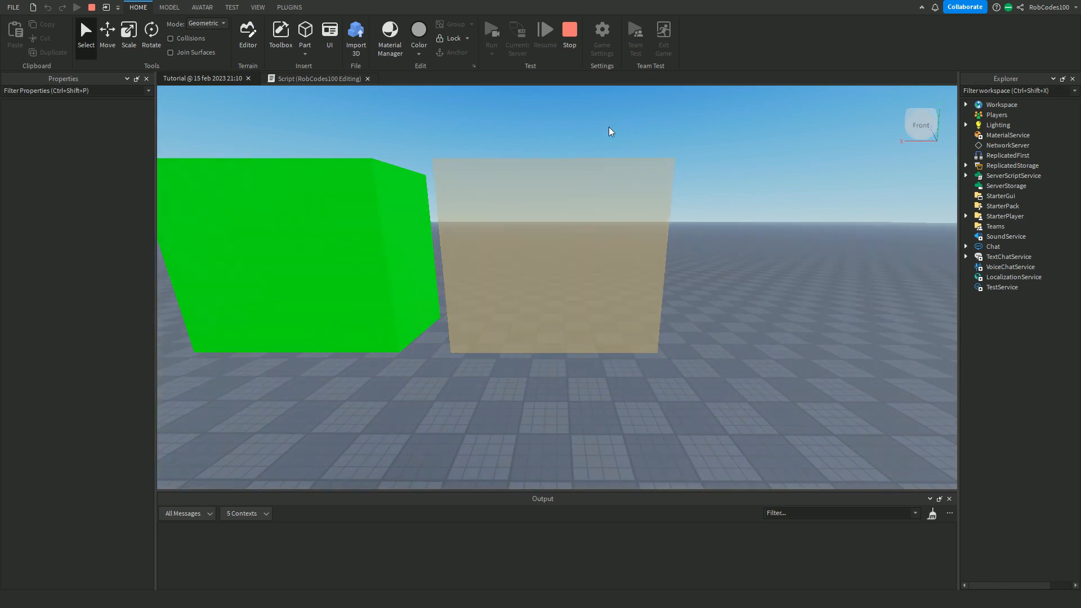
left_click(570, 31)
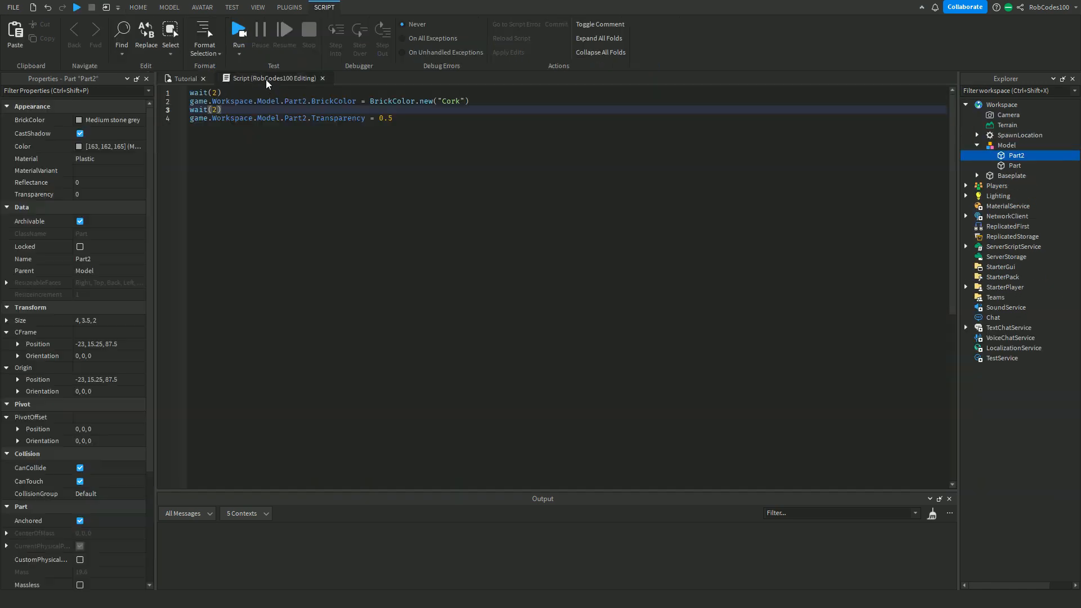
Append another wait(2) at the end of the script, followed by a Transparency assignment for game.Workspace.Model.Part
key("Down")
key("End")
key("Return")
type("wait(")
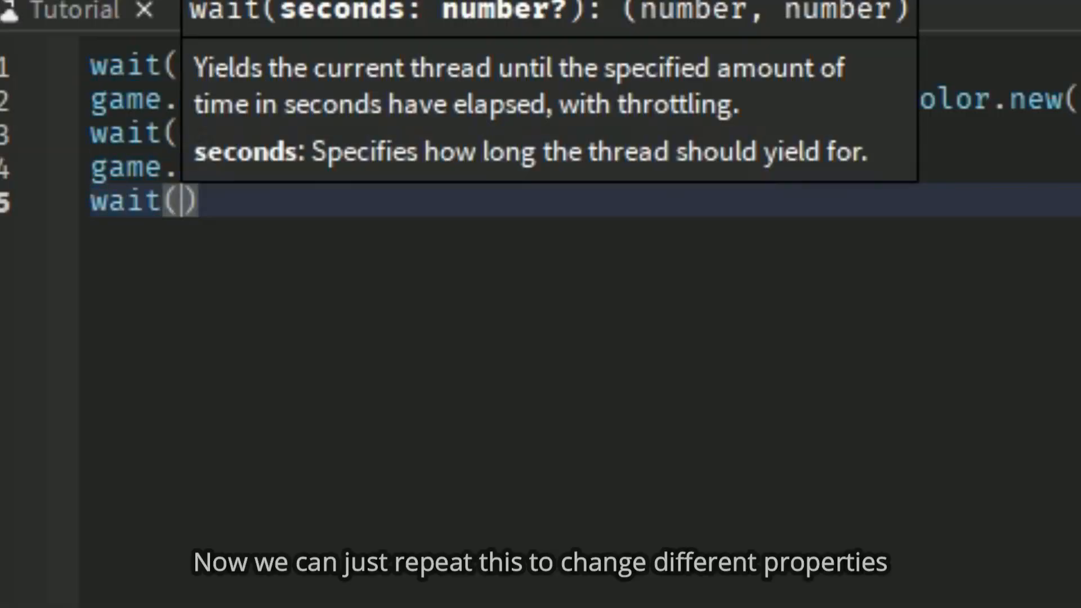
type("2)")
key("Return")
type("game.Wo")
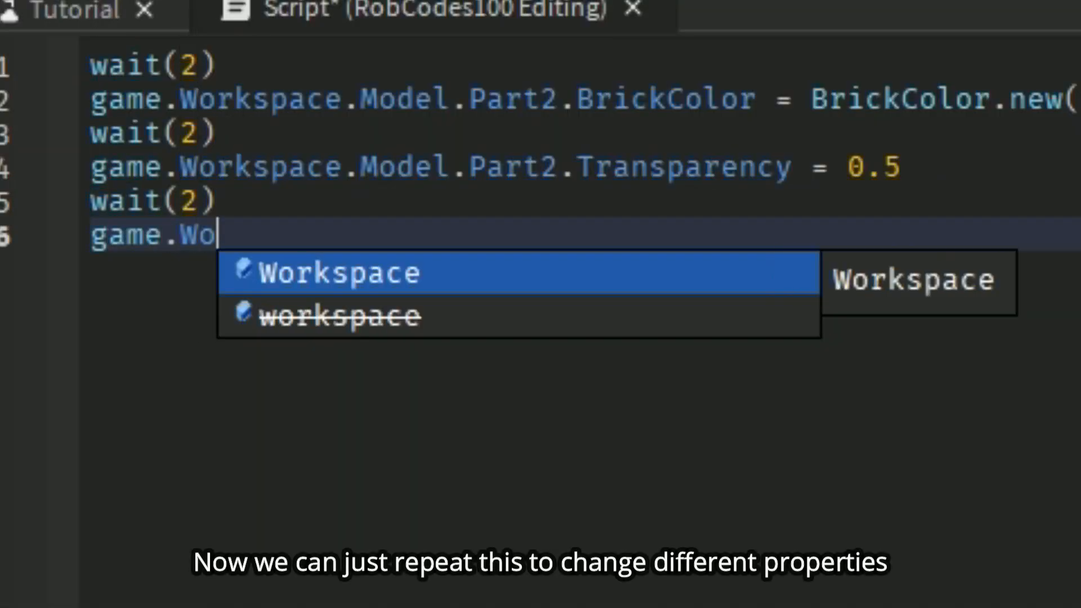
type("rkspace.Model.P")
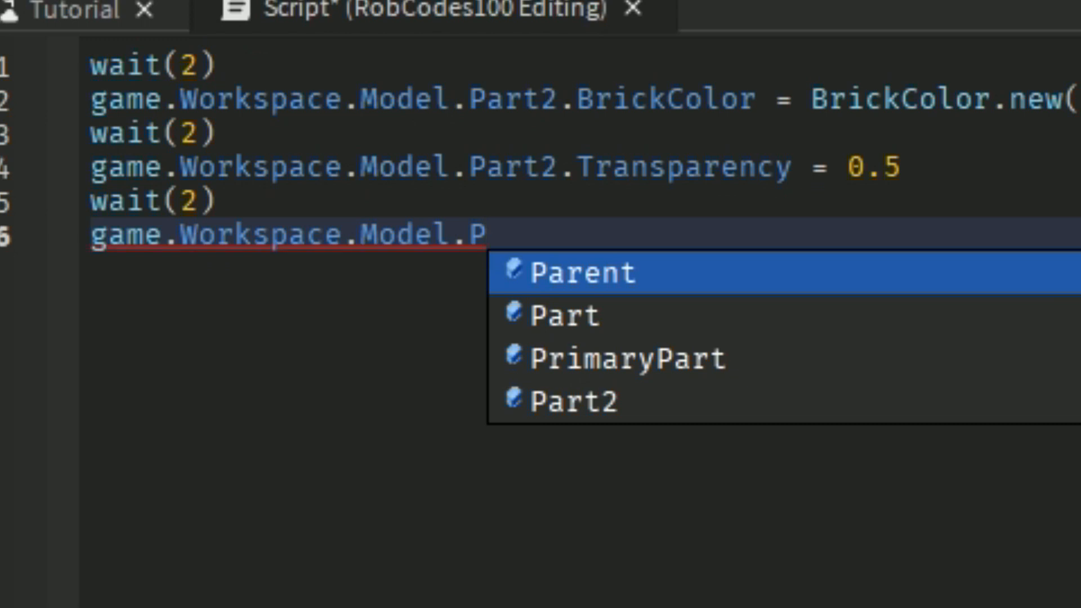
key("Down")
key("Tab")
type(".Transparency")
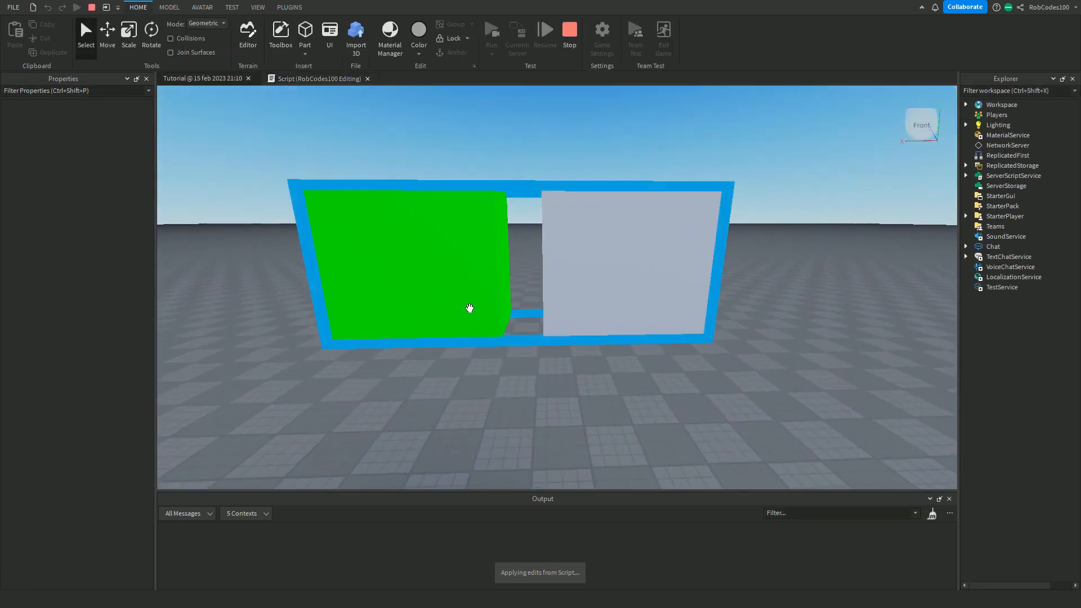
Watch both parts in the running game for the scripted color and transparency changes
left_click(599, 222)
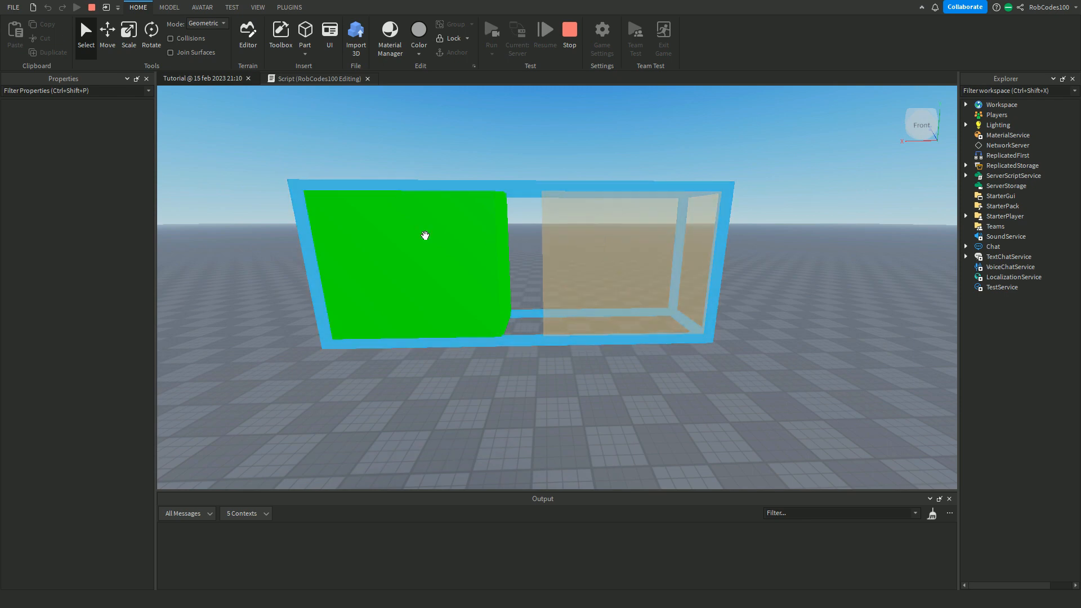
left_click(425, 235)
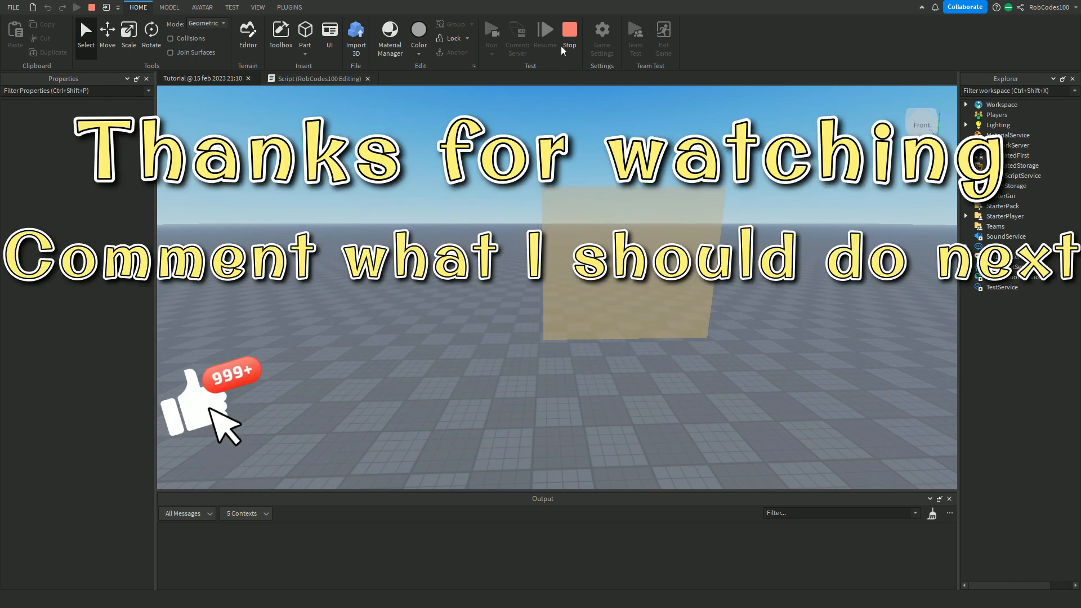